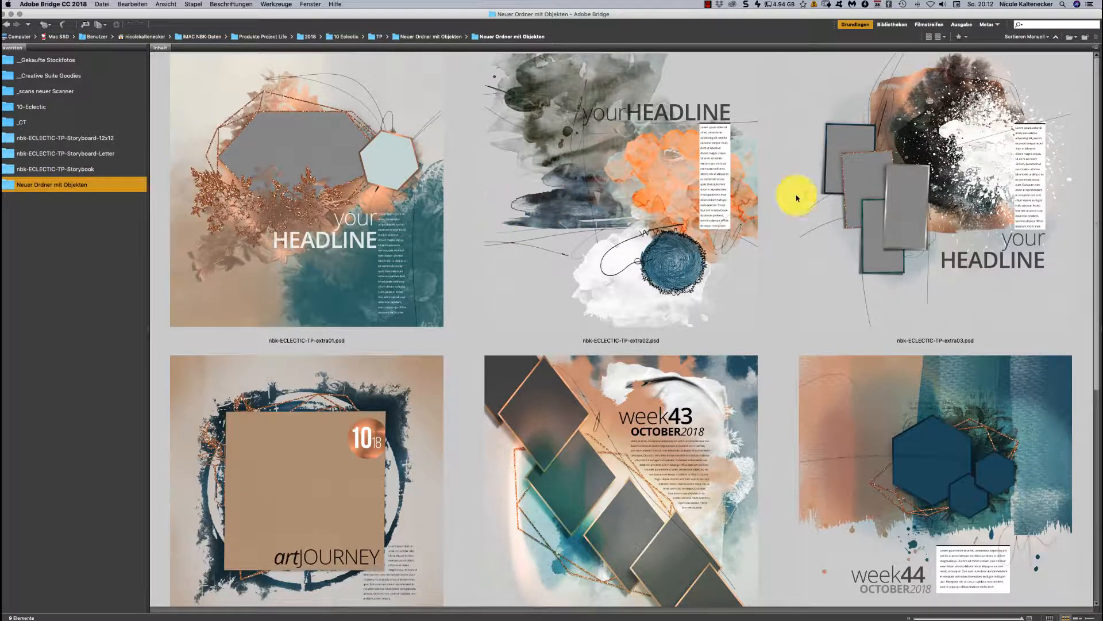
# Look over the template thumbnails in the Neuer Ordner mit Objekten folder, from the extra pages through Week-47
pyautogui.moveTo(1096, 63); pyautogui.dragTo(1009, 288)
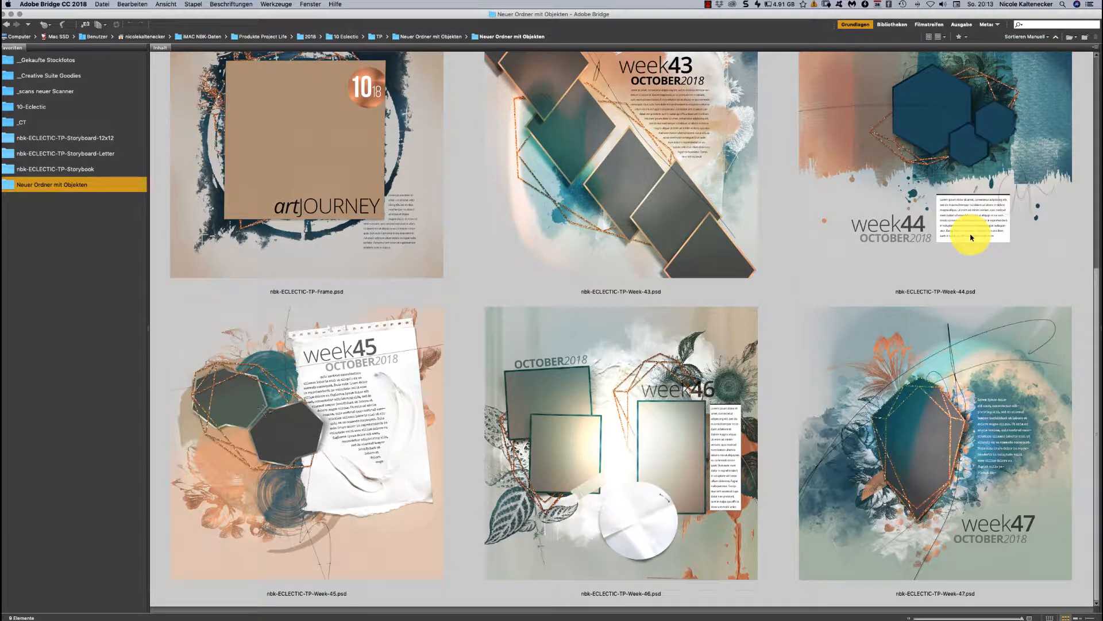
pyautogui.click(1089, 271)
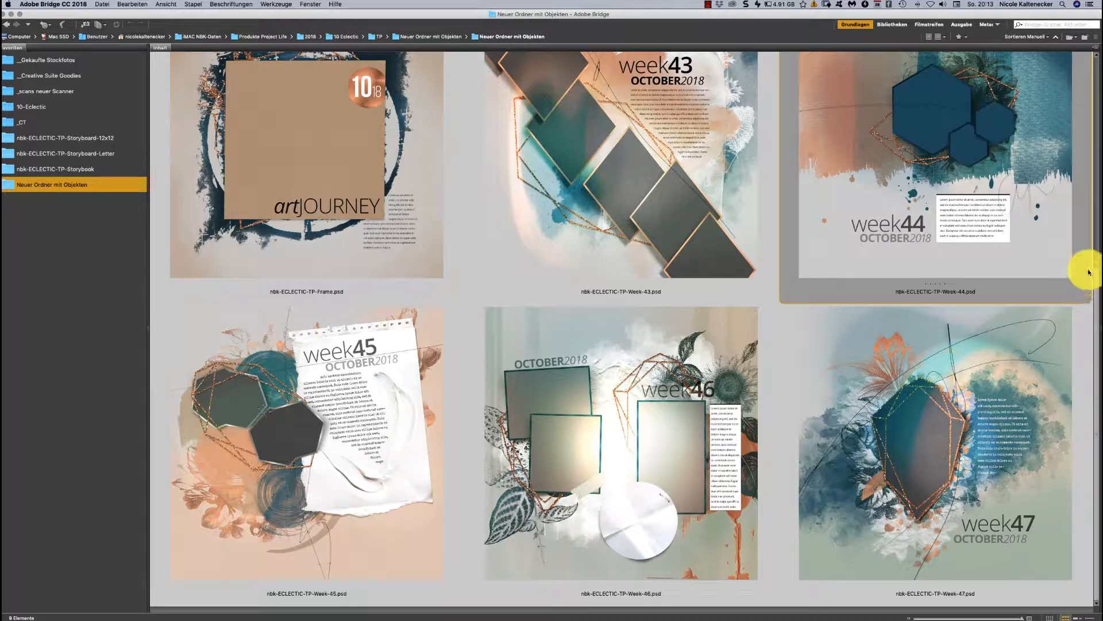
pyautogui.moveTo(1095, 270); pyautogui.dragTo(1067, 5)
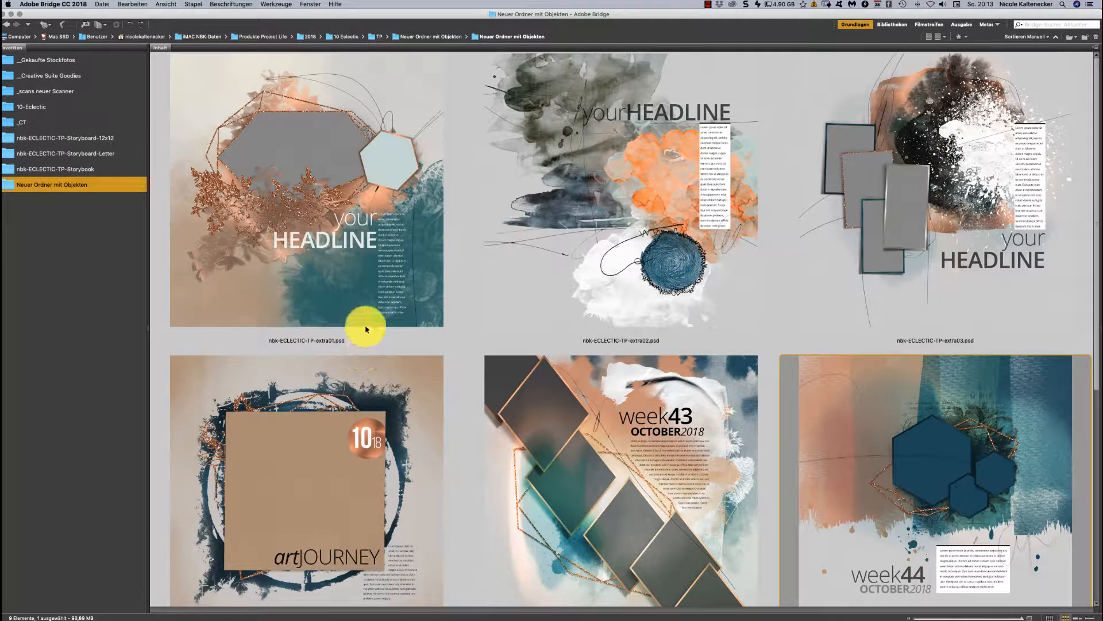
pyautogui.moveTo(1095, 74); pyautogui.dragTo(936, 30)
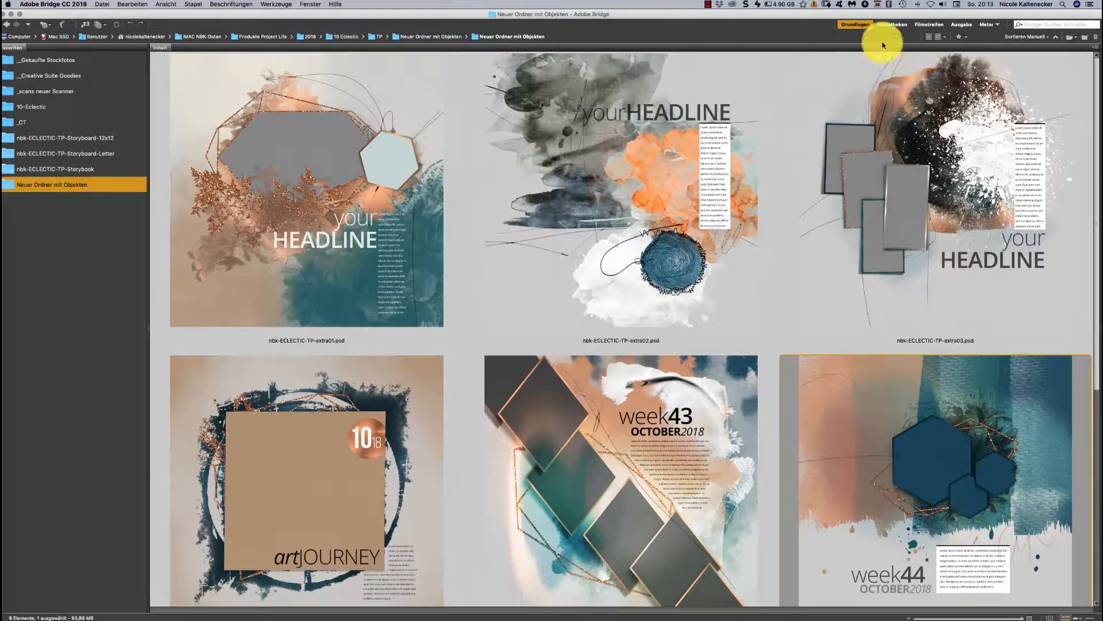
# Preview nbk-ECLECTIC-TP-extra01.psd full screen and magnify the area around its light blue hexagon
pyautogui.click(443, 173)
pyautogui.press('space')
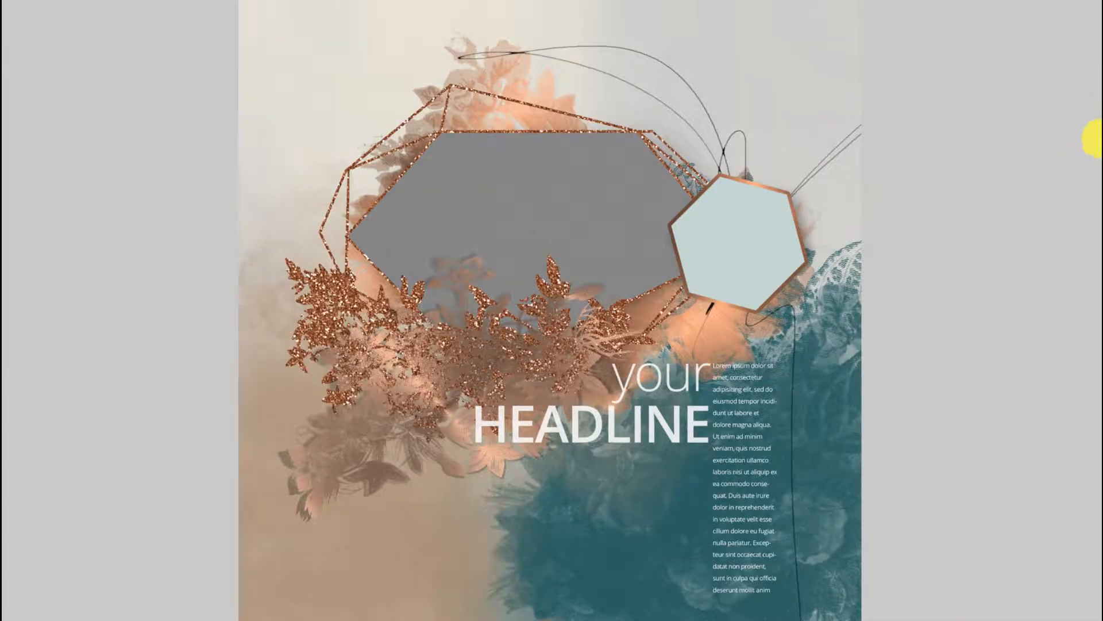
pyautogui.scroll(3, 1075, 178)
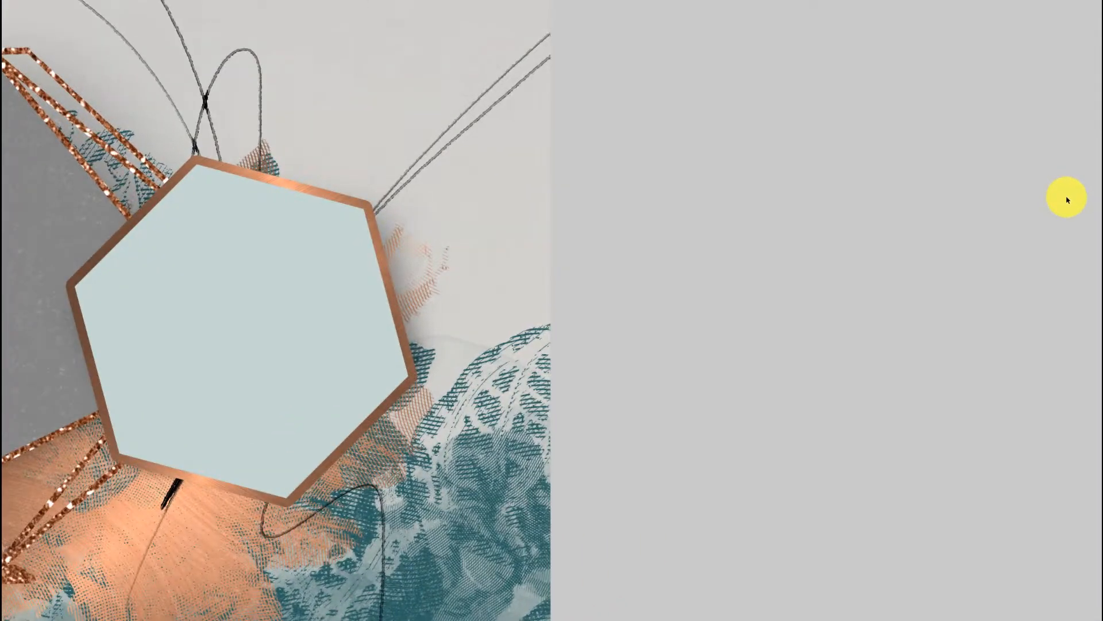
pyautogui.press('space')
# Page through full-screen previews of the remaining templates, from nbk-ECLECTIC-TP-extra02.psd to nbk-ECLECTIC-TP-Week-47.psd, and leave the preview
pyautogui.press('Right')
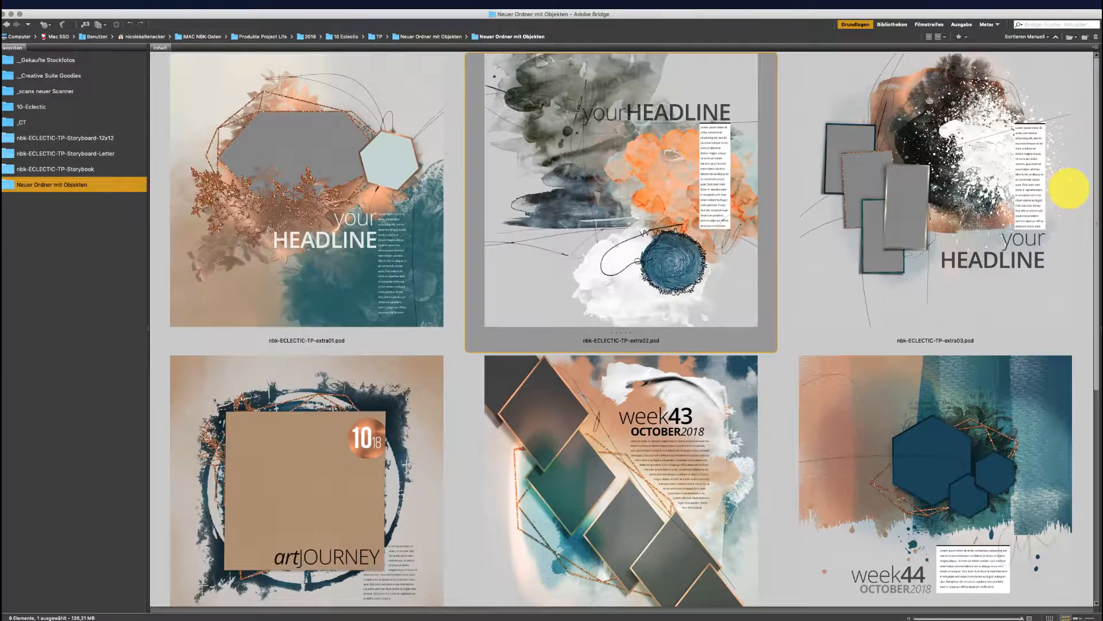
pyautogui.press('space')
pyautogui.press('Right')
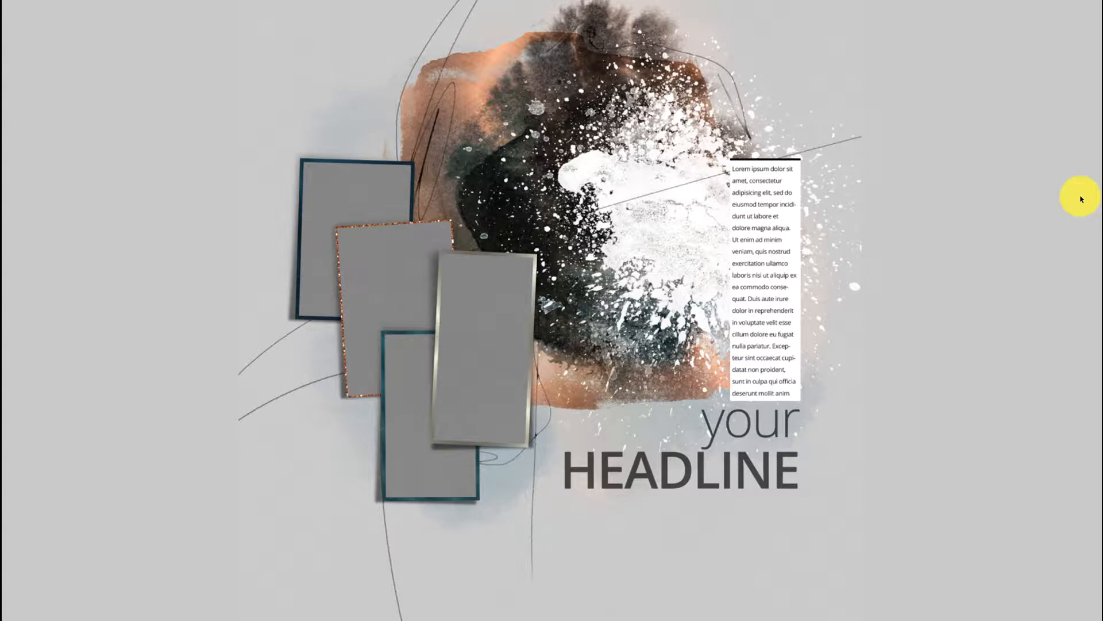
pyautogui.press('Right')
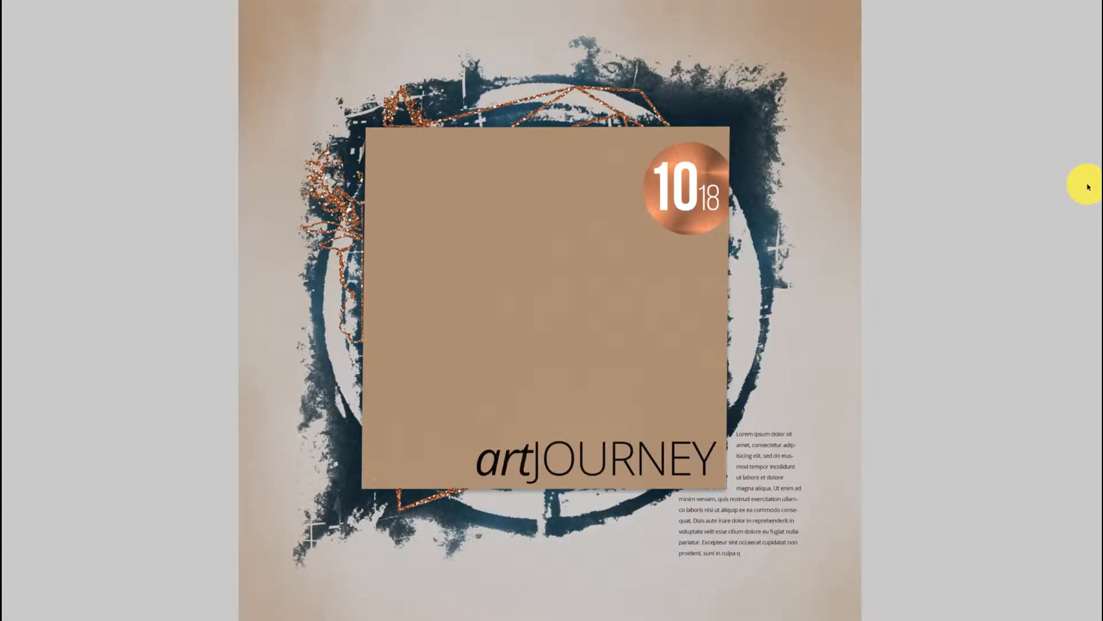
pyautogui.press('Right')
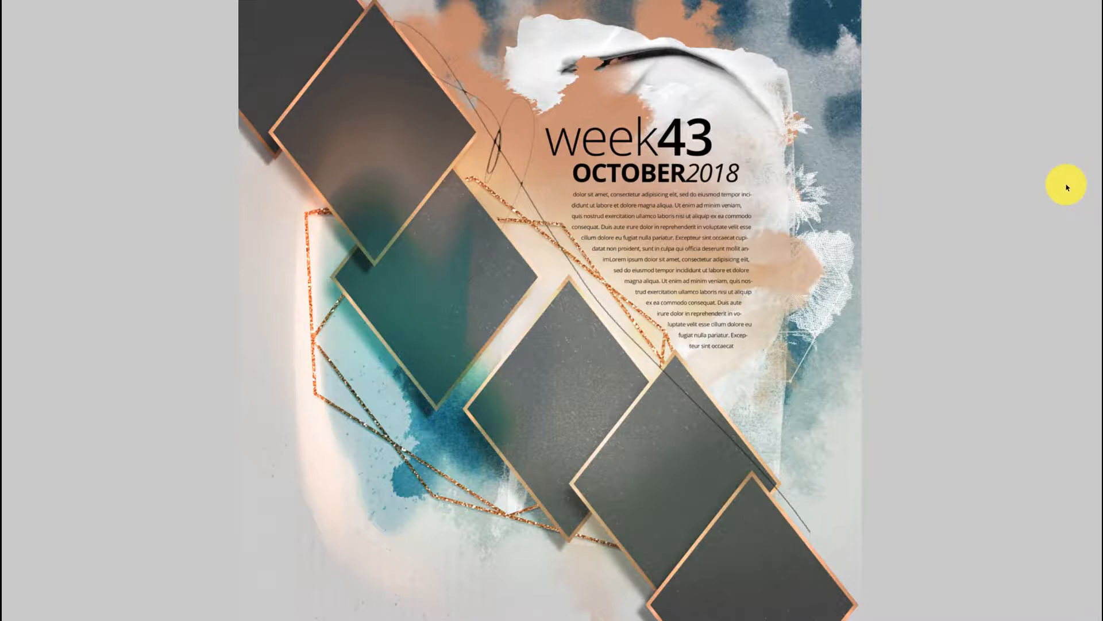
pyautogui.press('Right')
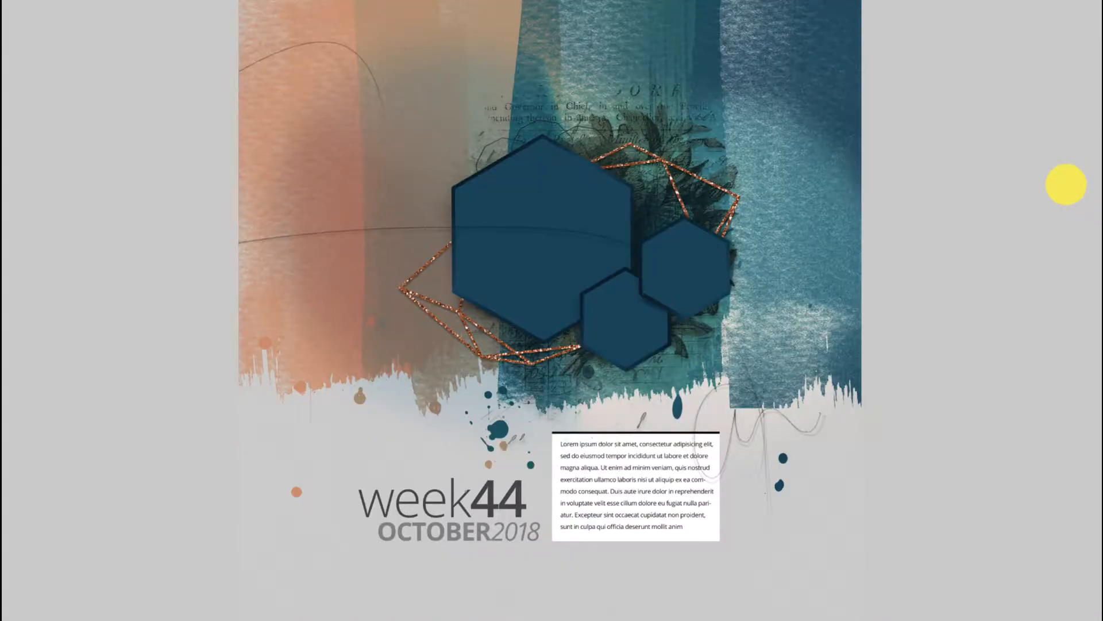
pyautogui.press('Right')
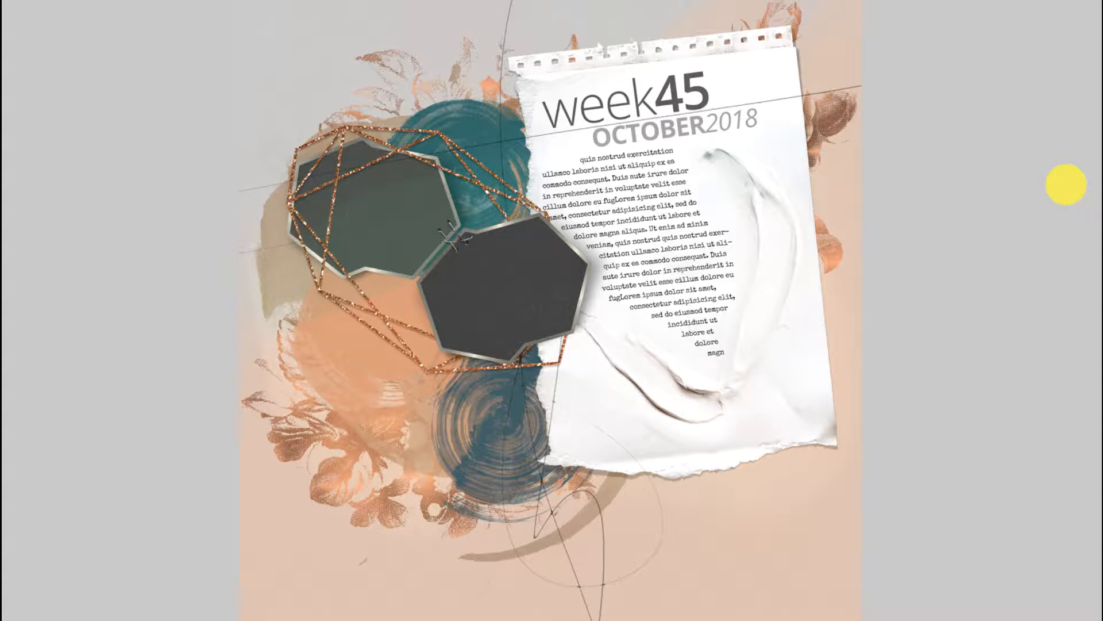
pyautogui.press('Right')
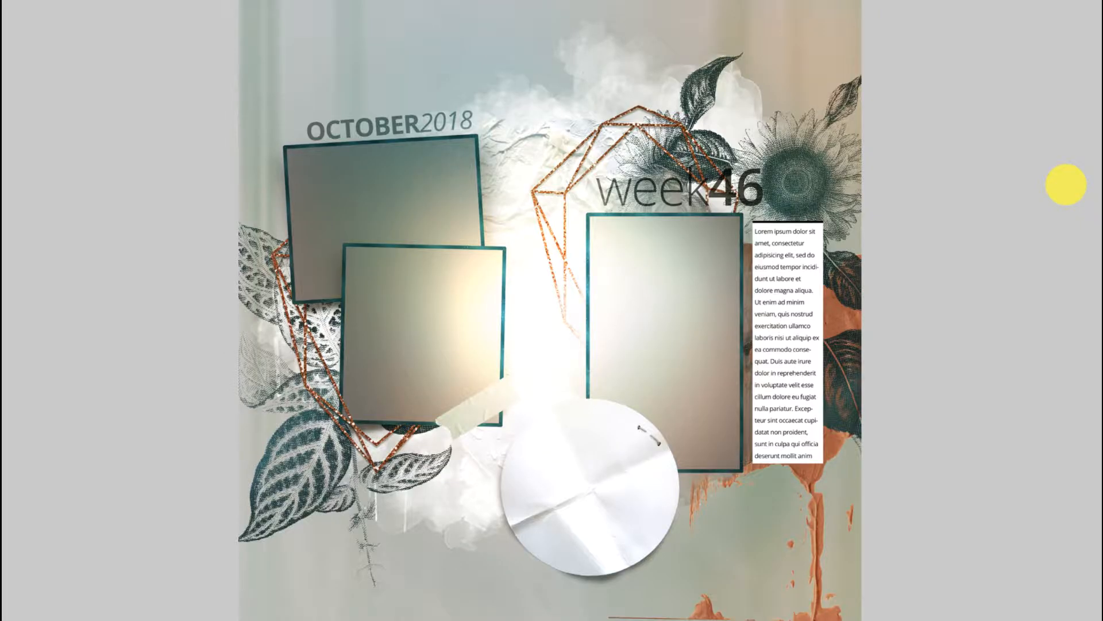
pyautogui.press('Right')
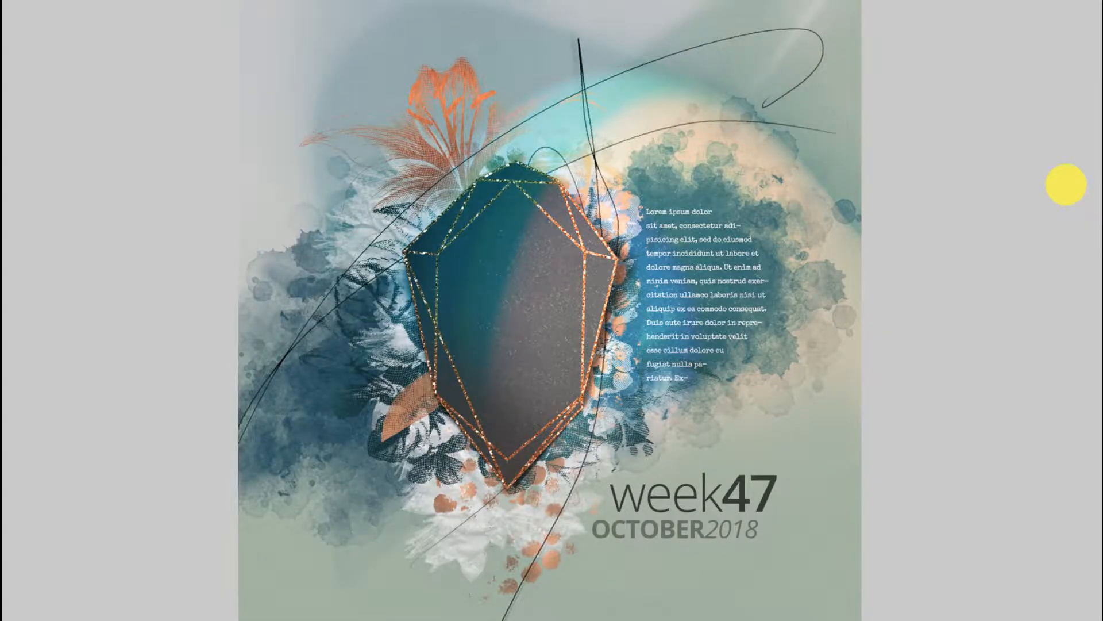
pyautogui.press('Right')
pyautogui.press('Escape')
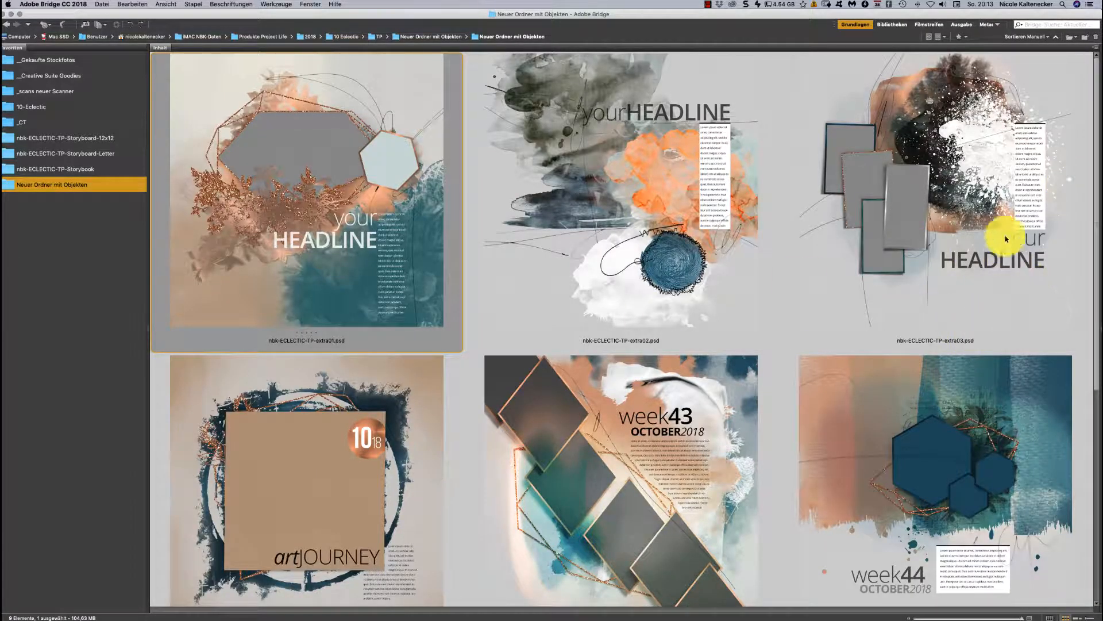
# Review the extra, frame and weekly template thumbnails once more as an overview of the whole set
pyautogui.scroll(-3, 1091, 374)
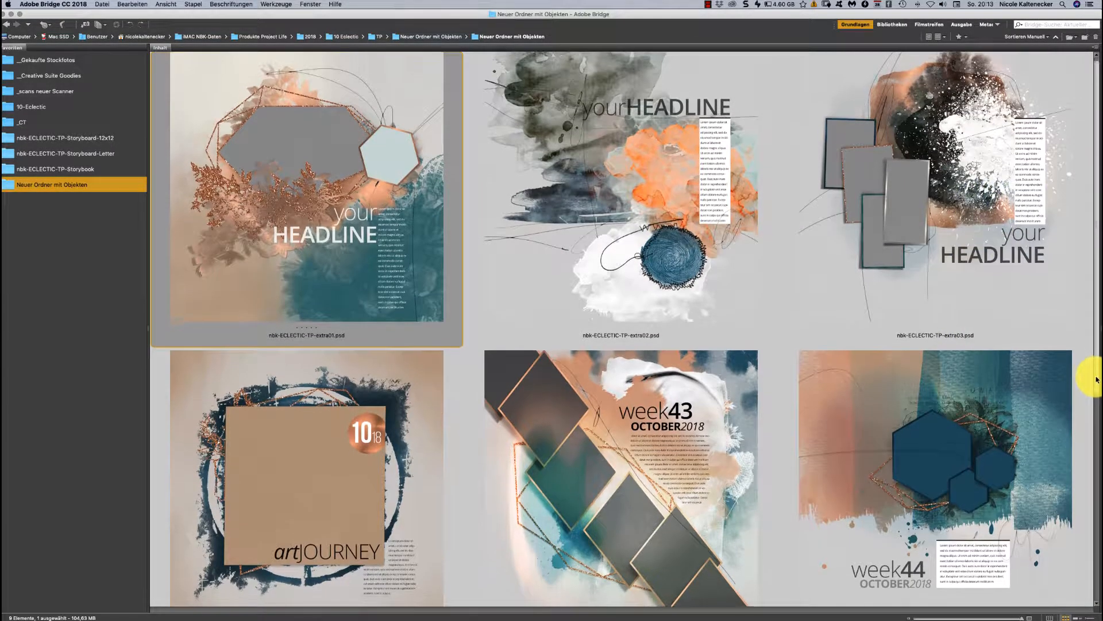
pyautogui.scroll(-2, 1055, 440)
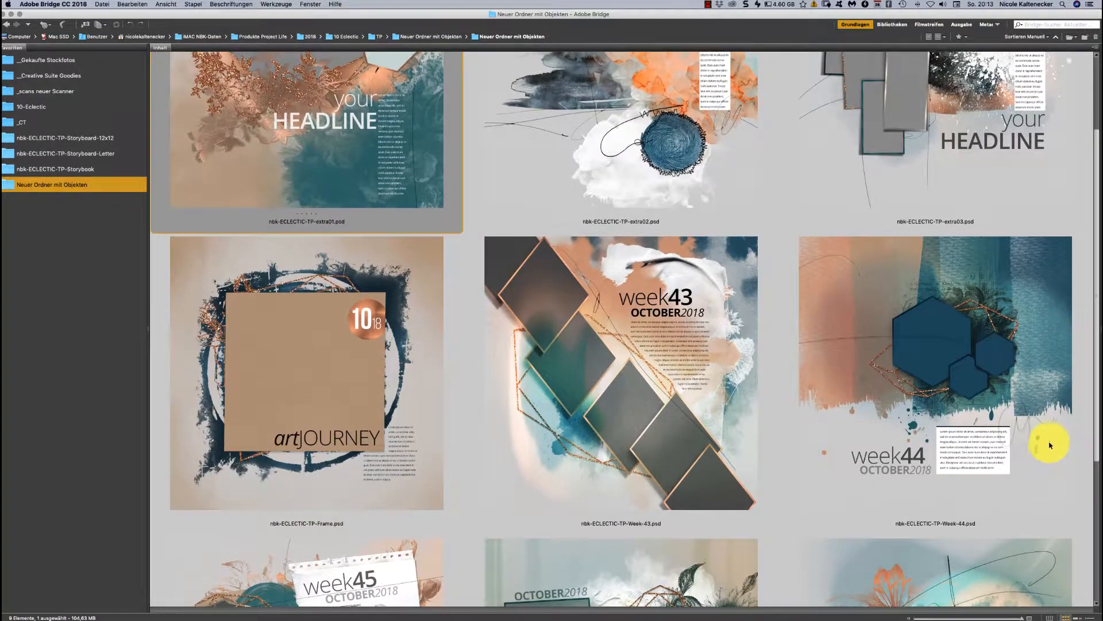
pyautogui.scroll(-9, 1050, 445)
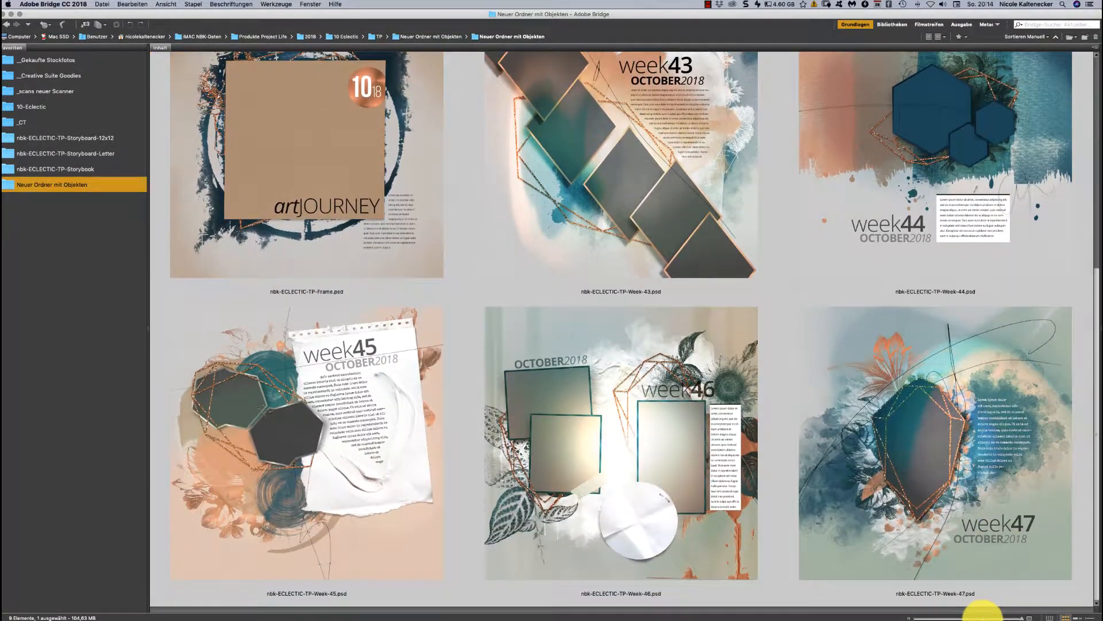
pyautogui.scroll(10, 972, 389)
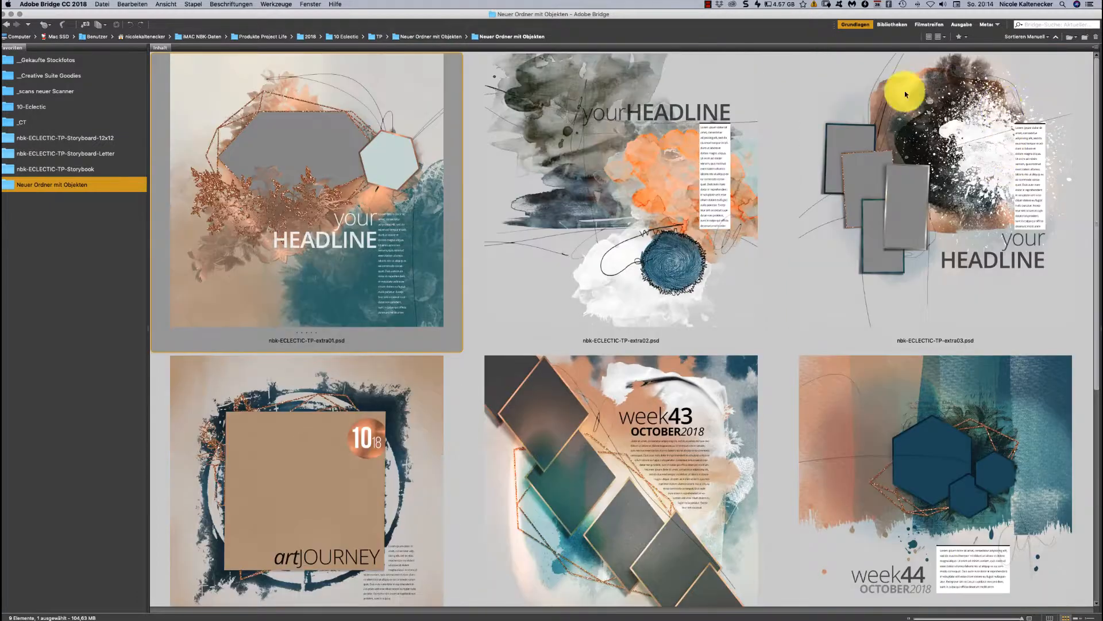
# Open the nbk-ECLECTIC-TP-Storybook folder and examine its artJOURNEY October templates from the cover through the last page
pyautogui.click(95, 170)
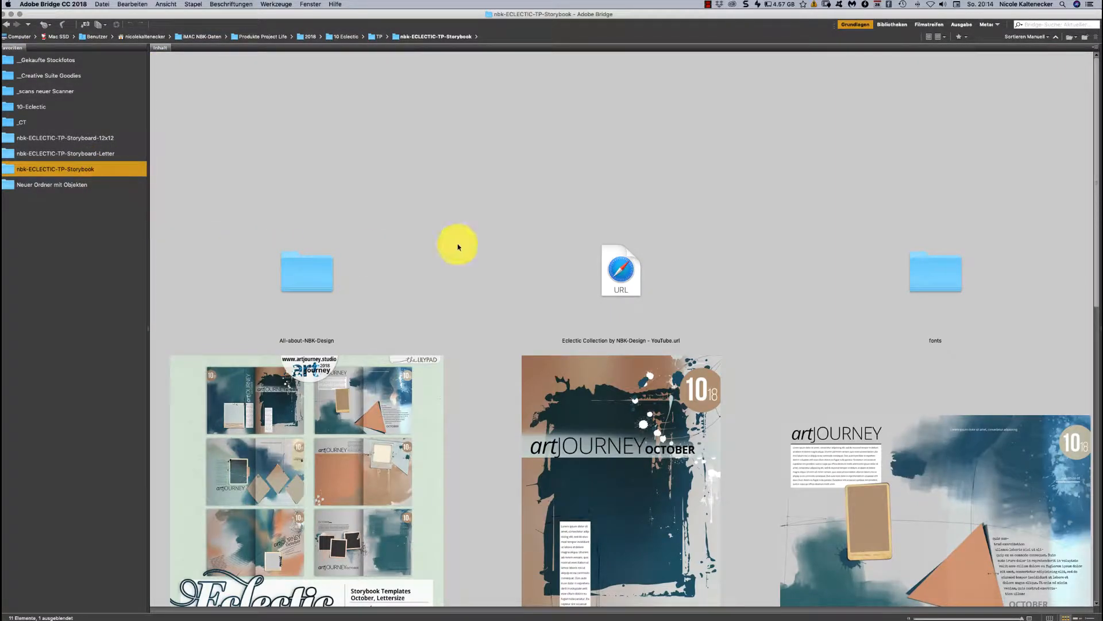
pyautogui.scroll(-7, 1074, 92)
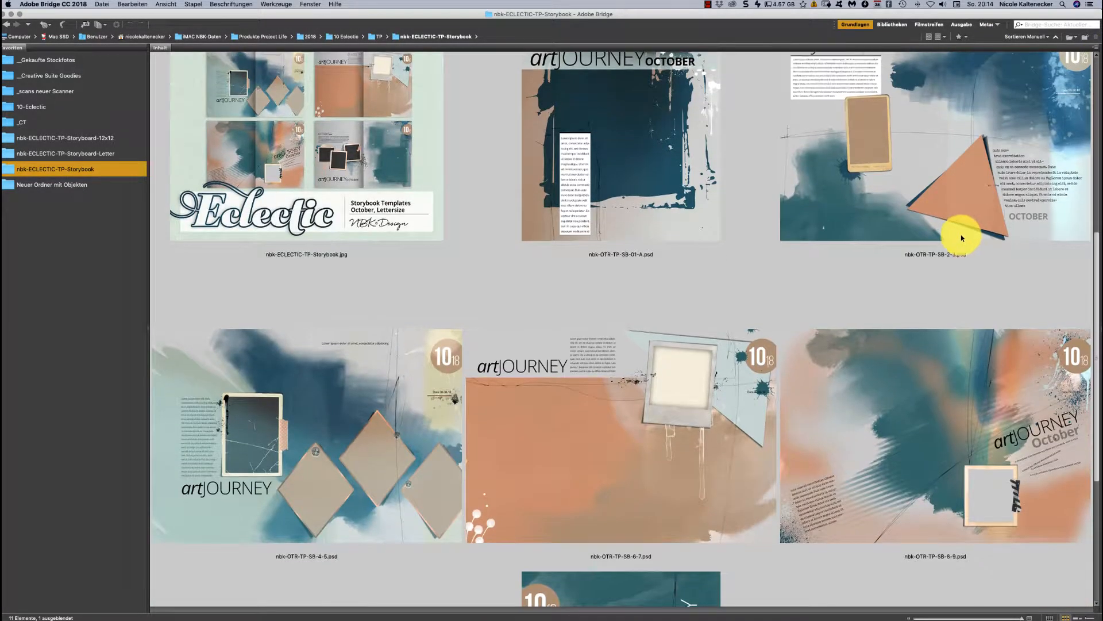
pyautogui.scroll(-1, 960, 241)
pyautogui.scroll(3, 957, 243)
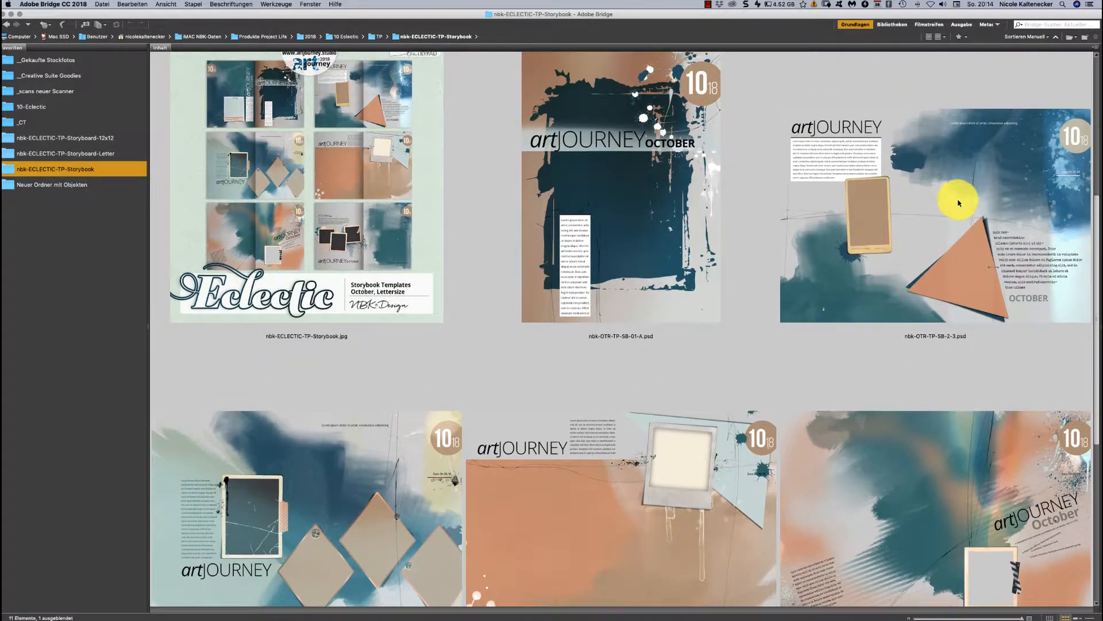
pyautogui.scroll(-3, 948, 230)
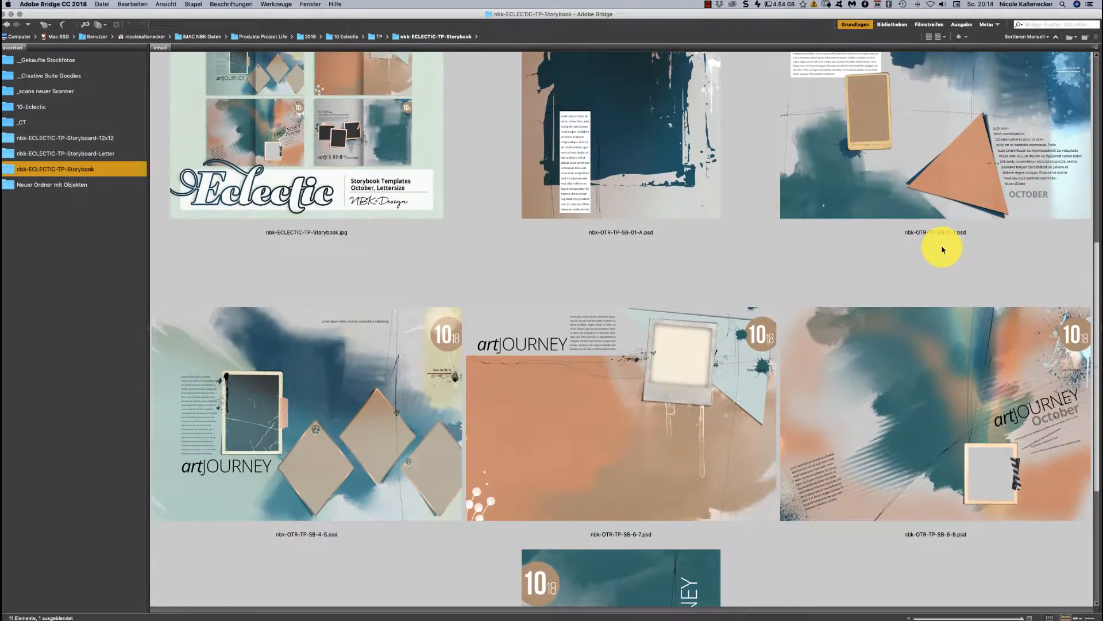
pyautogui.scroll(1, 943, 250)
pyautogui.scroll(-4, 942, 248)
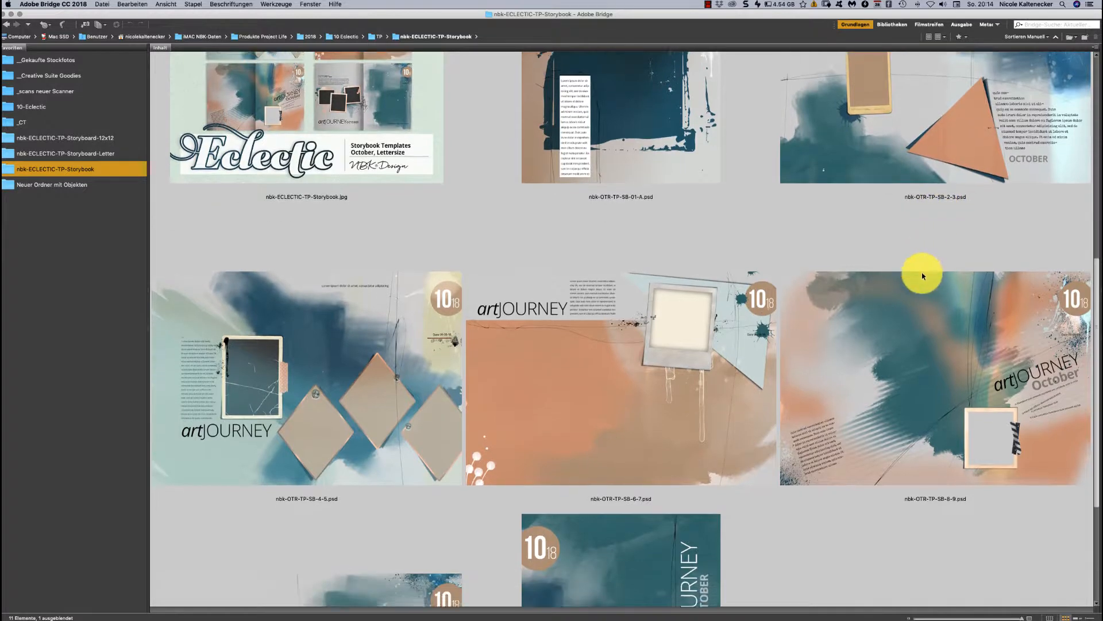
pyautogui.scroll(-3, 916, 318)
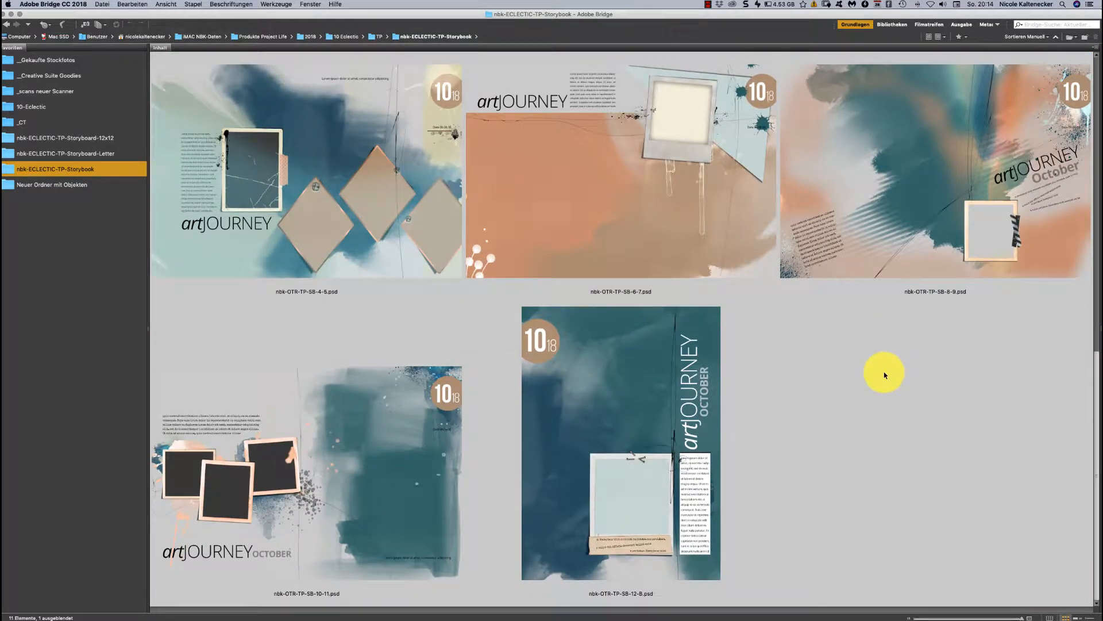
pyautogui.scroll(8, 888, 357)
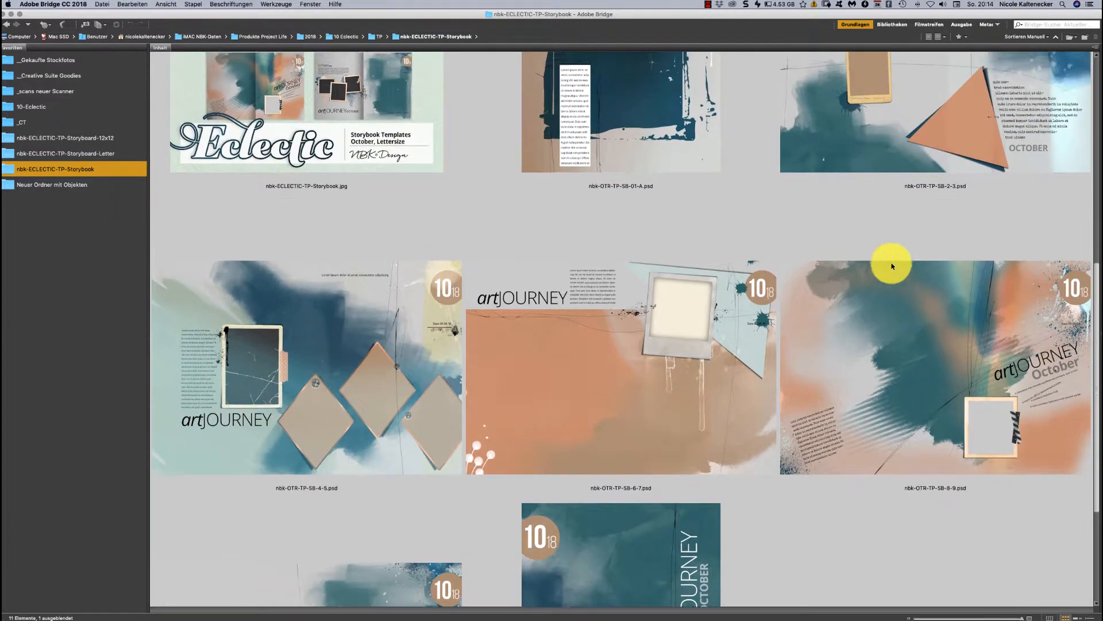
pyautogui.scroll(7, 899, 229)
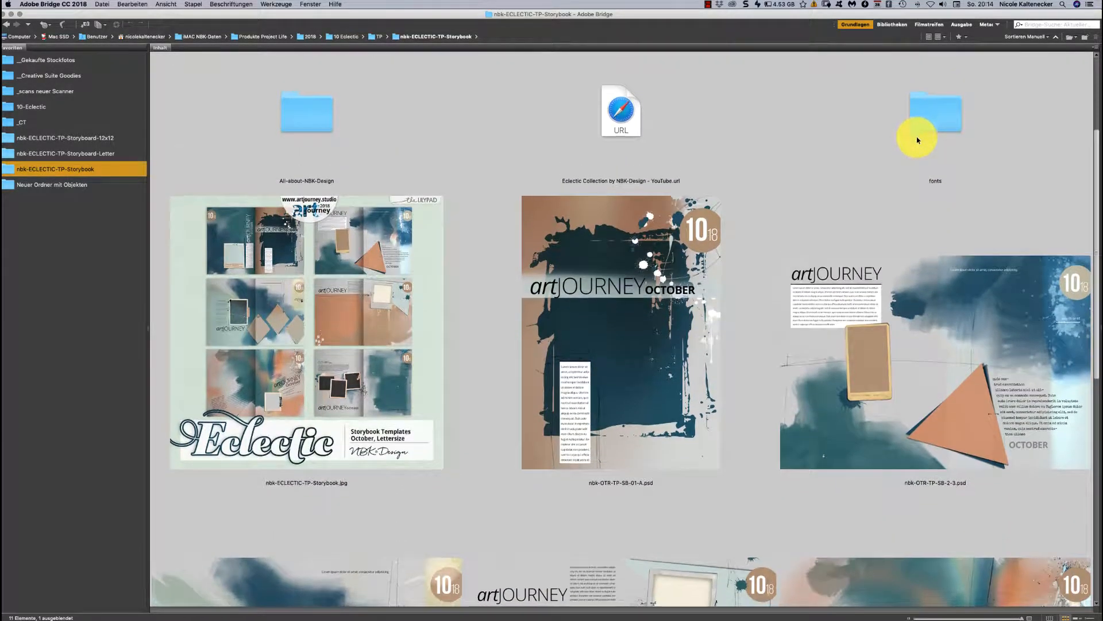
pyautogui.scroll(-7, 917, 136)
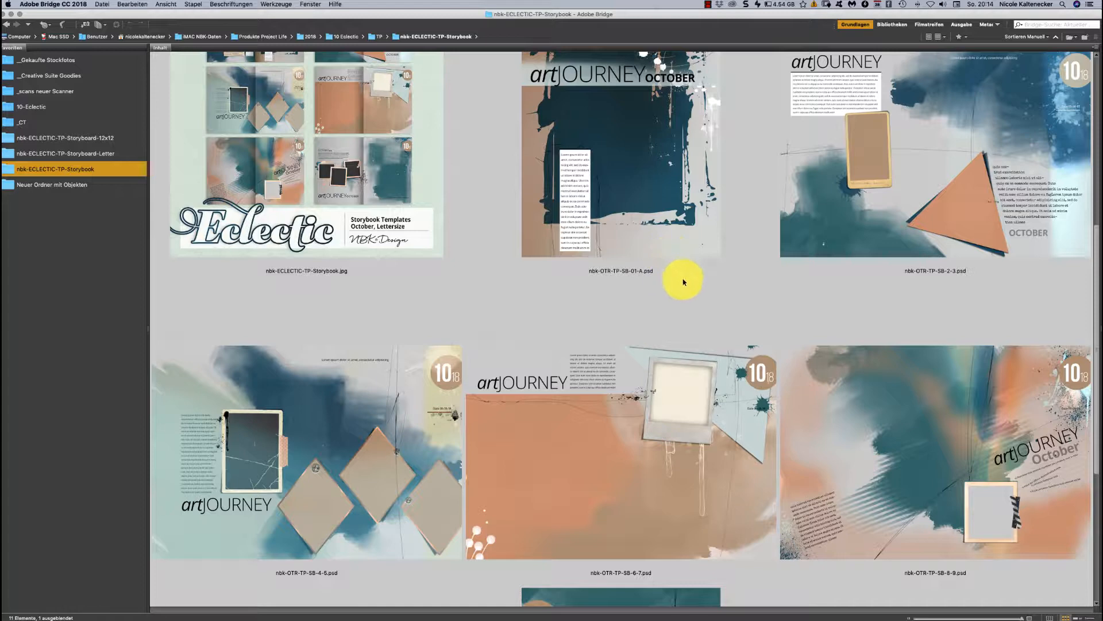
pyautogui.scroll(5, 1086, 307)
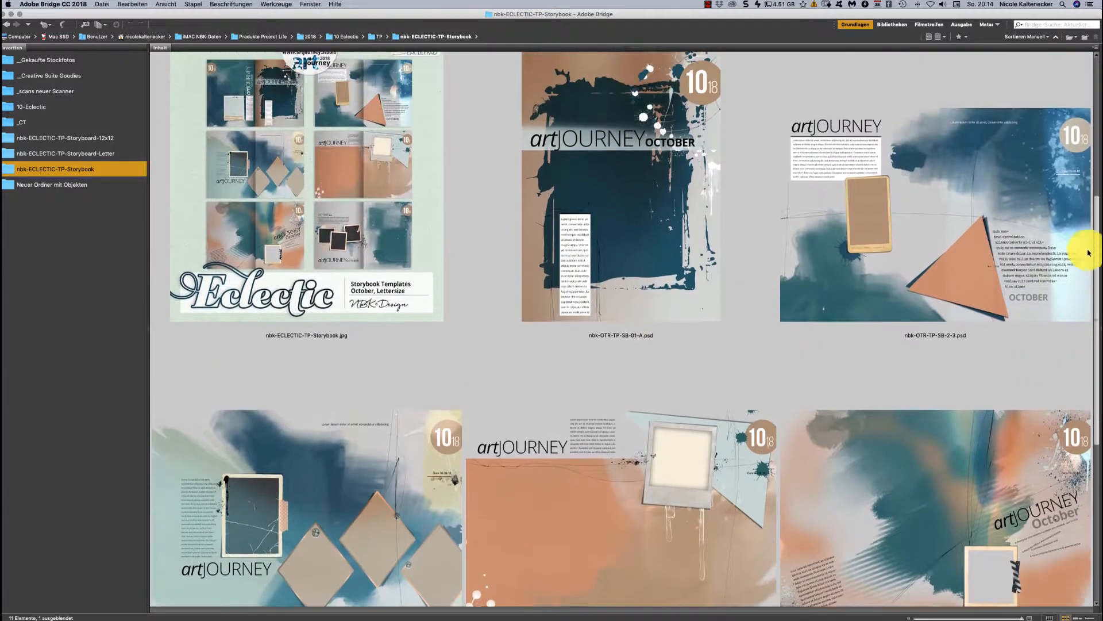
pyautogui.scroll(-10, 1063, 197)
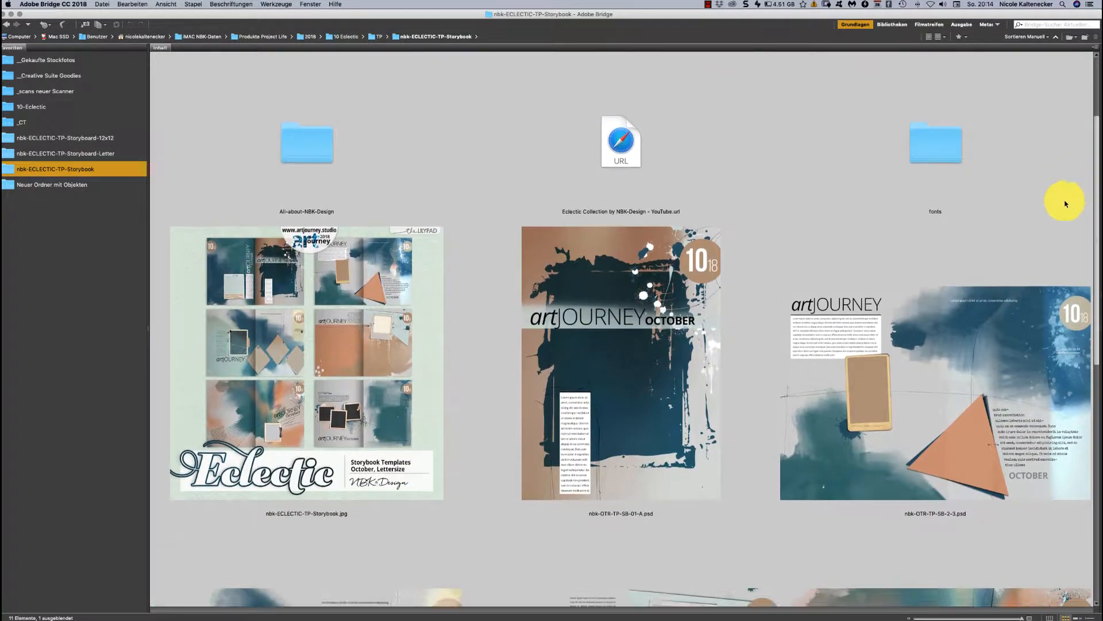
pyautogui.scroll(-1, 918, 424)
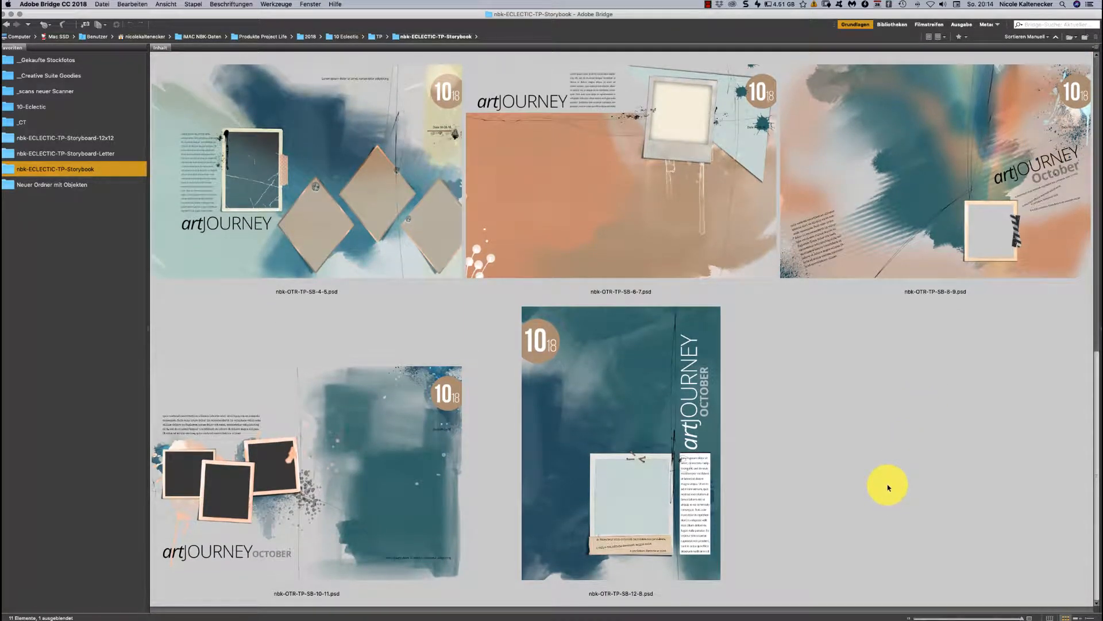
pyautogui.scroll(8, 906, 336)
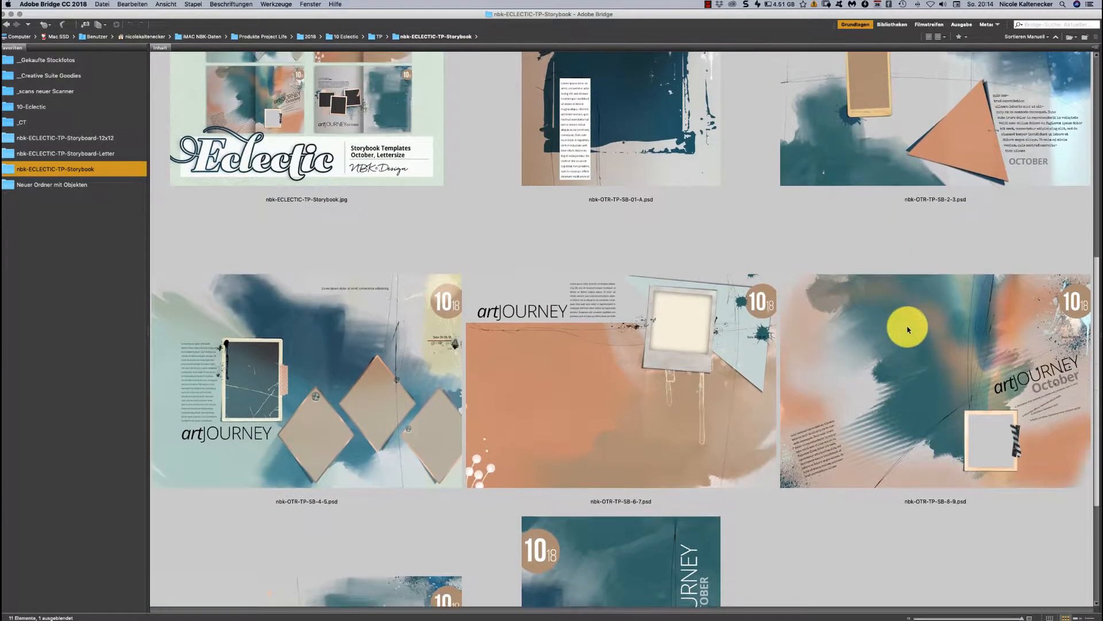
pyautogui.scroll(5, 900, 263)
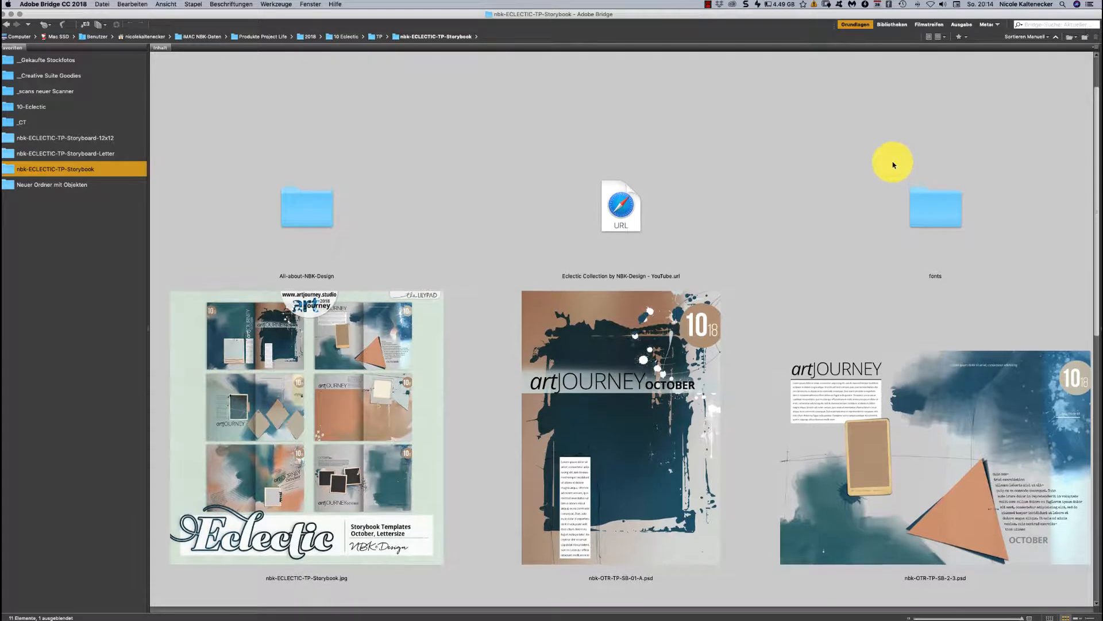
pyautogui.scroll(2, 891, 162)
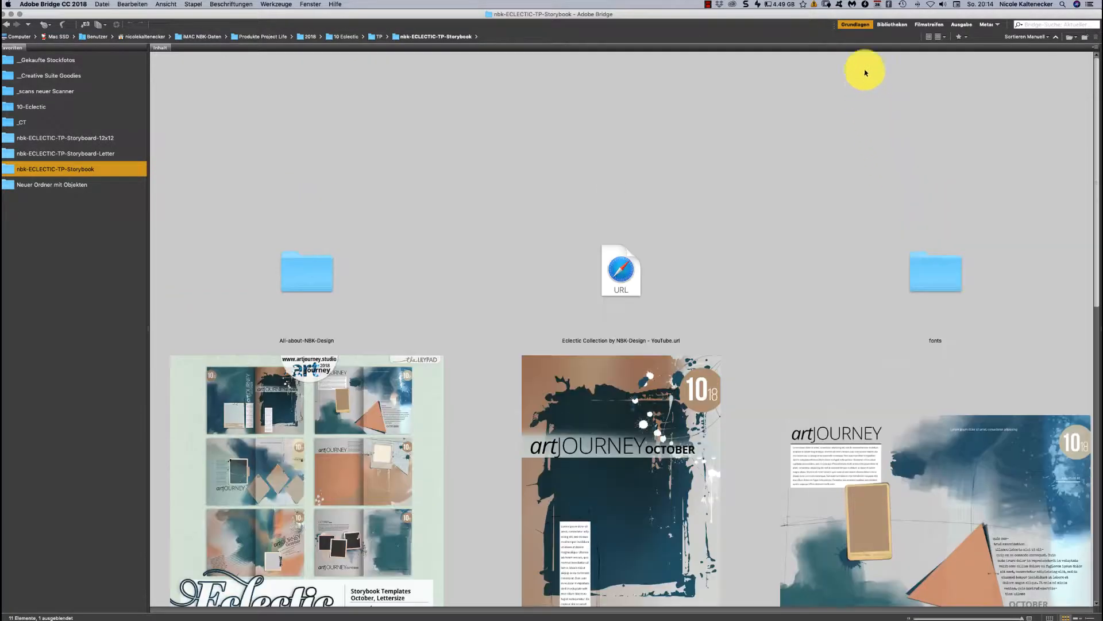
# Open the nbk-ECLECTIC-TP-Storyboard-Letter folder and examine its four letter-size storyboard templates and the preview image
pyautogui.click(107, 154)
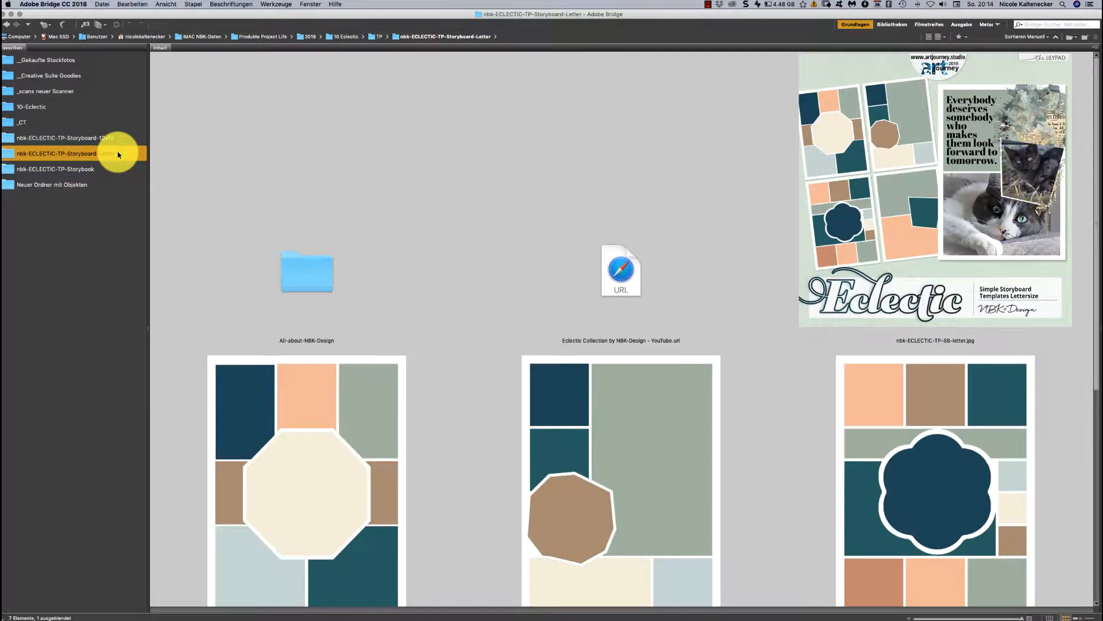
pyautogui.scroll(-1, 1097, 79)
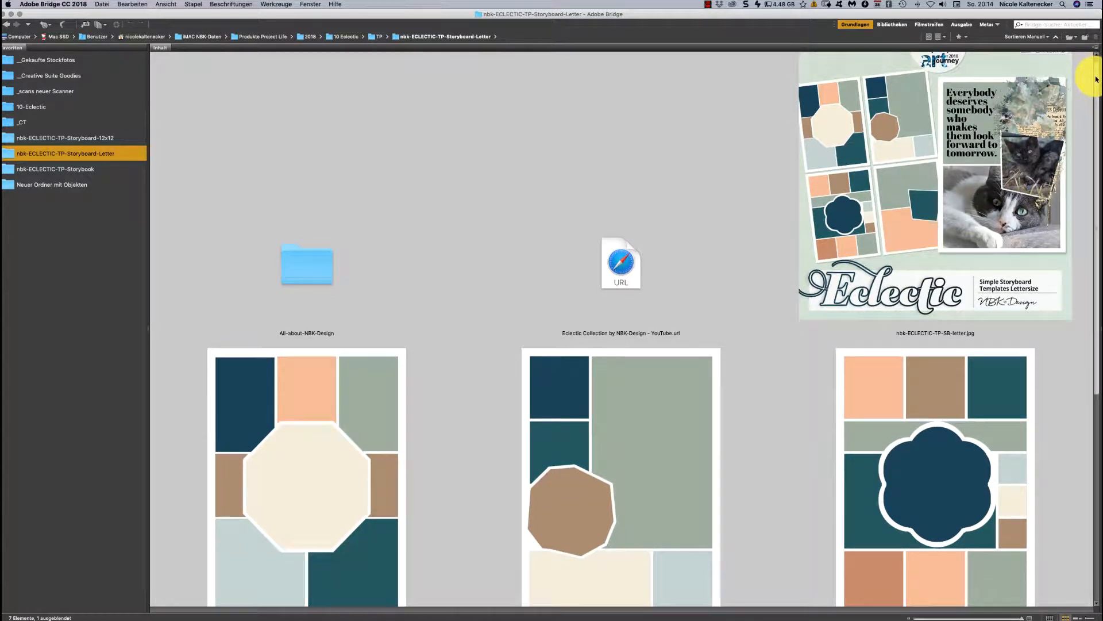
pyautogui.scroll(-1, 1097, 79)
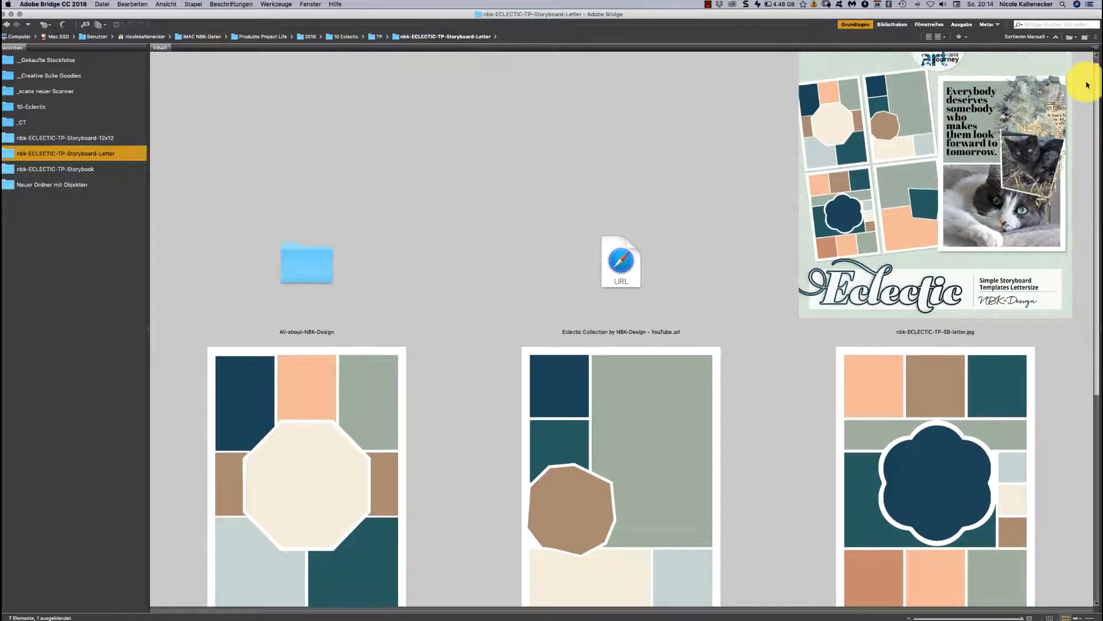
pyautogui.scroll(-5, 1087, 85)
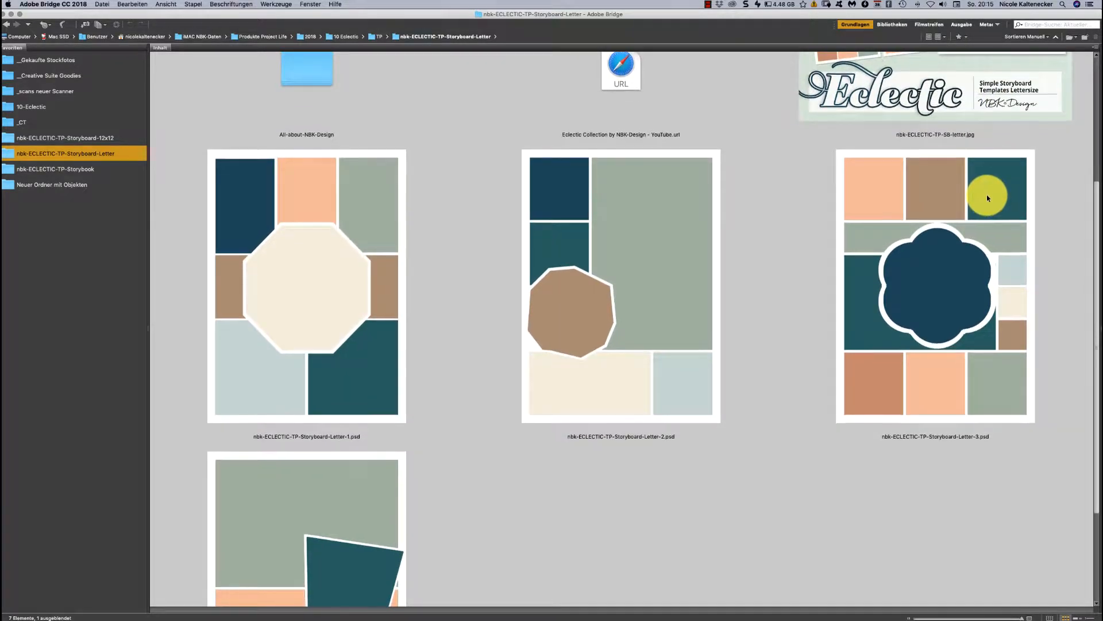
pyautogui.scroll(-3, 986, 198)
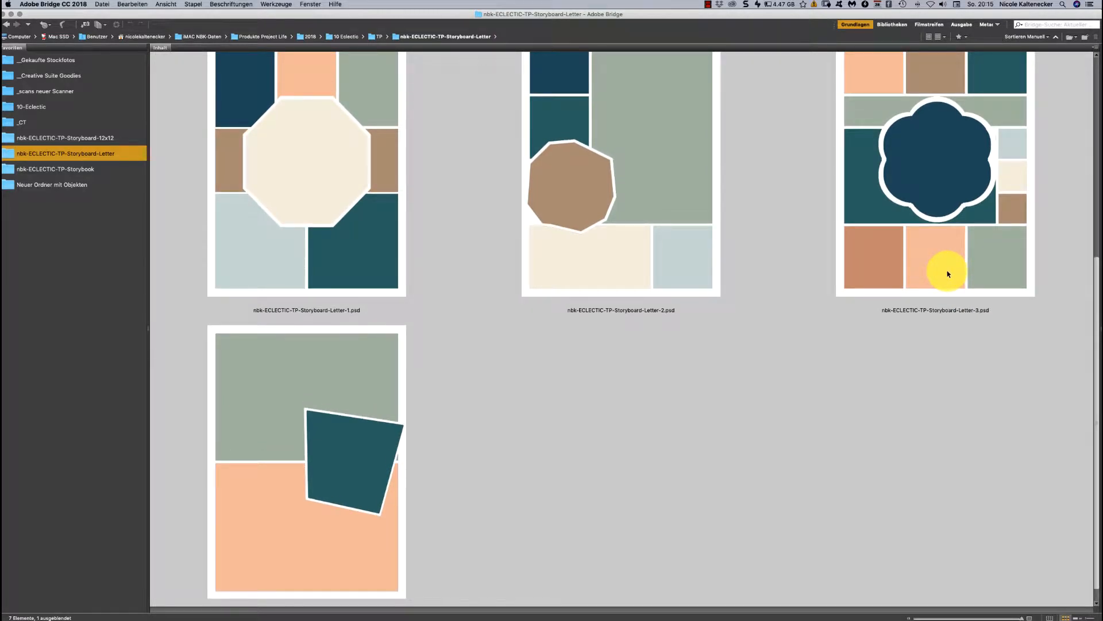
pyautogui.scroll(1, 937, 253)
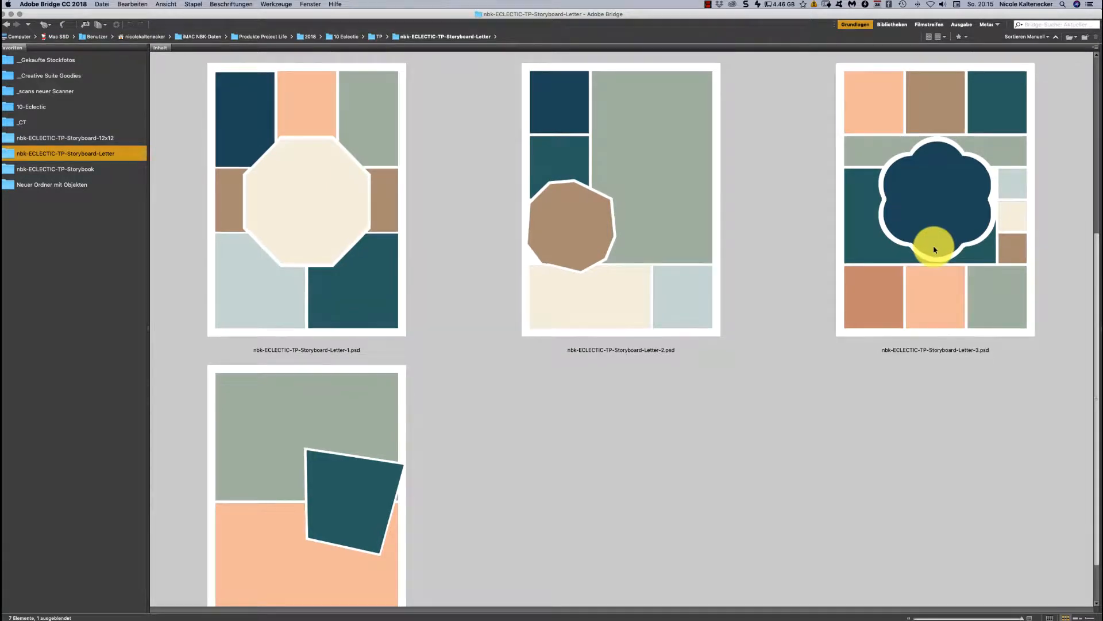
pyautogui.scroll(5, 931, 239)
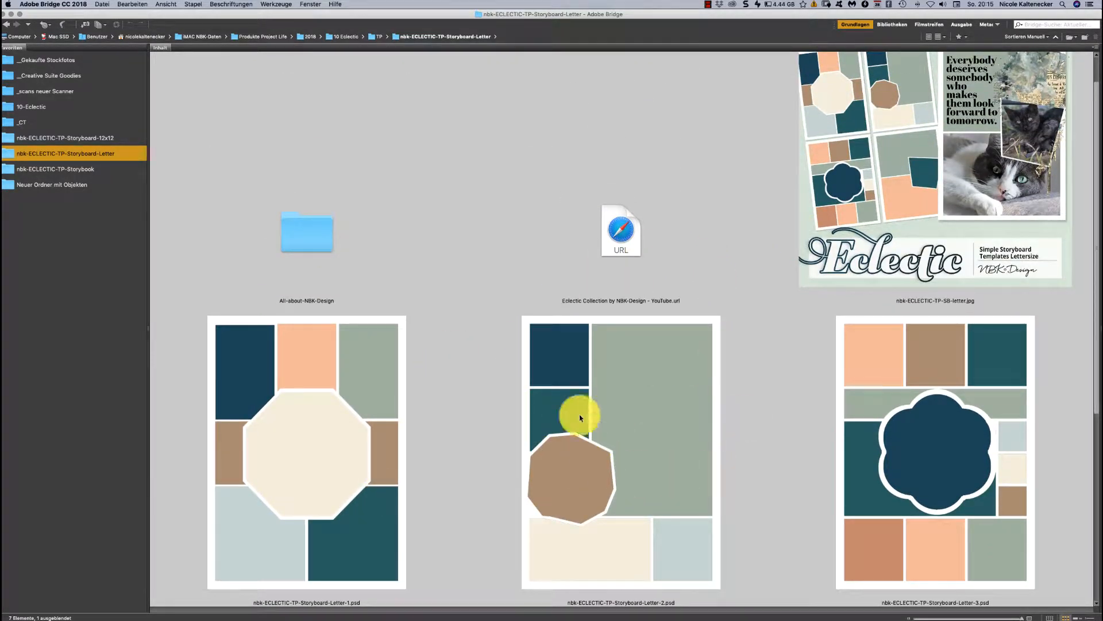
# Open nbk-ECLECTIC-TP-Storyboard-Letter-2.psd in Photoshop, show it in the middle of the workspace, close the document and return to Bridge
pyautogui.click(640, 382)
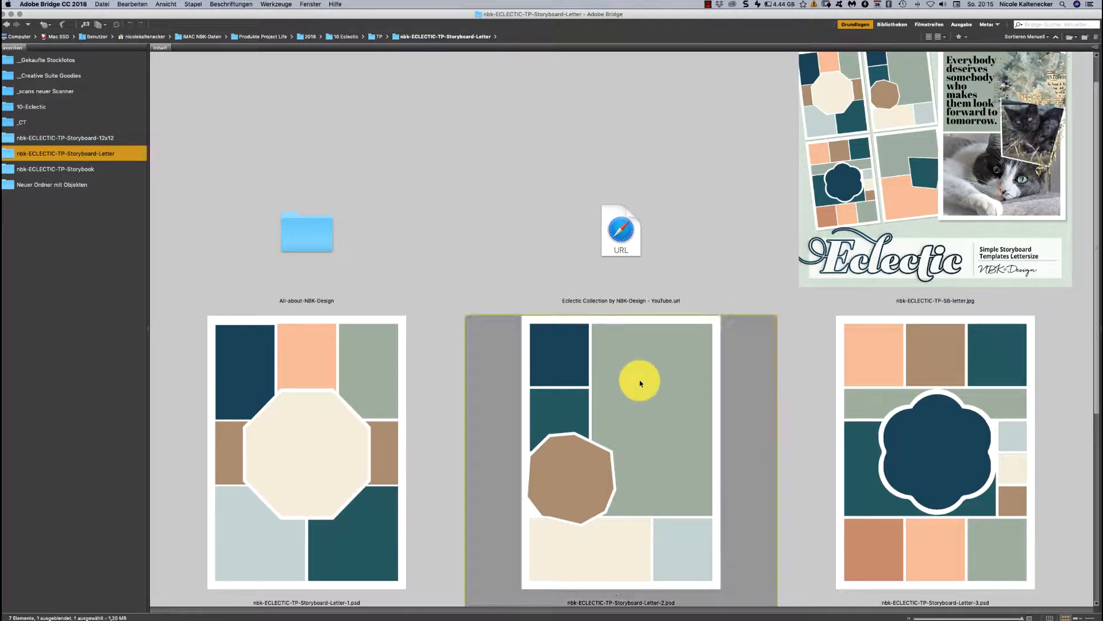
pyautogui.doubleClick(653, 387)
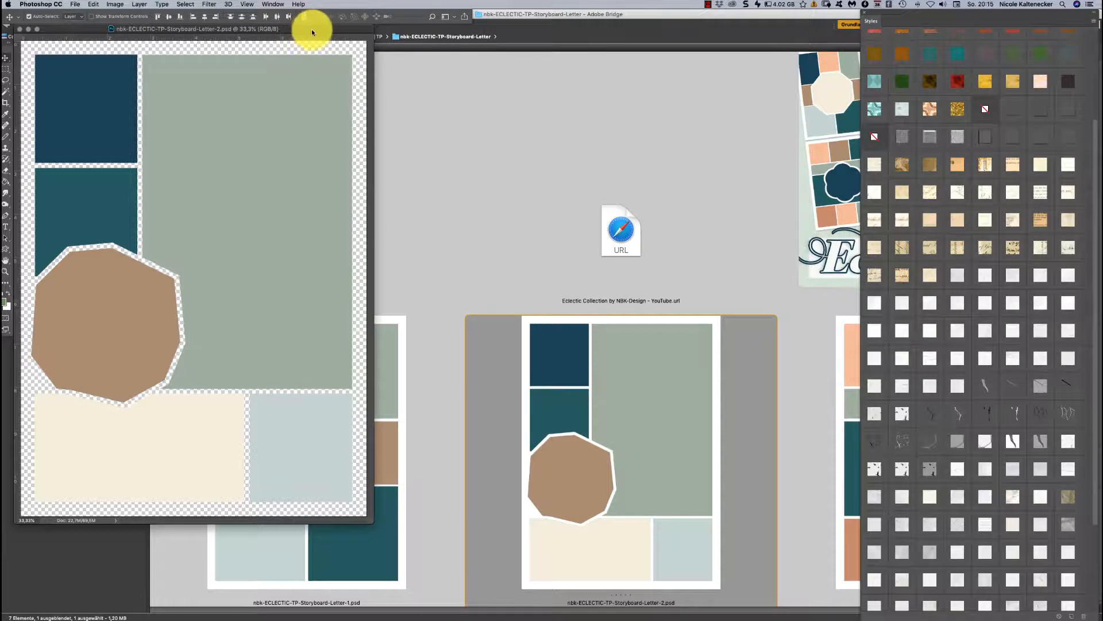
pyautogui.moveTo(311, 29); pyautogui.dragTo(402, 58)
pyautogui.moveTo(492, 106); pyautogui.dragTo(625, 104)
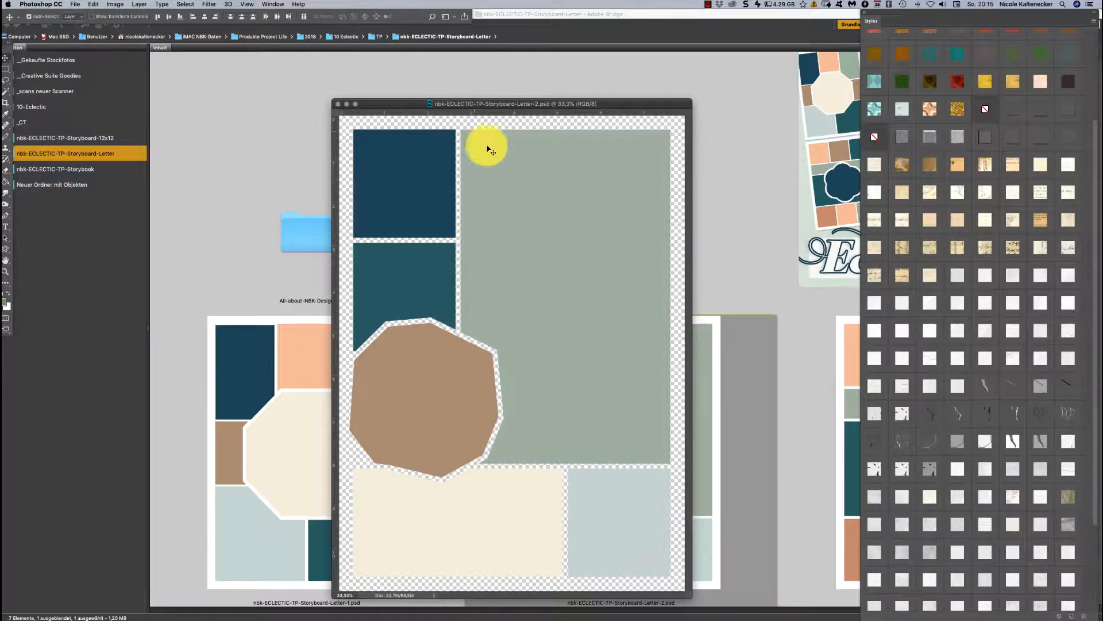
pyautogui.moveTo(610, 105); pyautogui.dragTo(616, 77)
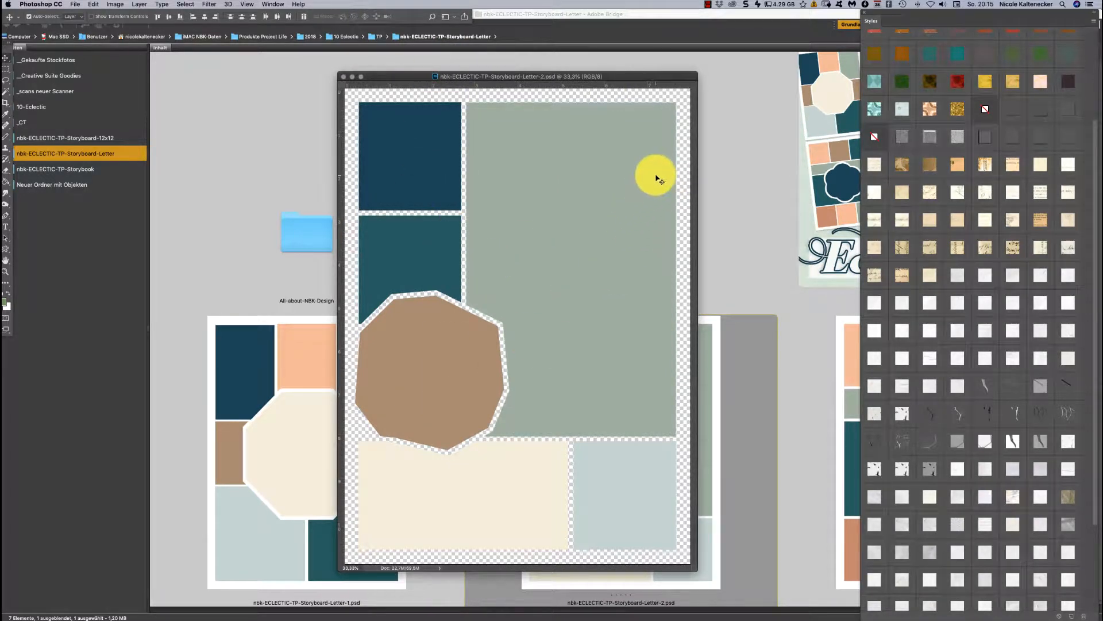
pyautogui.moveTo(636, 74); pyautogui.dragTo(650, 80)
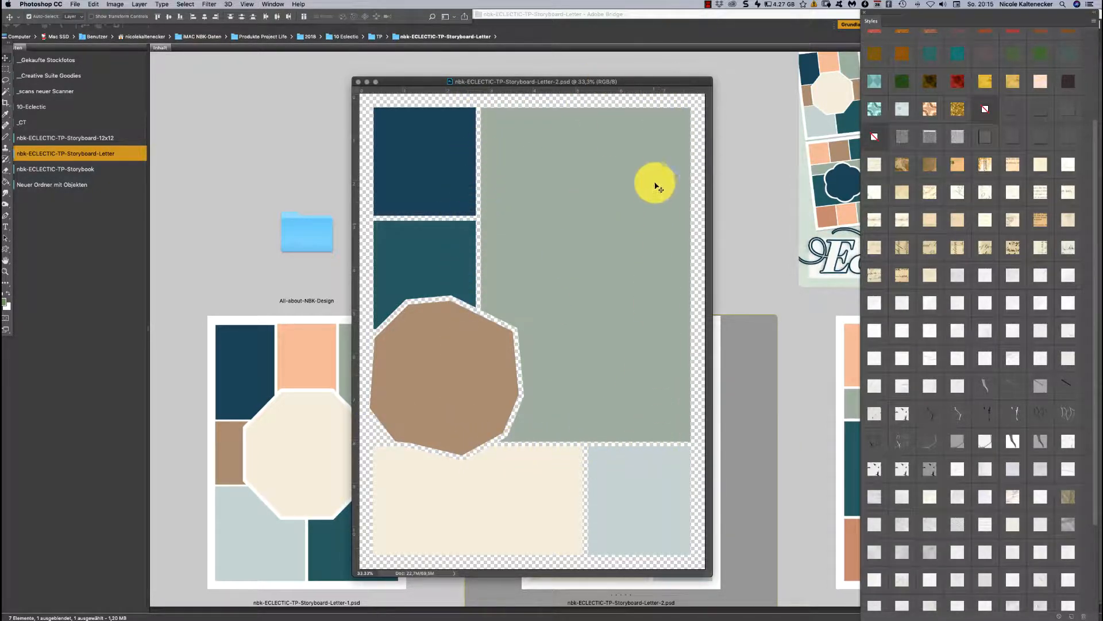
pyautogui.moveTo(676, 79); pyautogui.dragTo(697, 63)
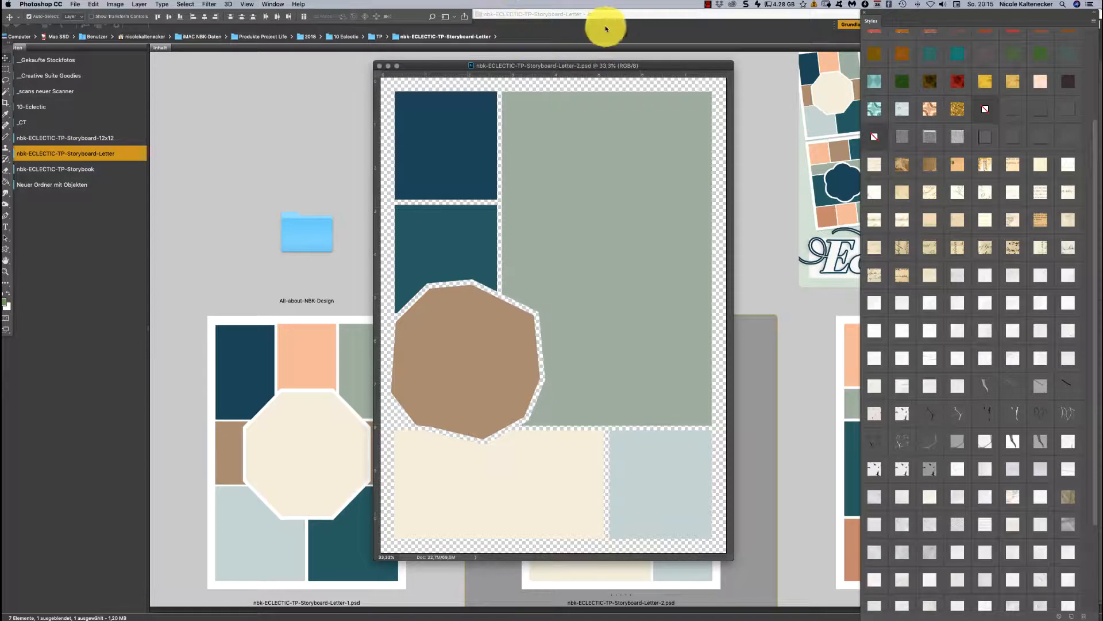
pyautogui.moveTo(588, 69); pyautogui.dragTo(566, 54)
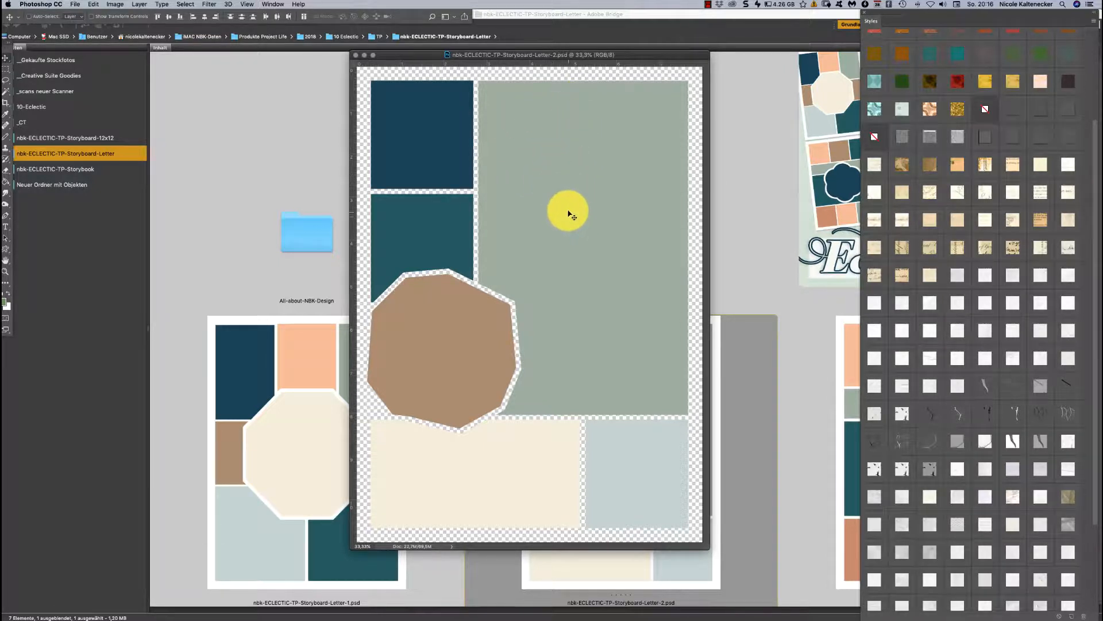
pyautogui.press('super+w')
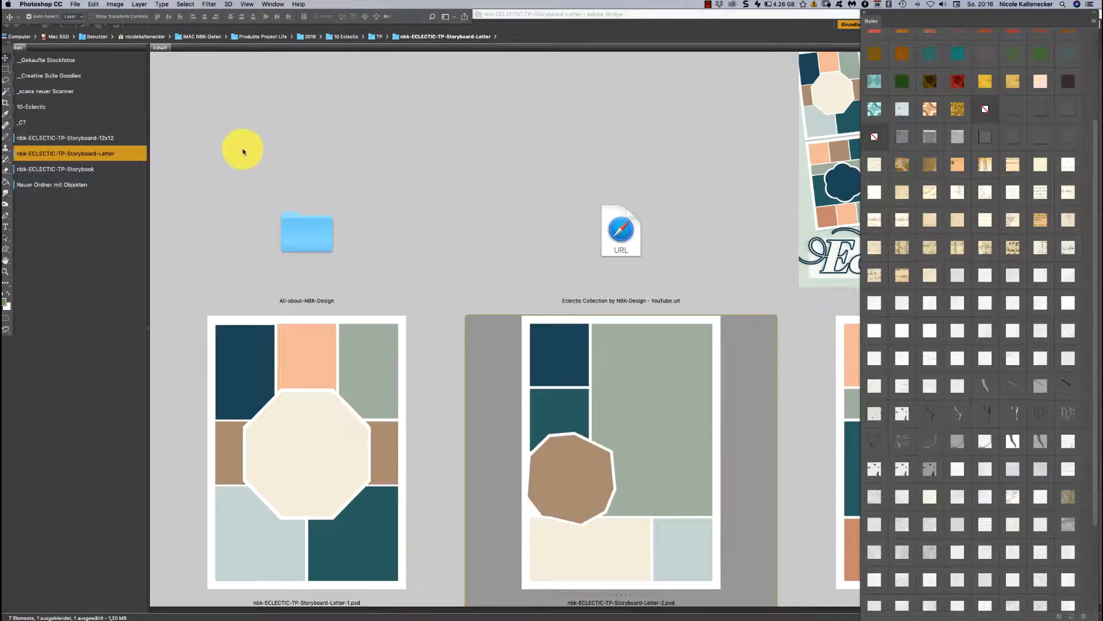
pyautogui.click(538, 167)
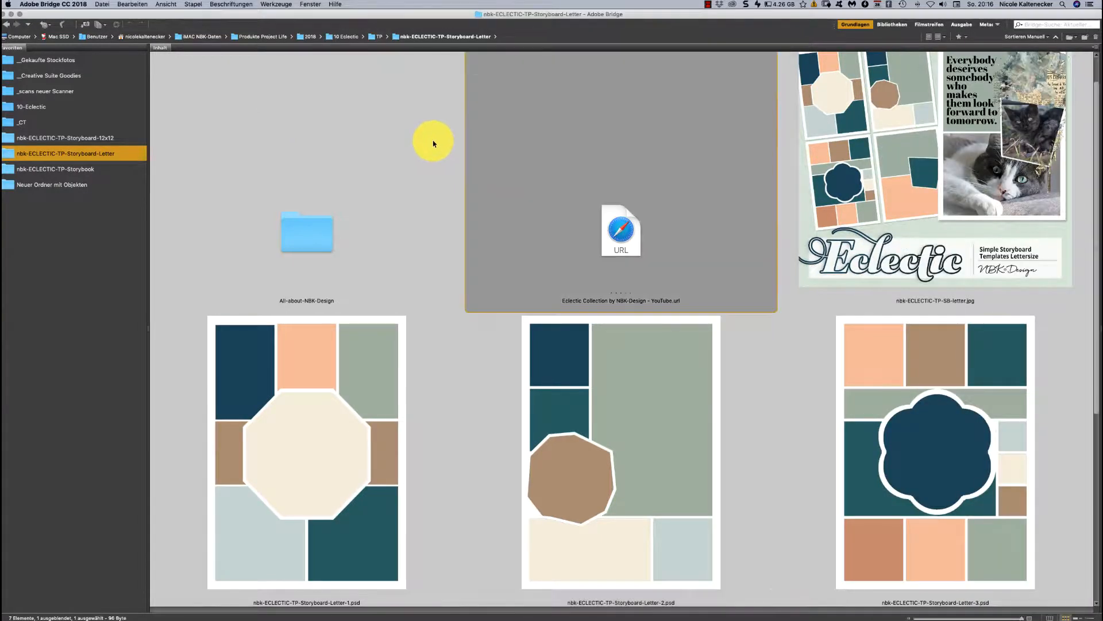
# Open the nbk-ECLECTIC-TP-Storyboard-12x12 folder and examine its preview image and four square storyboard templates
pyautogui.click(106, 138)
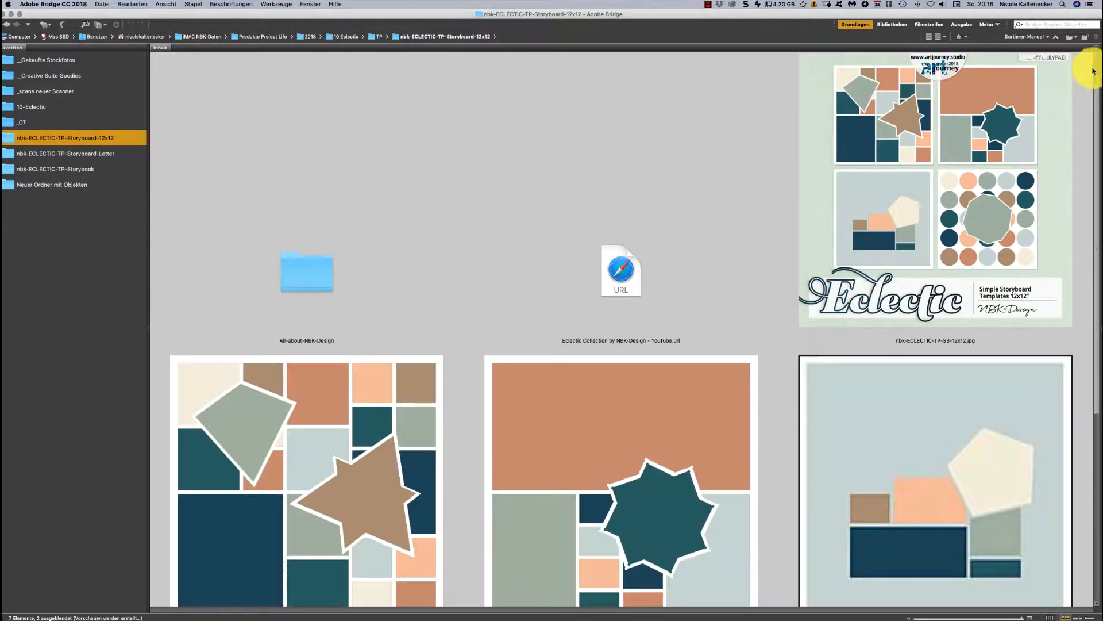
pyautogui.scroll(-2, 1087, 101)
pyautogui.scroll(-9, 1088, 114)
pyautogui.scroll(10, 985, 276)
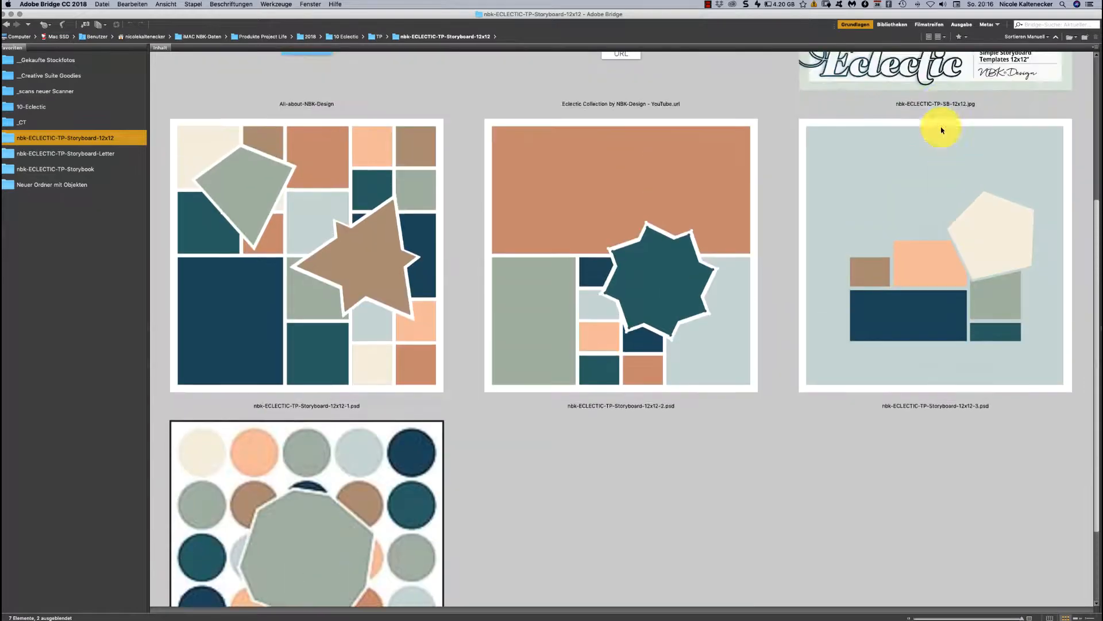
pyautogui.scroll(-8, 892, 239)
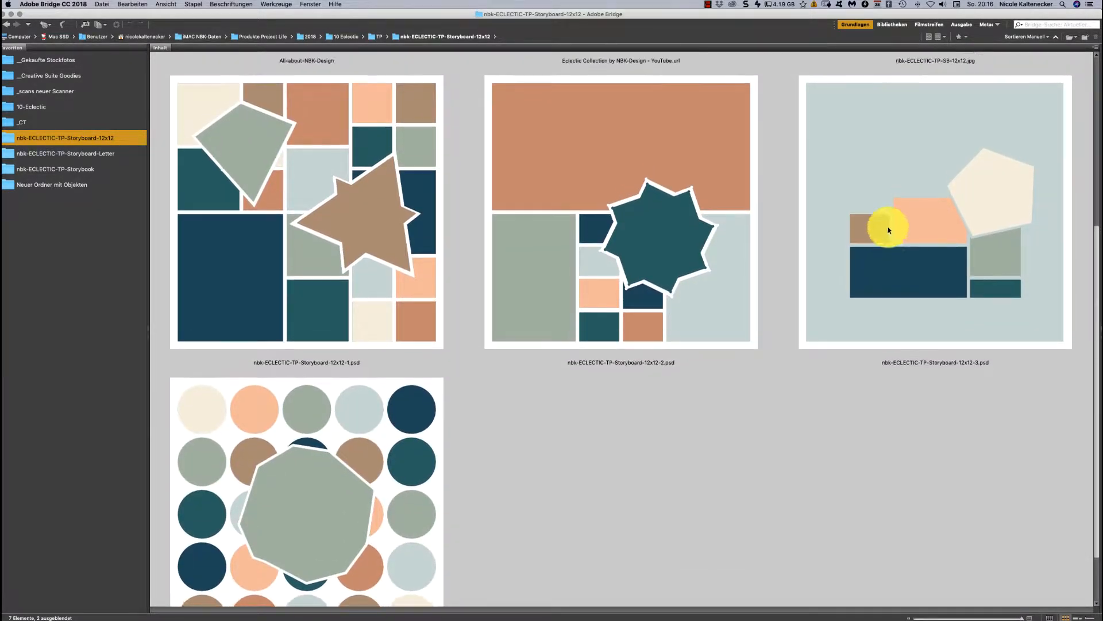
pyautogui.scroll(8, 888, 235)
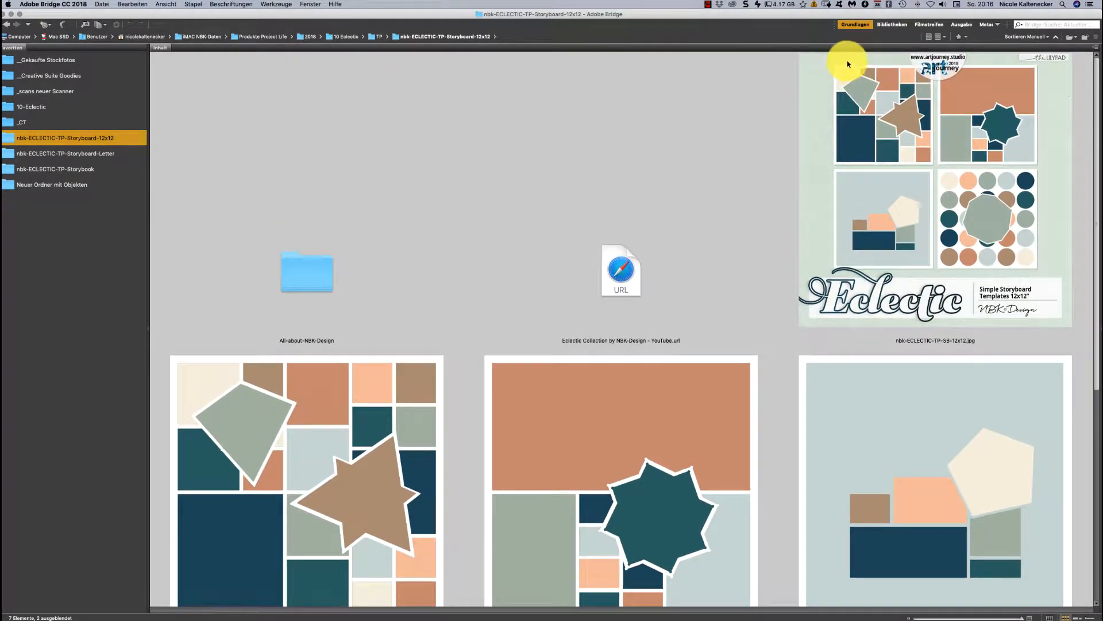
pyautogui.scroll(-5, 846, 66)
pyautogui.scroll(-6, 788, 264)
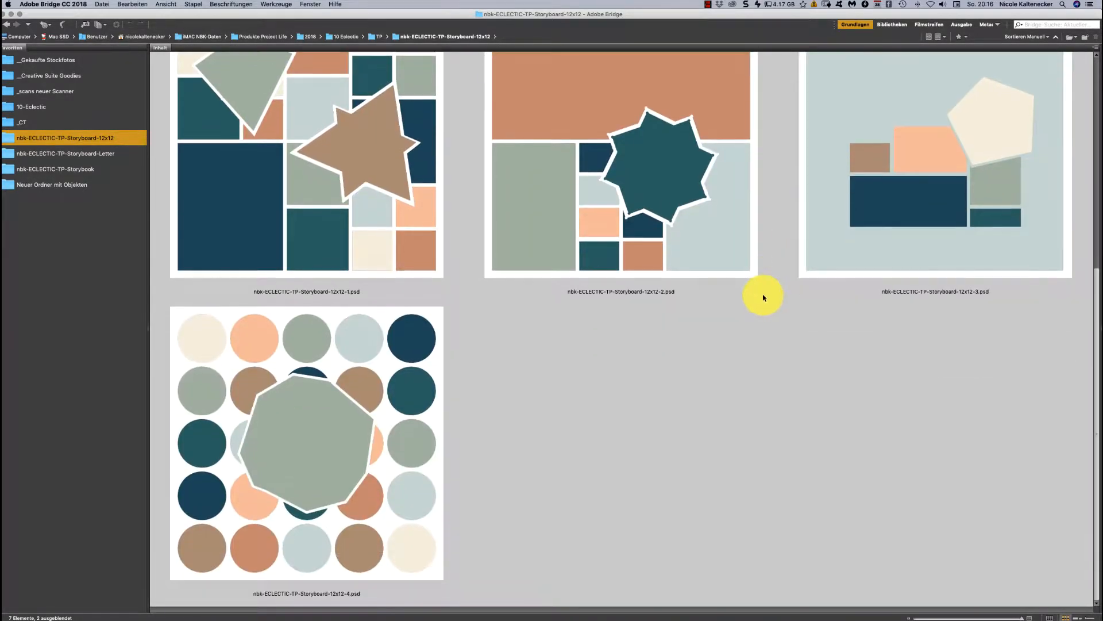
pyautogui.scroll(9, 838, 115)
pyautogui.scroll(-7, 804, 167)
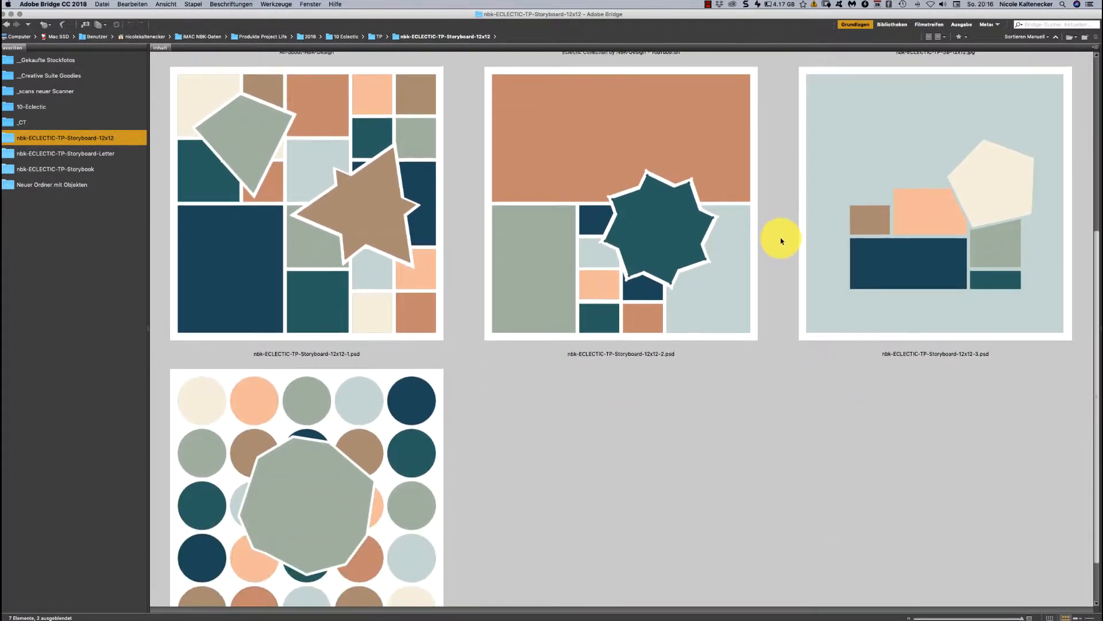
# Open nbk-ECLECTIC-TP-Storyboard-12x12-3.psd in Photoshop, centre its window, hide the layer styles and return to Bridge
pyautogui.scroll(3, 778, 237)
pyautogui.doubleClick(892, 215)
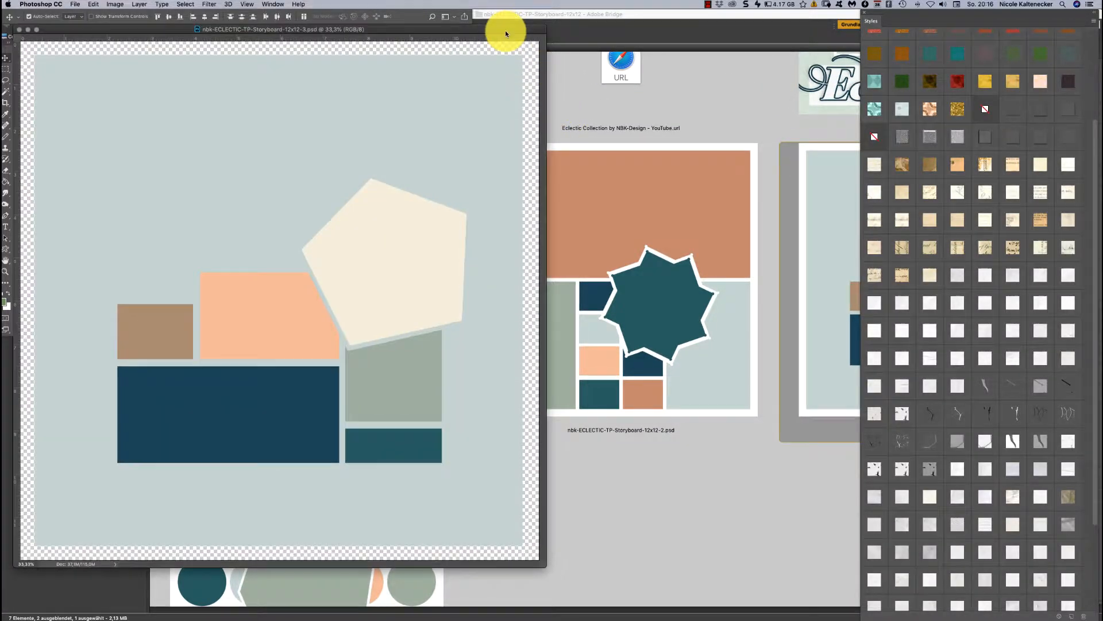
pyautogui.moveTo(505, 33); pyautogui.dragTo(708, 63)
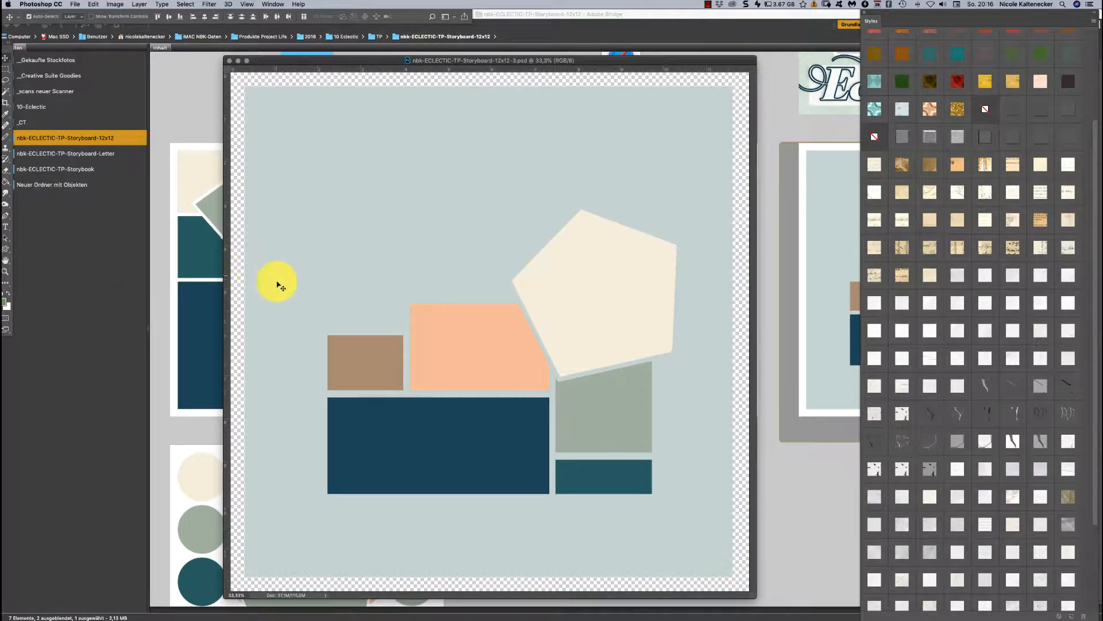
pyautogui.click(864, 15)
pyautogui.click(851, 513)
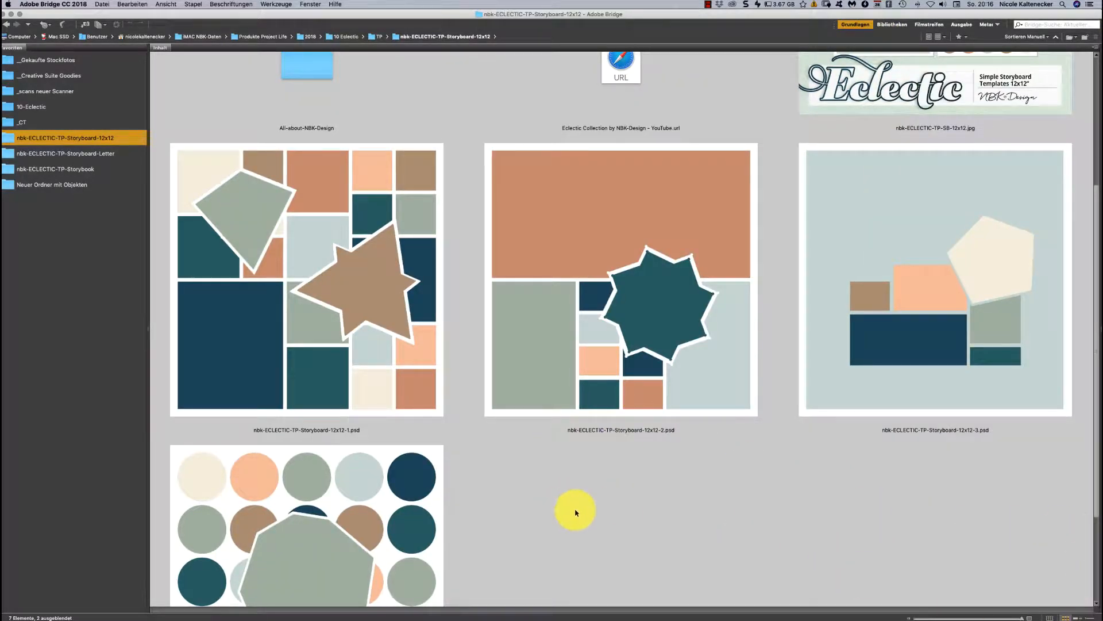
# Use Finder to add the Eclectic element folders, from ABP1 to WA, to the Bridge favourites, and open nbk-ECLECTIC-ABP1
pyautogui.moveTo(592, 620)
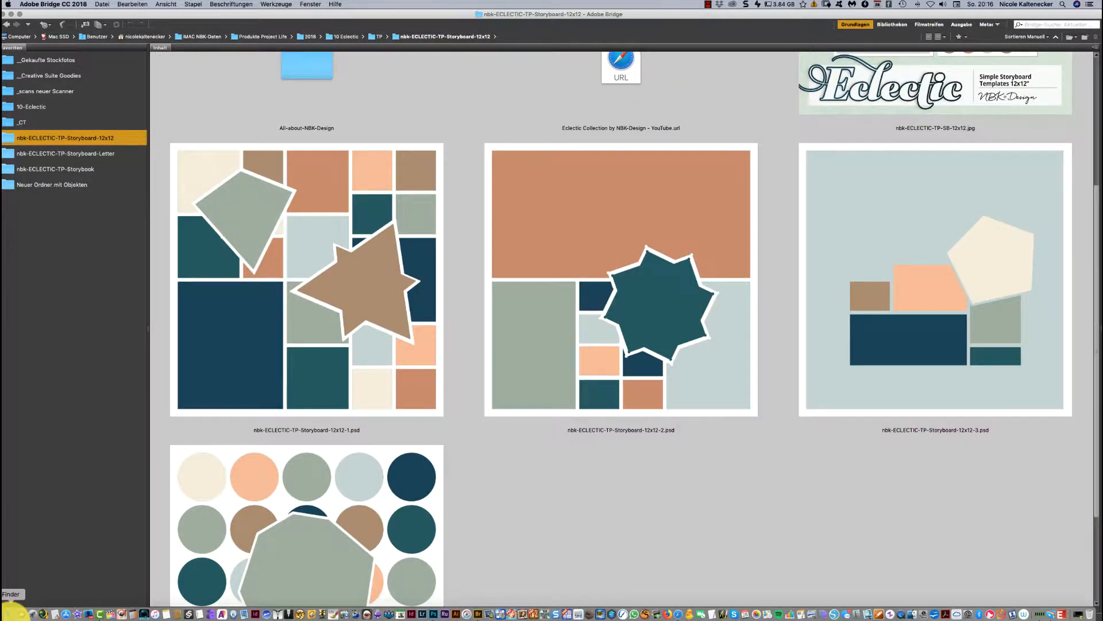
pyautogui.click(10, 612)
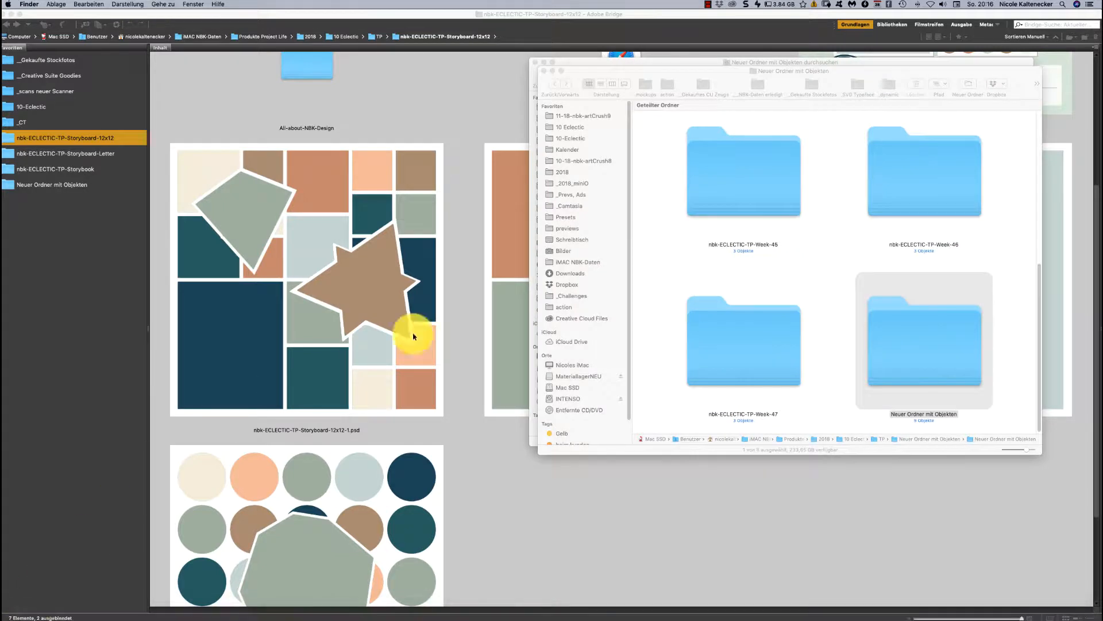
pyautogui.click(543, 71)
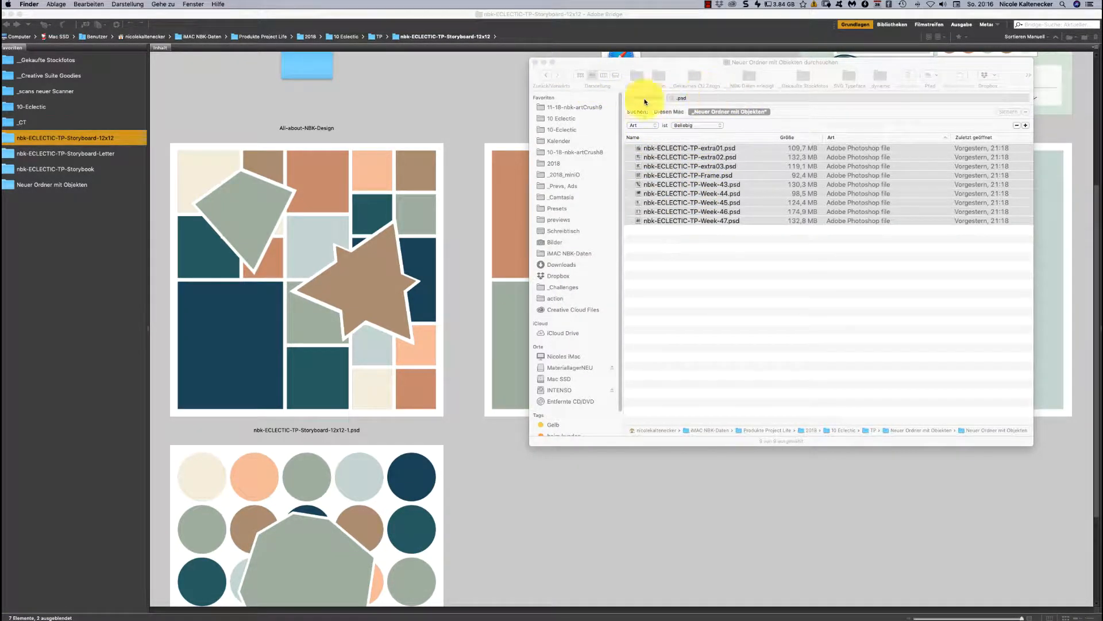
pyautogui.click(584, 117)
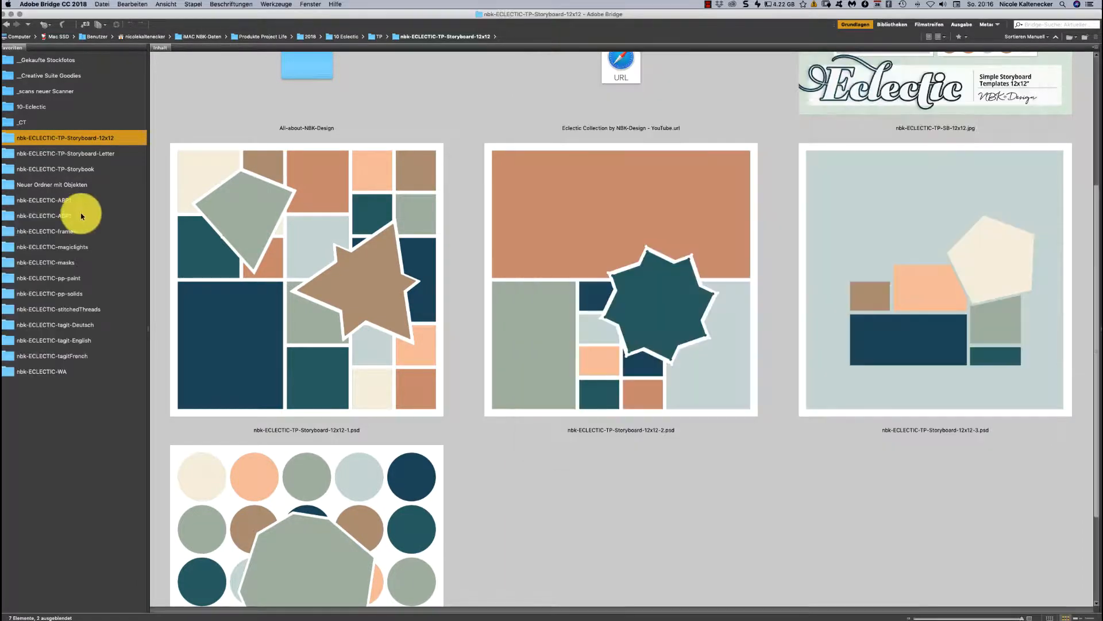
pyautogui.click(83, 201)
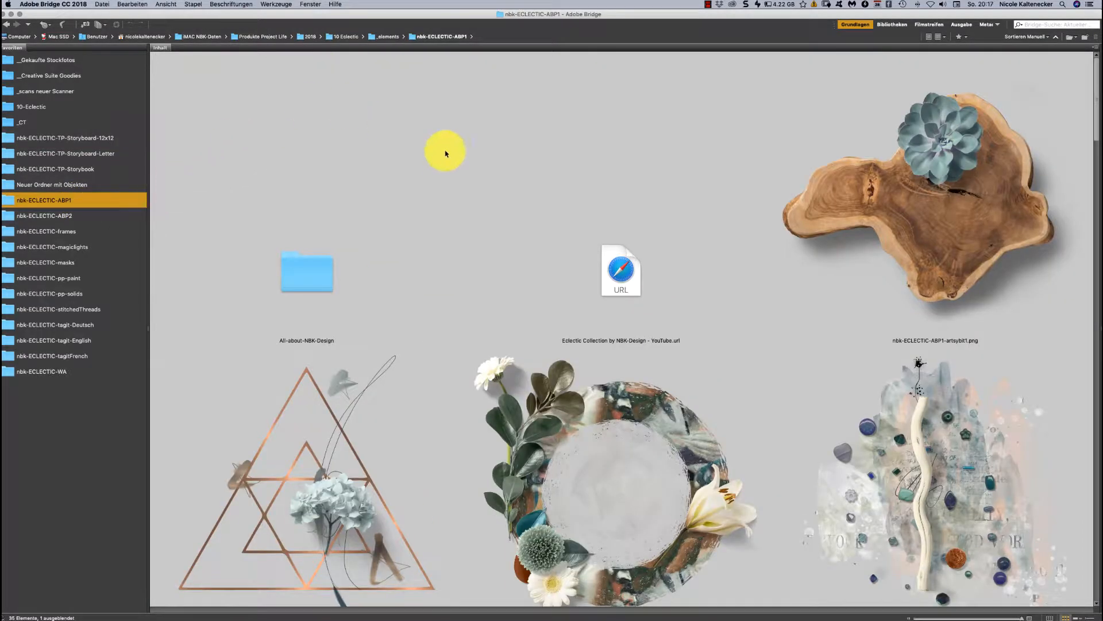
# Switch to Photoshop, shift the 12x12-3 storyboard window slightly, bring its full layer list into view and switch back to Bridge
pyautogui.moveTo(493, 614)
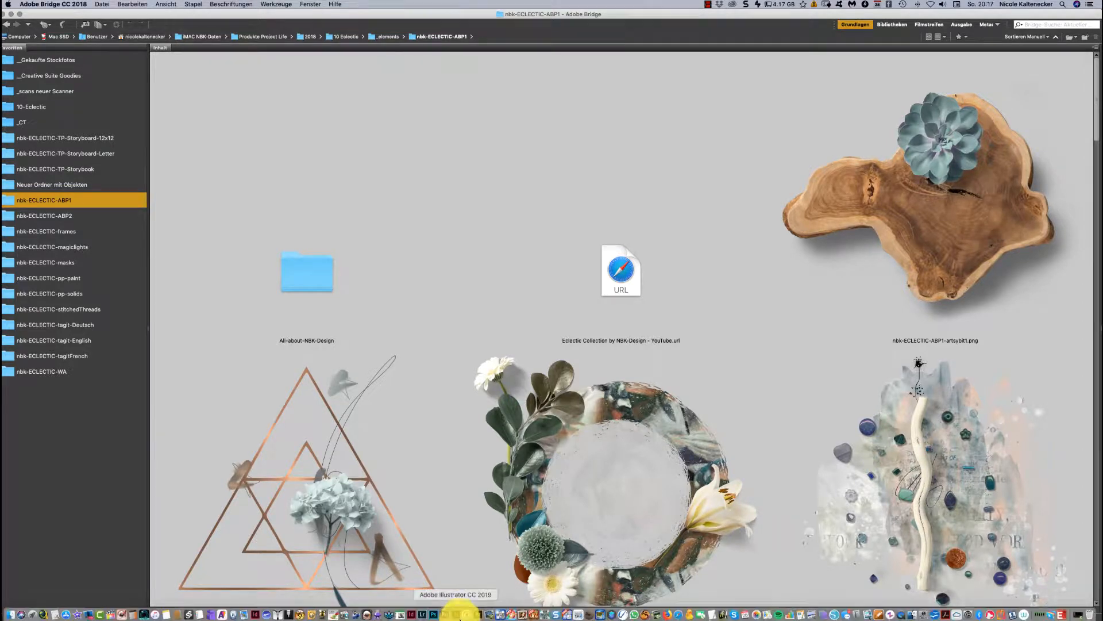
pyautogui.click(431, 615)
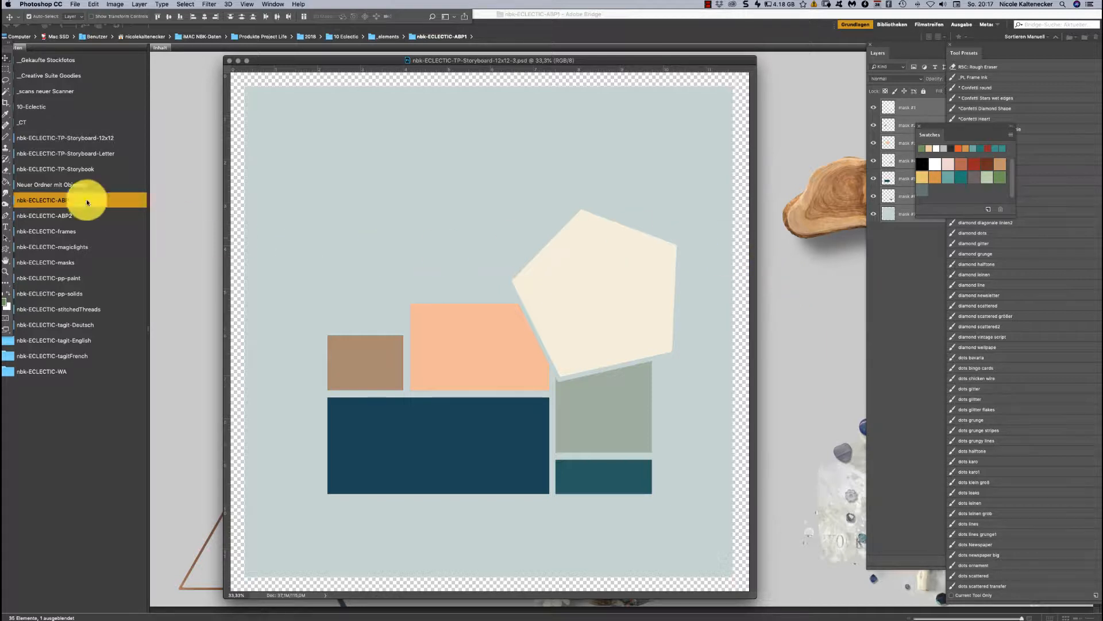
pyautogui.moveTo(356, 58); pyautogui.dragTo(374, 56)
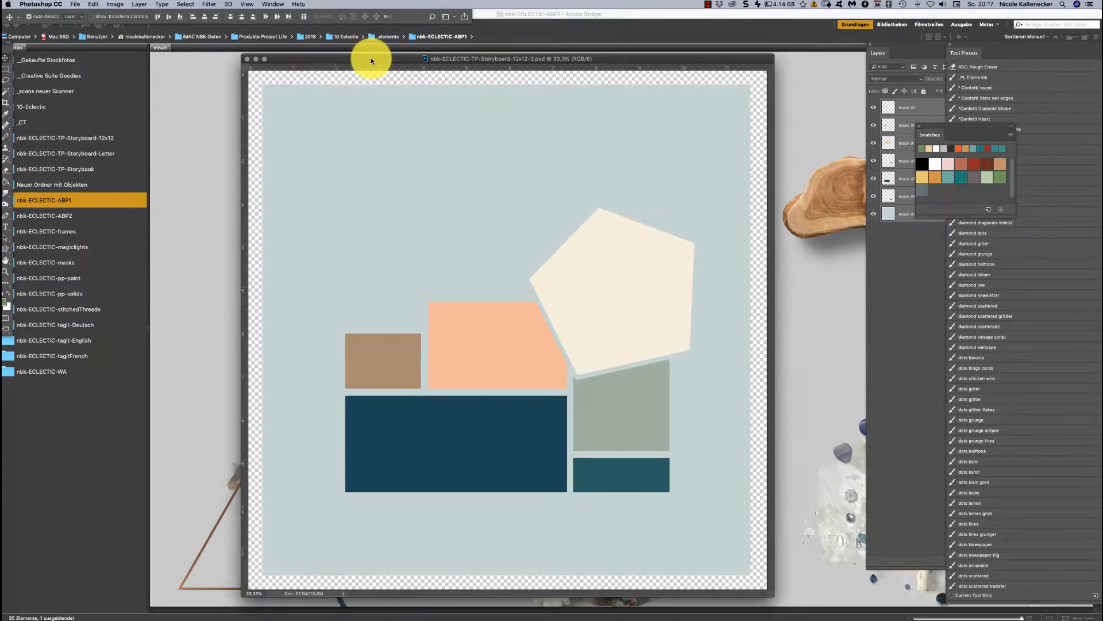
pyautogui.click(901, 296)
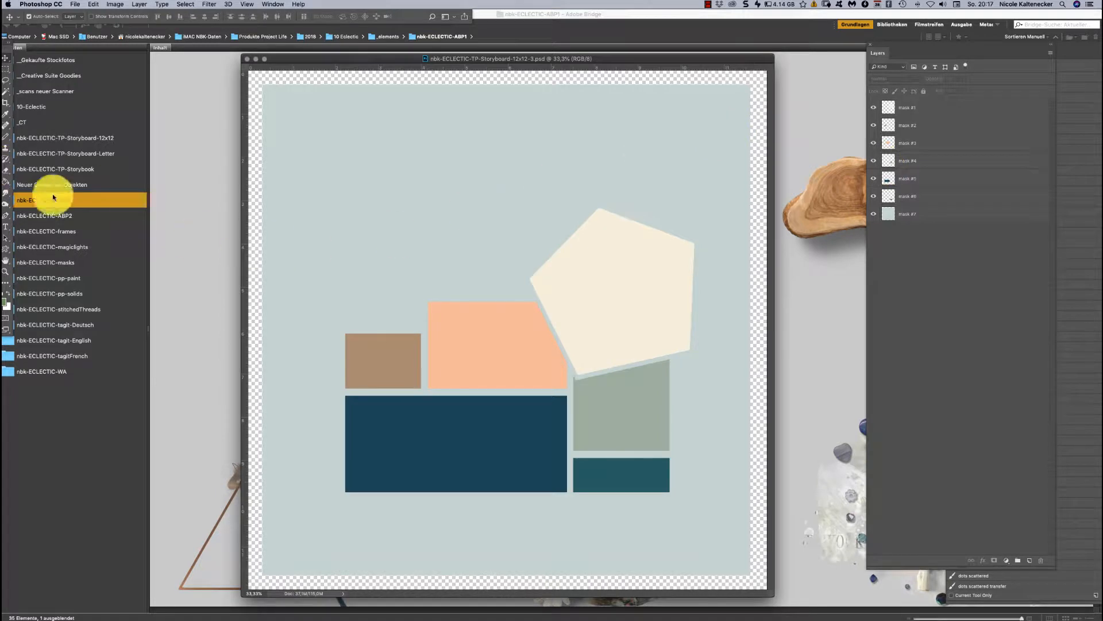
pyautogui.click(88, 292)
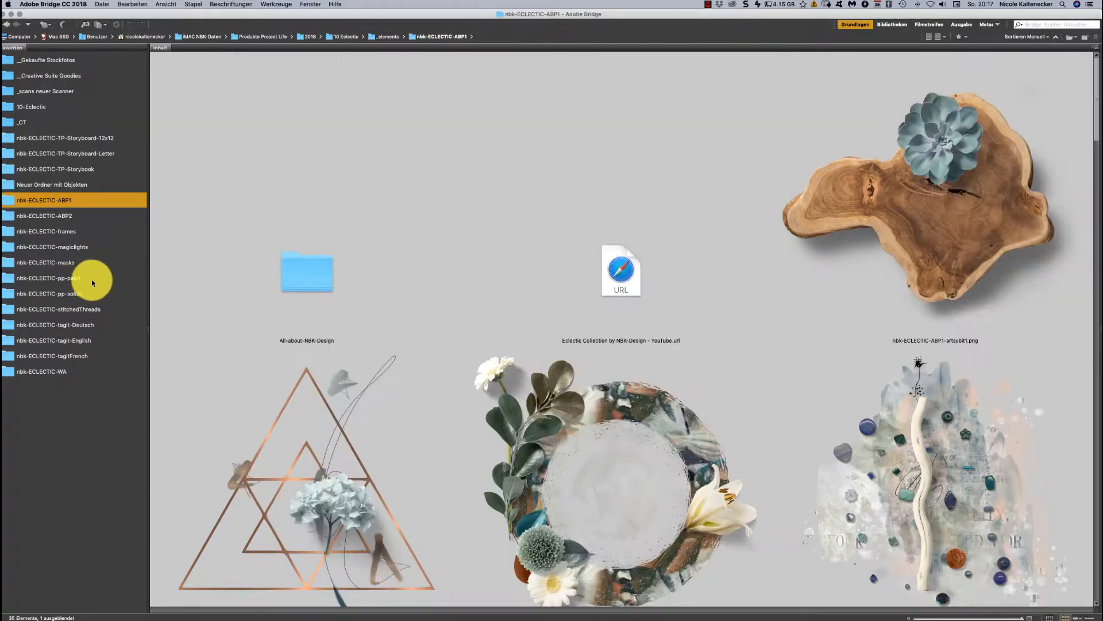
# Open the nbk-ECLECTIC-pp-paint folder and open the blurred floral paper nbk-ECLECTIC-pp-paint3.jpg in Photoshop
pyautogui.click(102, 279)
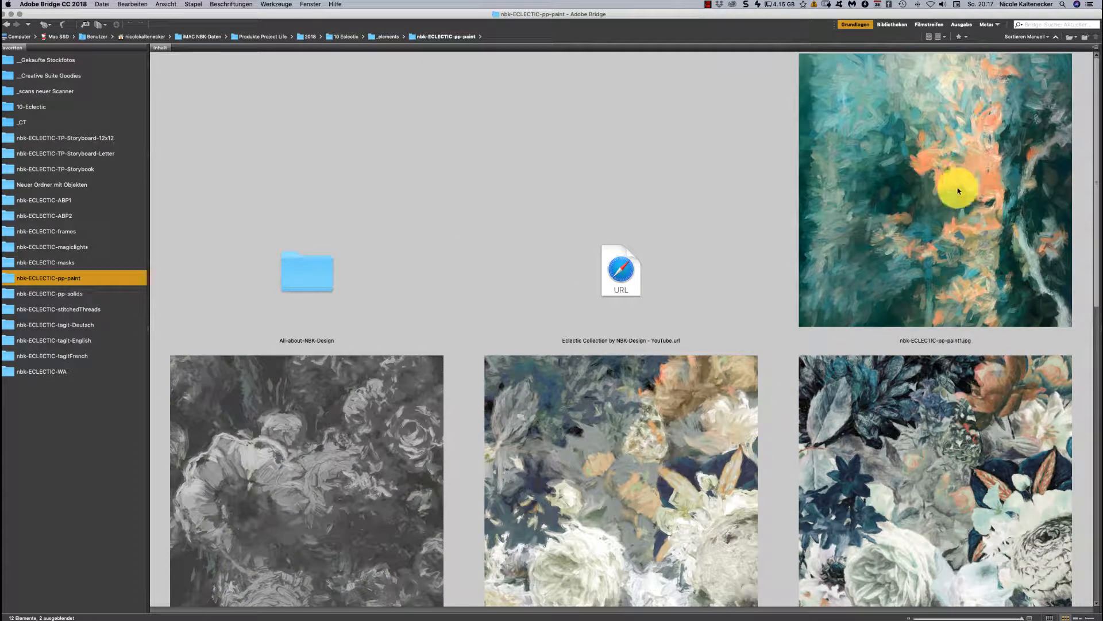
pyautogui.click(647, 462)
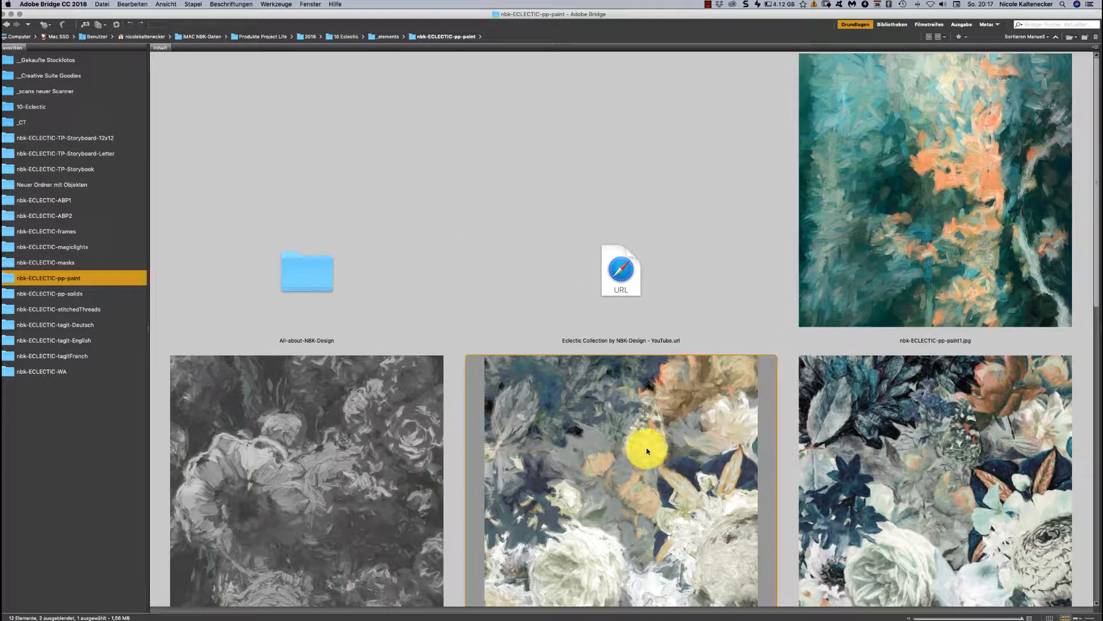
pyautogui.doubleClick(648, 453)
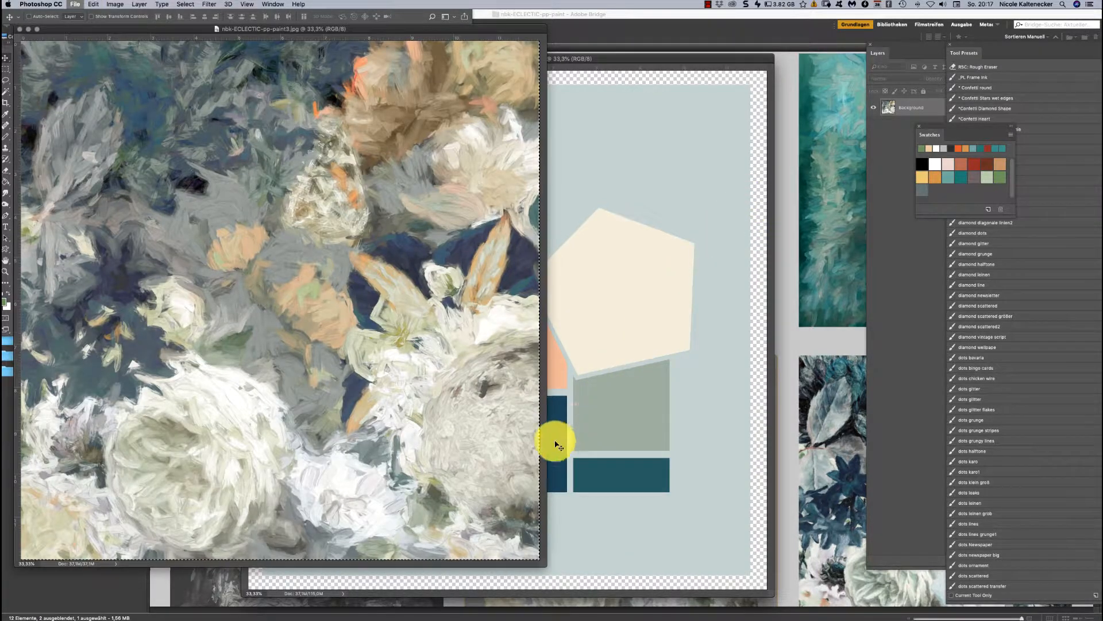
# Bring the floral paper into the storyboard above the wide dark blue rectangle's layer and clip it to that mask
pyautogui.click(550, 456)
pyautogui.moveTo(550, 457); pyautogui.dragTo(567, 62)
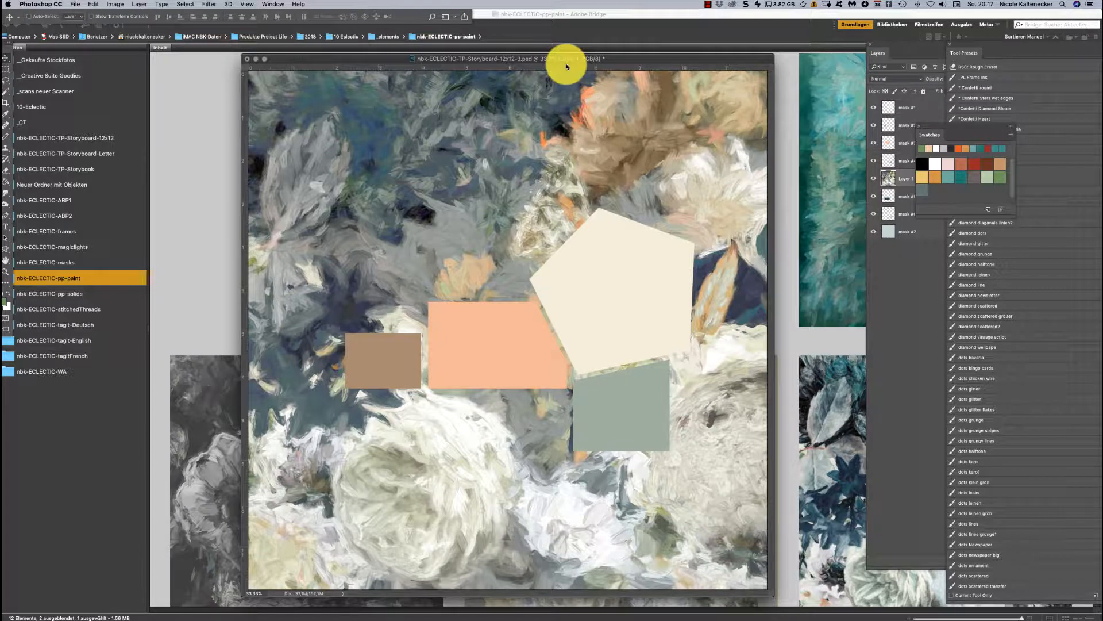
pyautogui.press('super+alt+g')
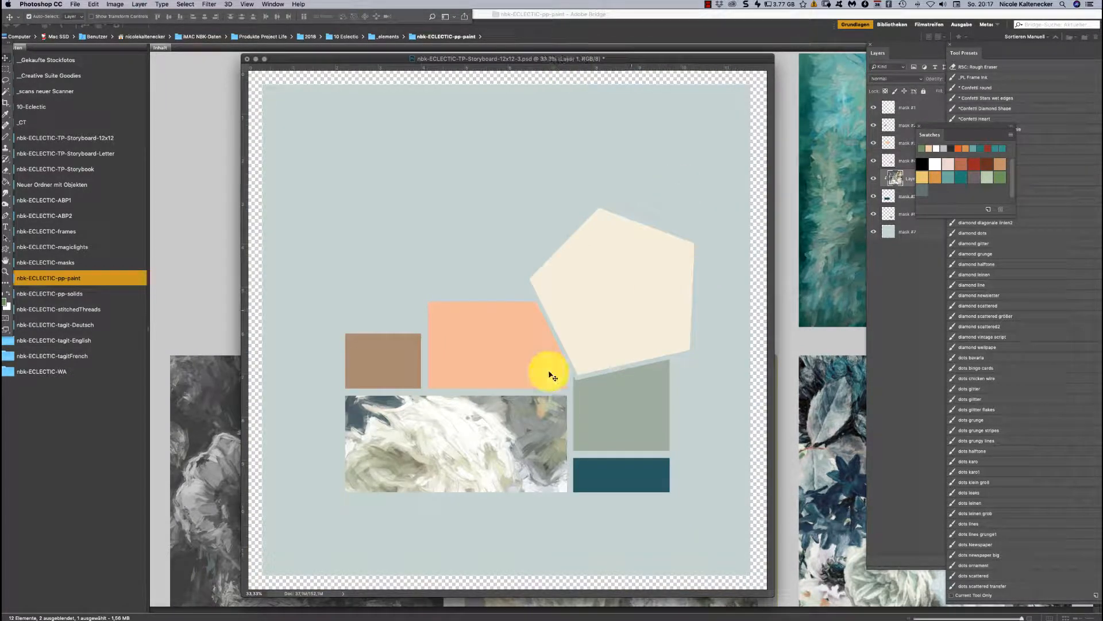
# Scale the clipped floral paper to about 66% and position its large white bloom within the wide rectangle
pyautogui.press('super+t')
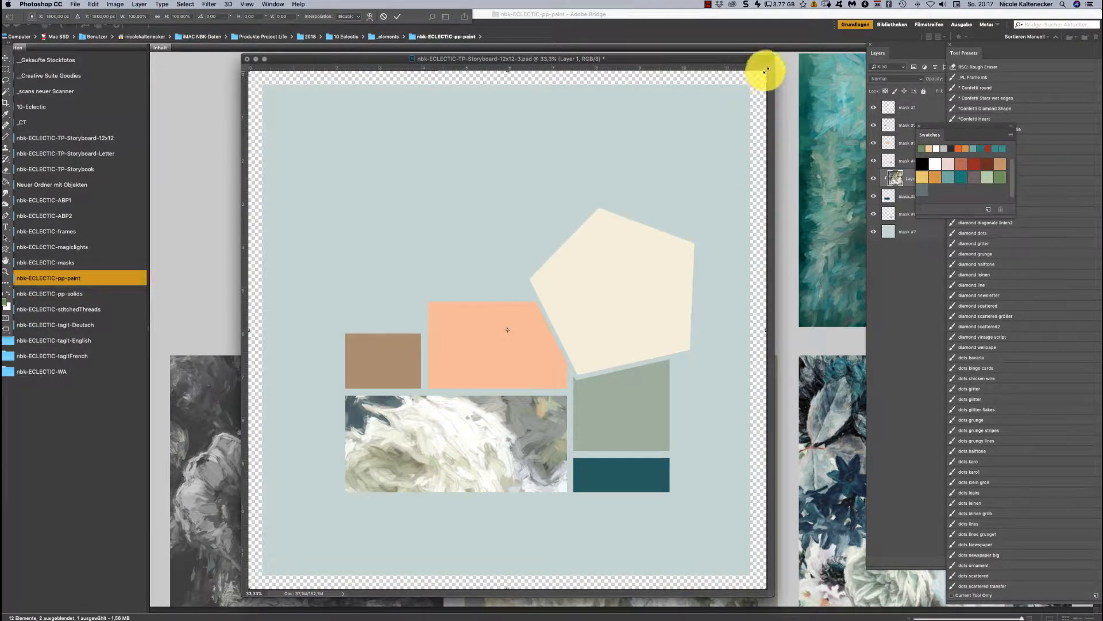
pyautogui.moveTo(766, 70); pyautogui.dragTo(670, 146)
pyautogui.moveTo(533, 426); pyautogui.dragTo(532, 437)
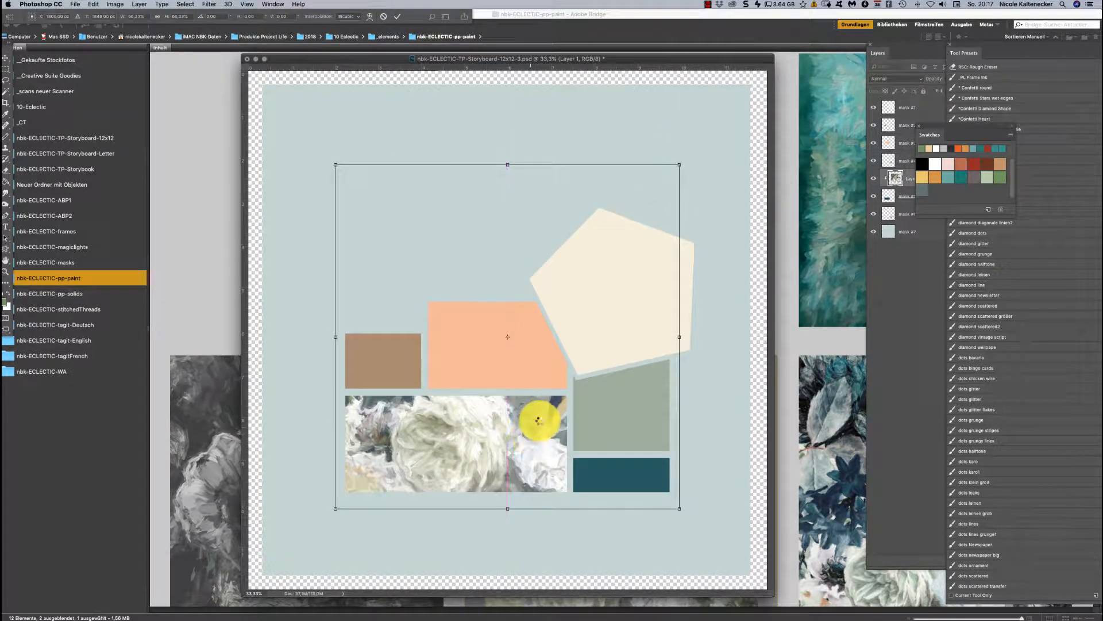
pyautogui.press('Return')
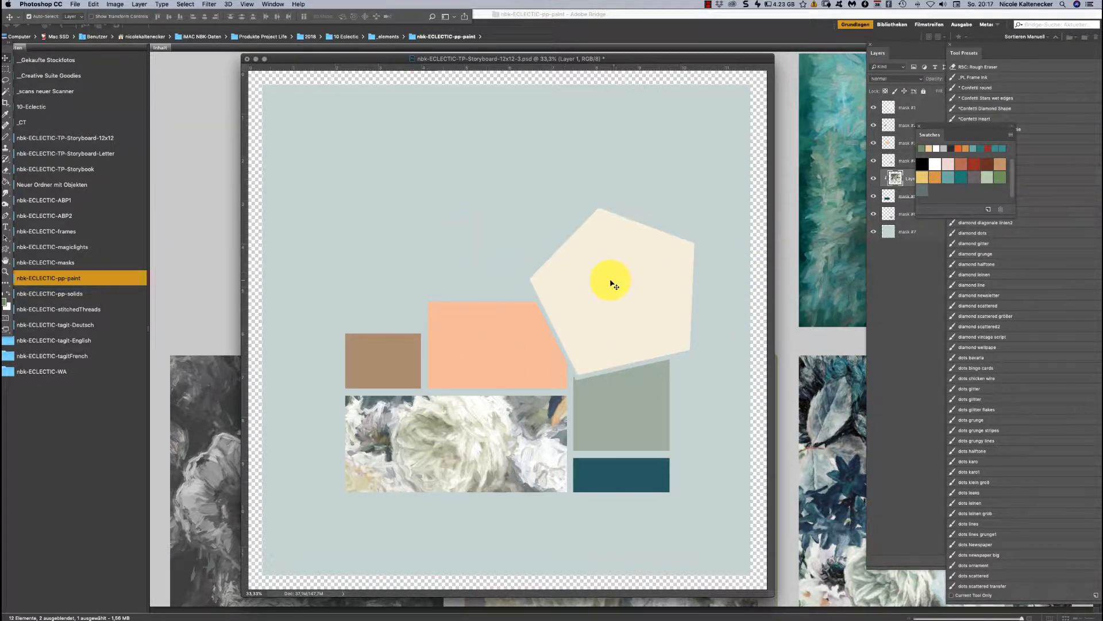
# Return to Bridge, find nbk-ECLECTIC-ABP1-artsybit15.png with the leaf and hexagon lines in nbk-ECLECTIC-ABP1, and open it in Photoshop
pyautogui.click(129, 345)
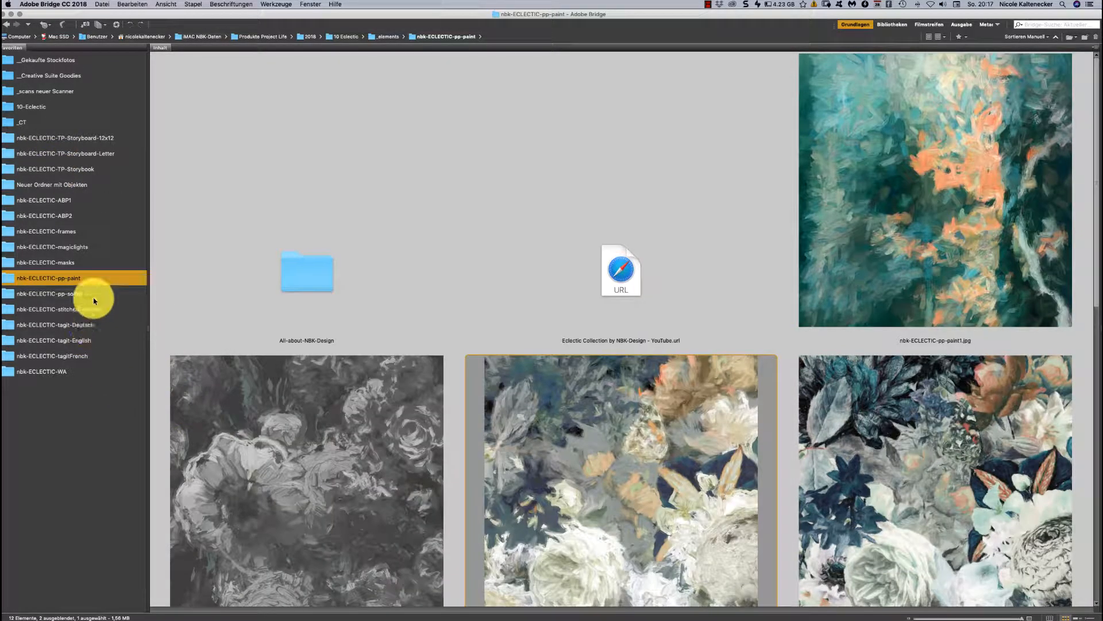
pyautogui.click(81, 201)
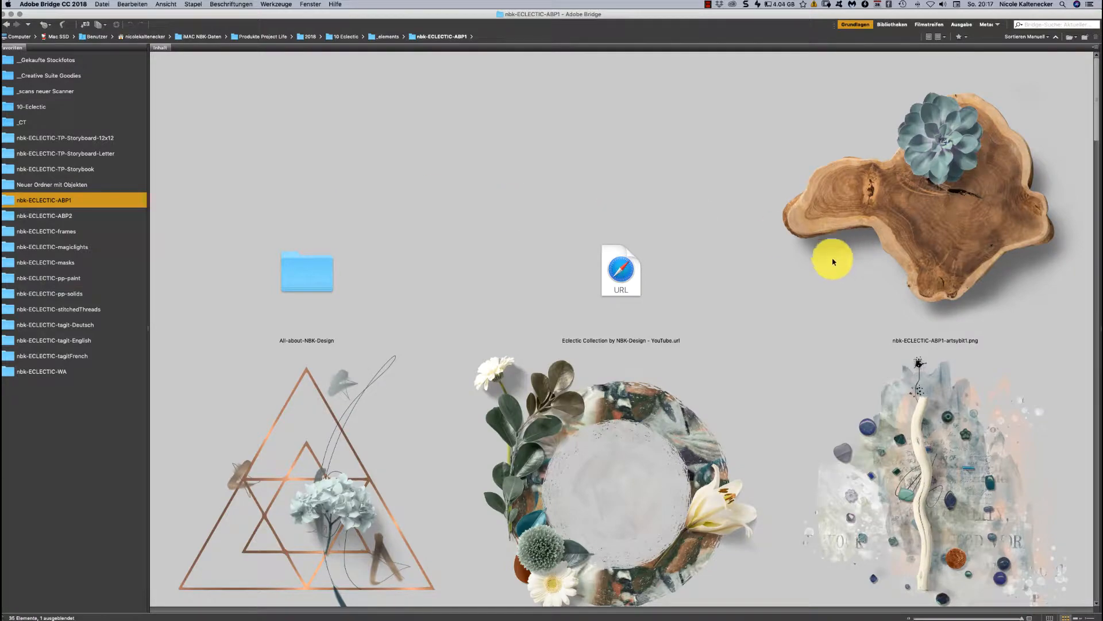
pyautogui.scroll(-15, 1079, 165)
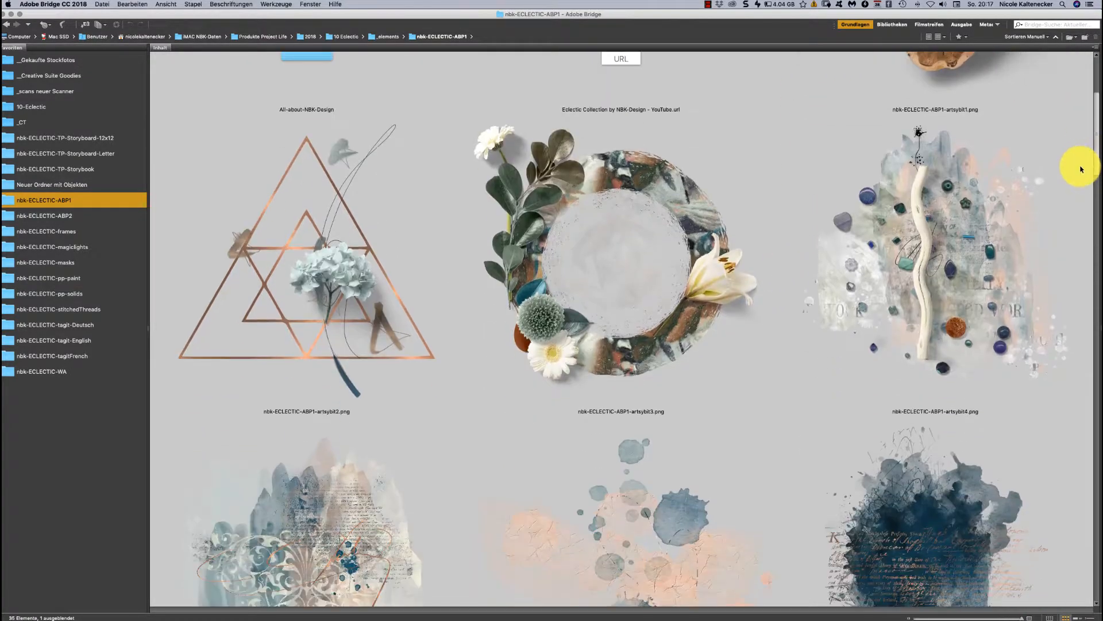
pyautogui.scroll(1, 952, 320)
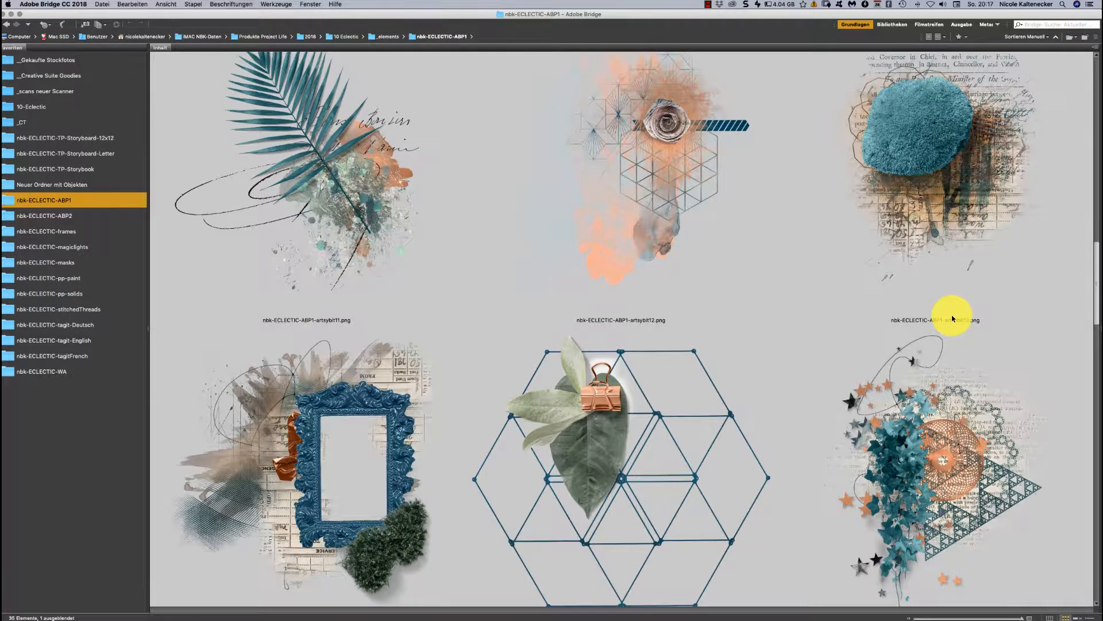
pyautogui.scroll(-3, 952, 320)
pyautogui.doubleClick(643, 344)
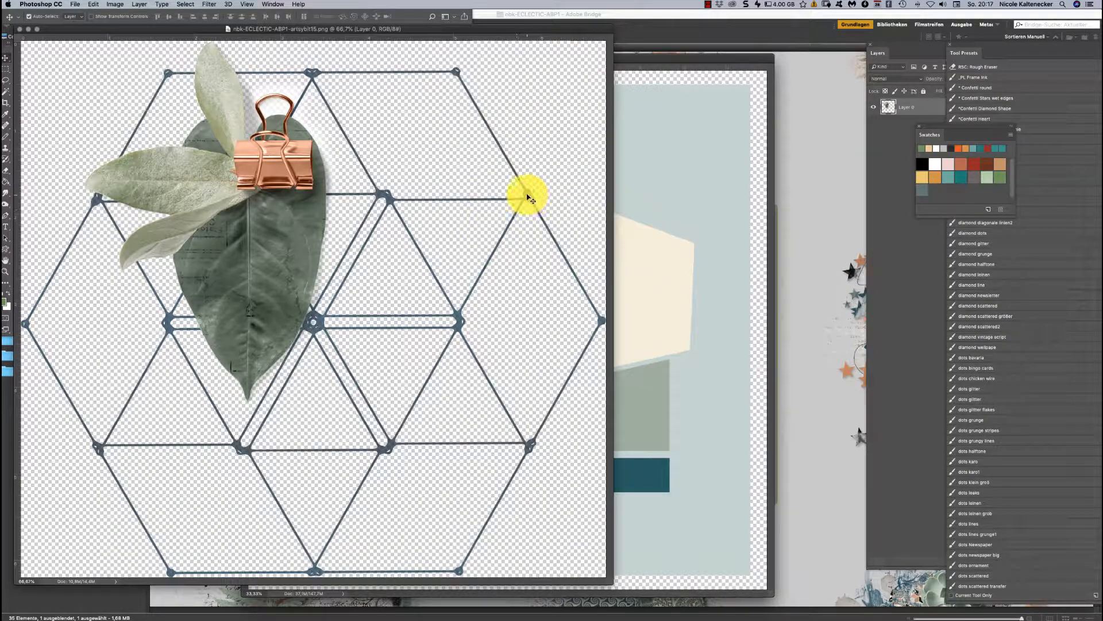
# Add the leaf and hexagon artwork as the storyboard's topmost layer, scaled down and rotated to fit over the cream pentagon
pyautogui.moveTo(528, 198); pyautogui.dragTo(700, 238)
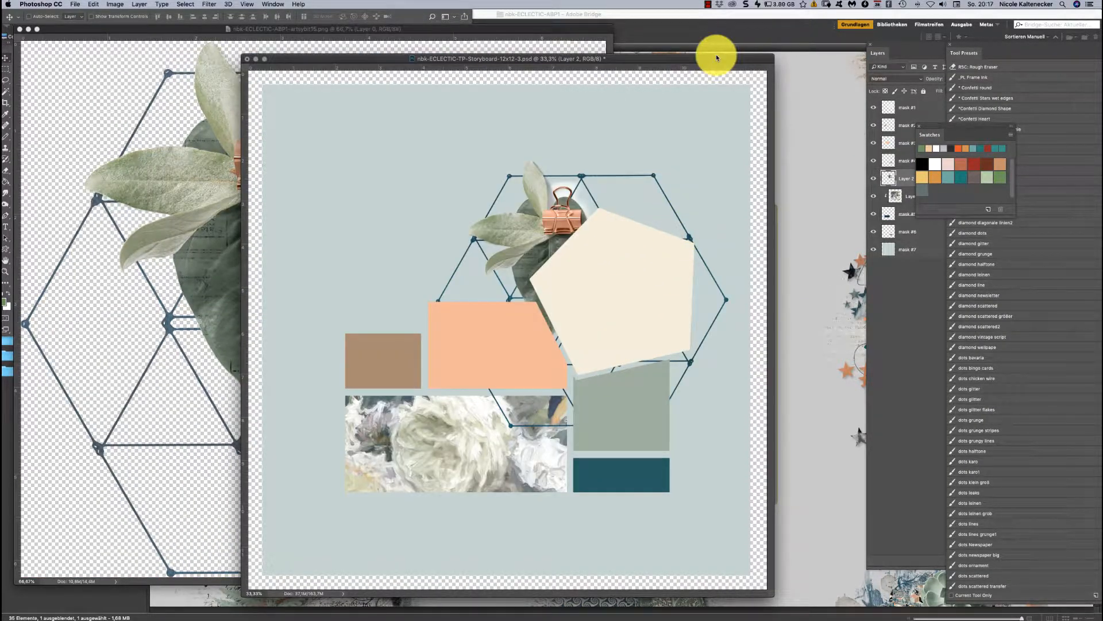
pyautogui.press('super+shift+bracketright')
pyautogui.press('super+t')
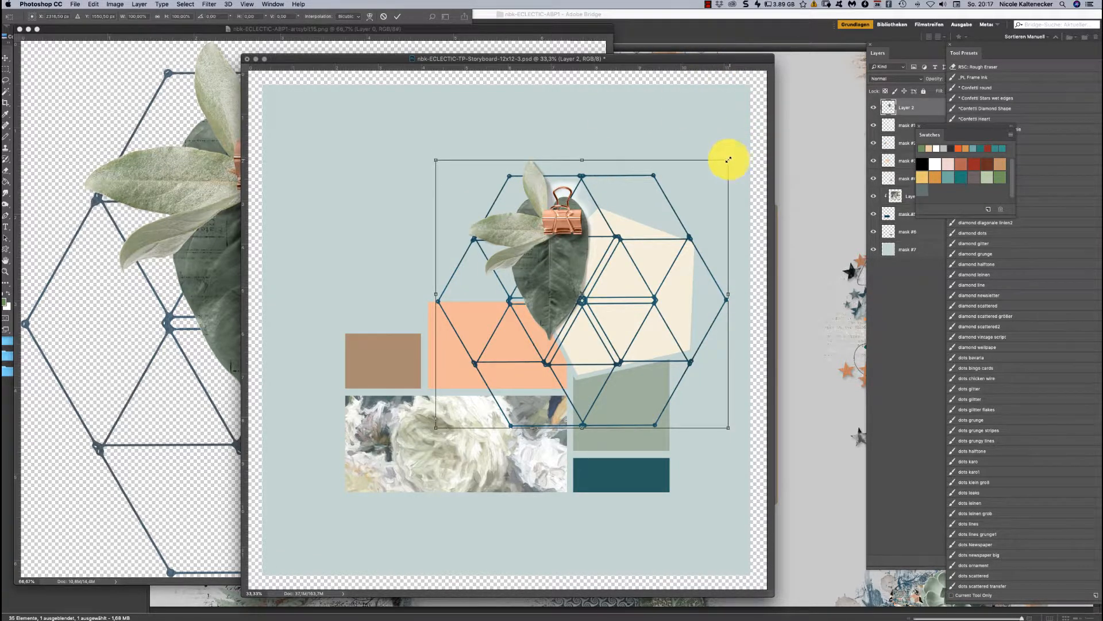
pyautogui.moveTo(728, 160); pyautogui.dragTo(709, 205)
pyautogui.moveTo(633, 234); pyautogui.dragTo(665, 239)
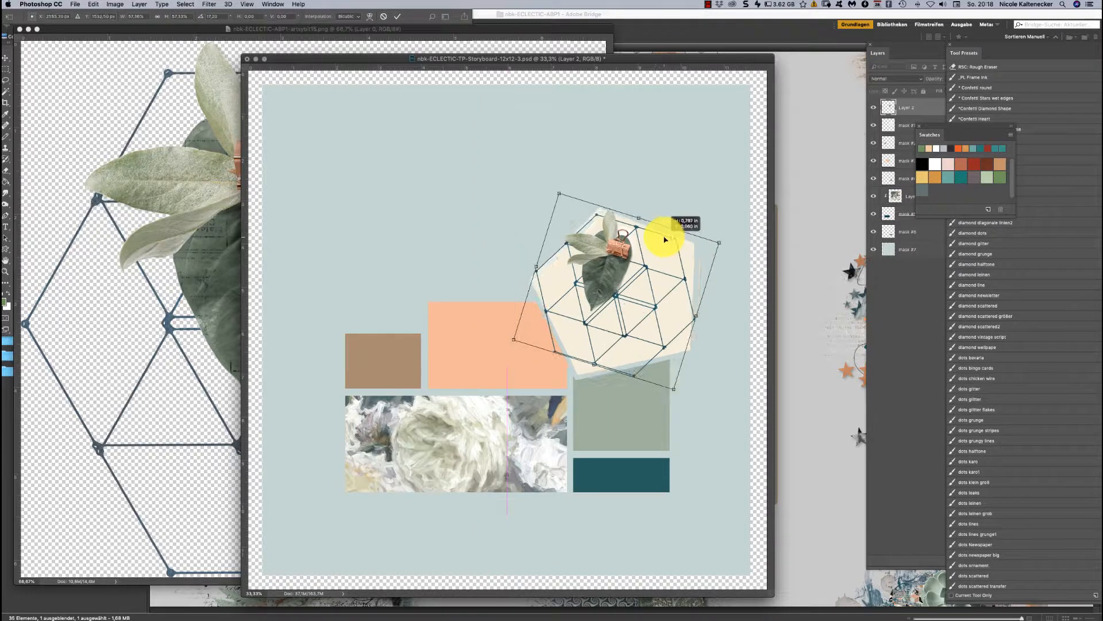
pyautogui.moveTo(735, 173); pyautogui.dragTo(705, 168)
pyautogui.press('Return')
pyautogui.moveTo(597, 269); pyautogui.dragTo(595, 268)
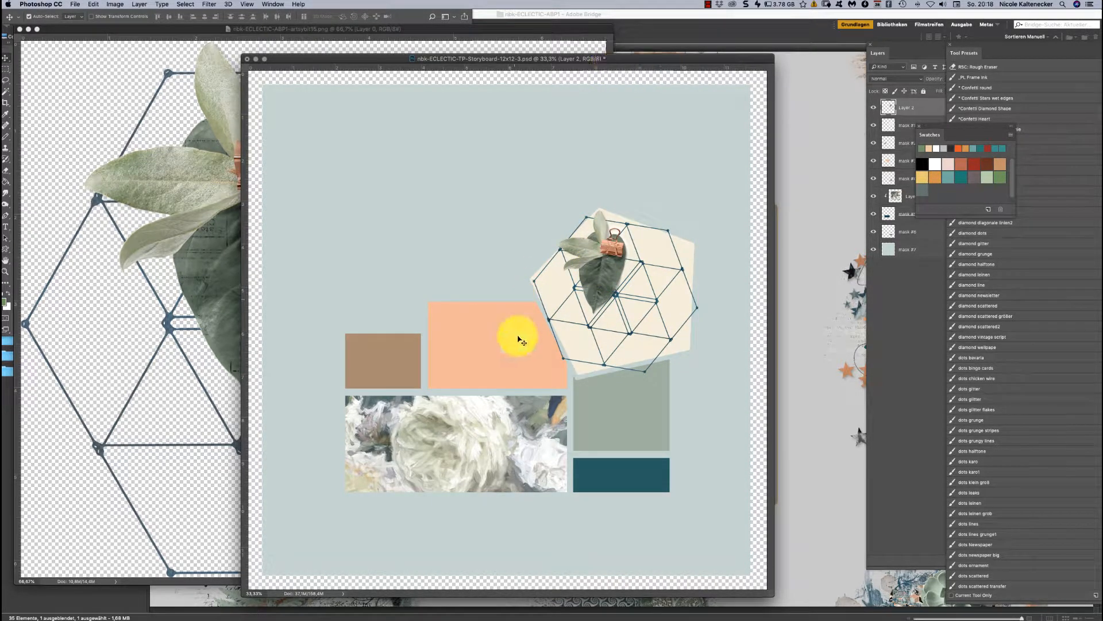
# Close the artsybit15 image and shift the storyboard window slightly
pyautogui.click(165, 216)
pyautogui.press('super+w')
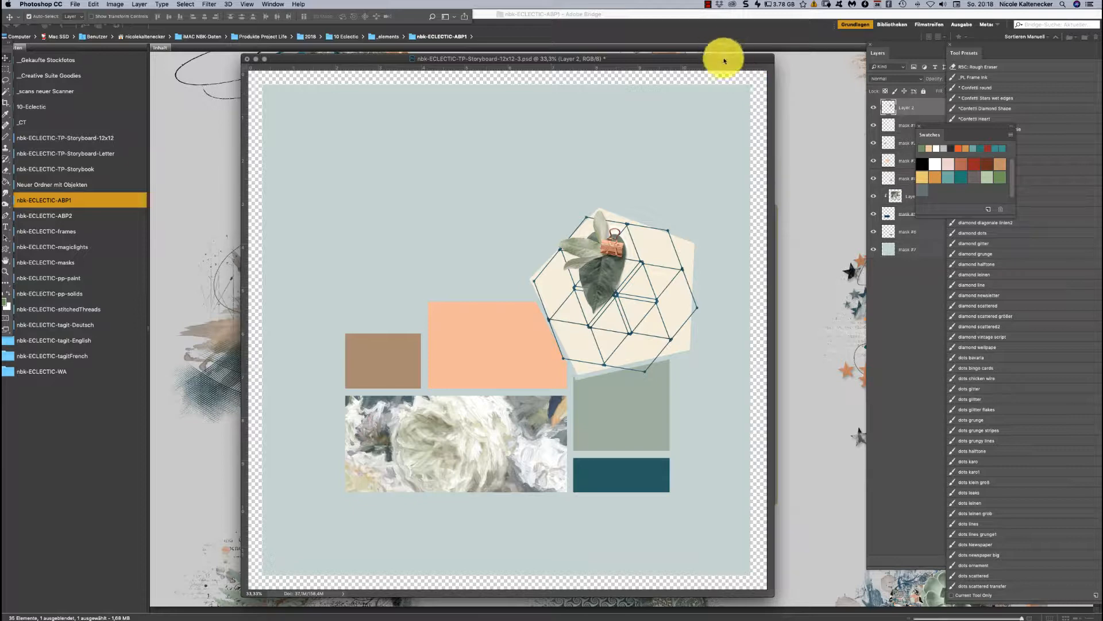
pyautogui.moveTo(724, 59); pyautogui.dragTo(712, 40)
# Switch to Bridge and open the _OOmpf Bilder folder inside __Gekaufte Stockfotos
pyautogui.click(67, 122)
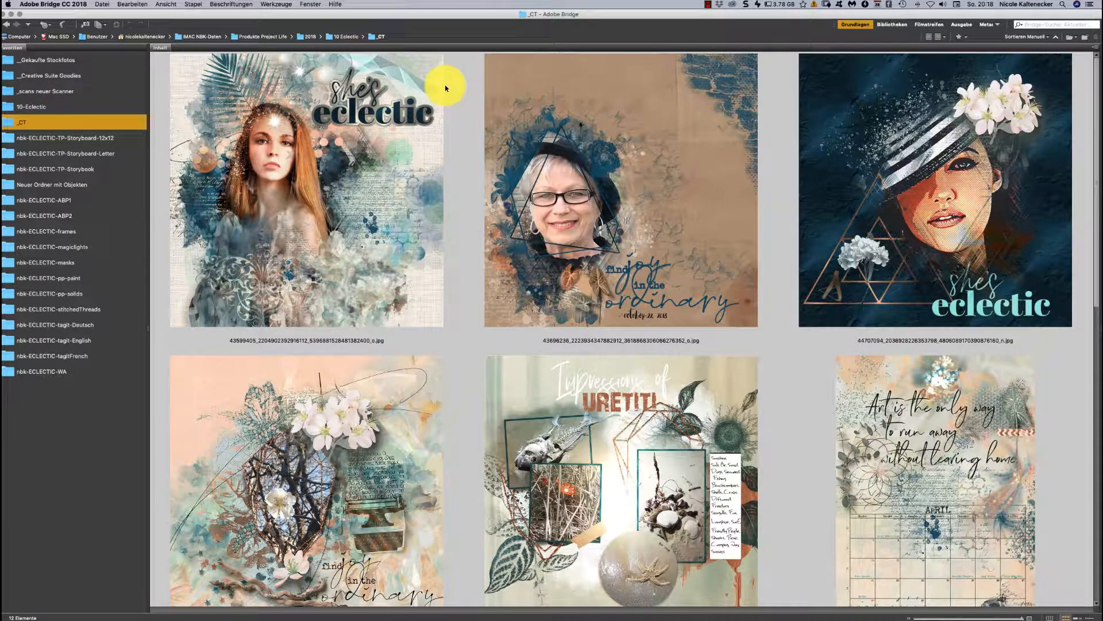
pyautogui.press('super+Up')
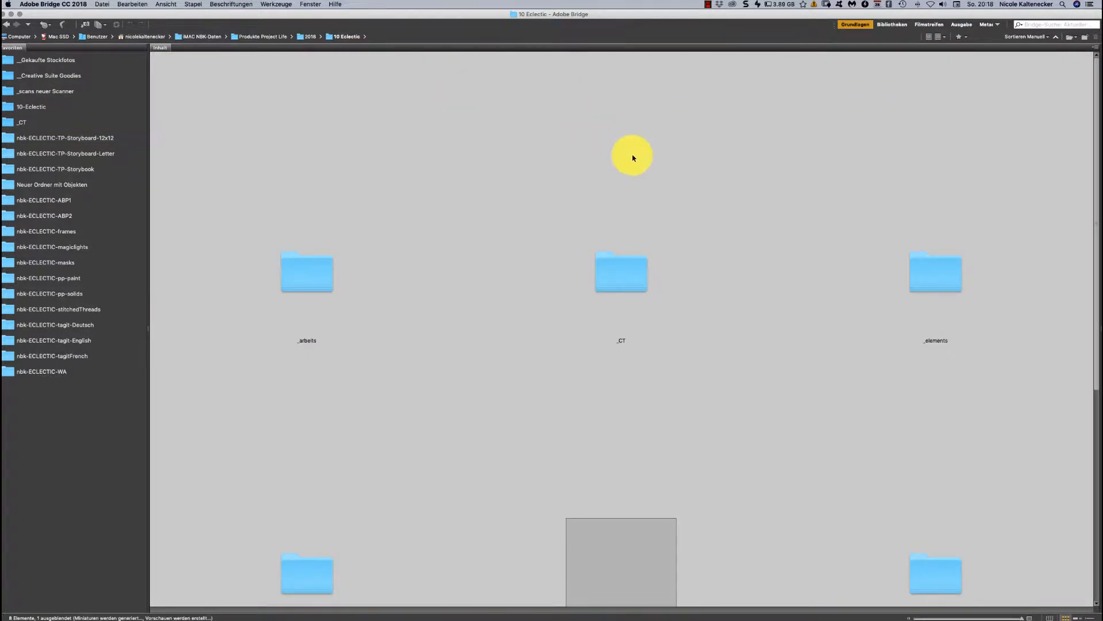
pyautogui.click(73, 67)
pyautogui.click(315, 288)
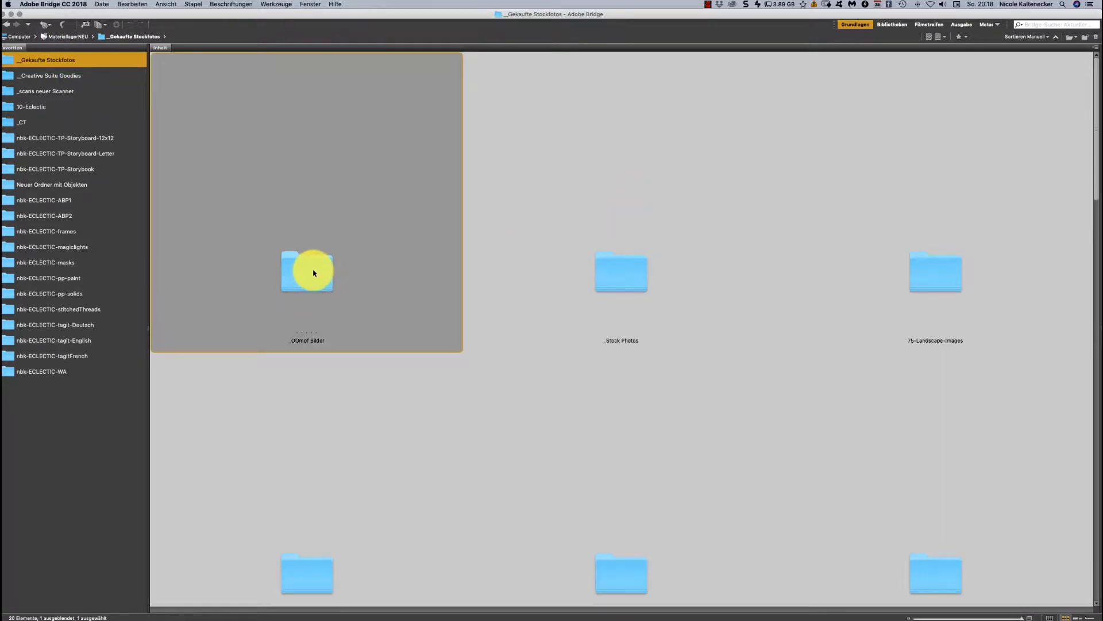
pyautogui.press('super+Down')
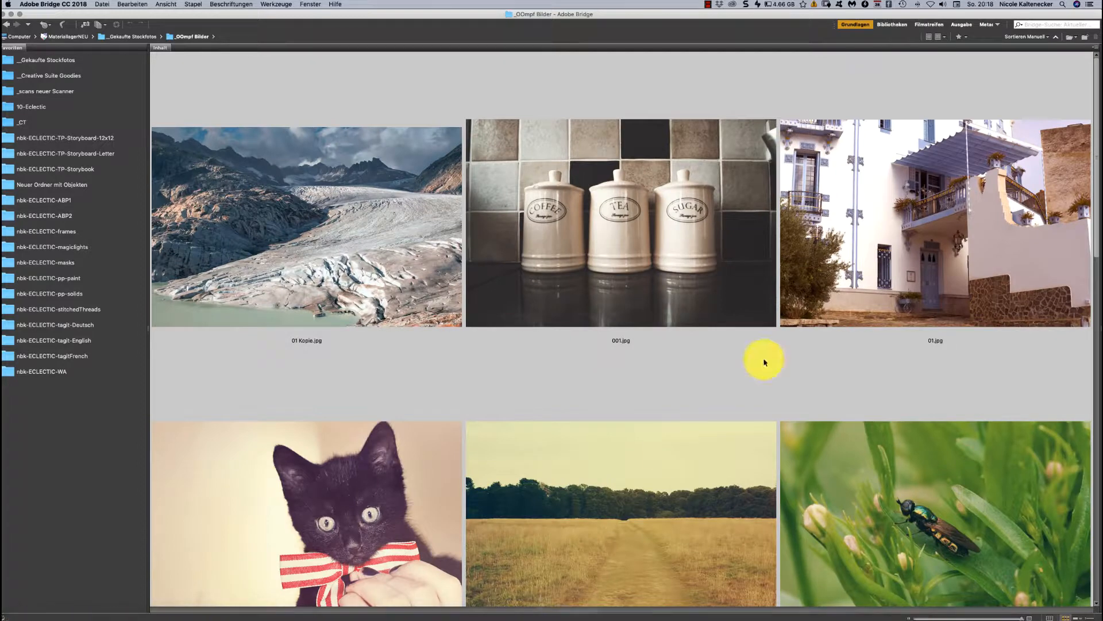
# Look through the _OOmpf Bilder stock photos, open 08.jpg in Photoshop for a brief view and close it again
pyautogui.click(1090, 125)
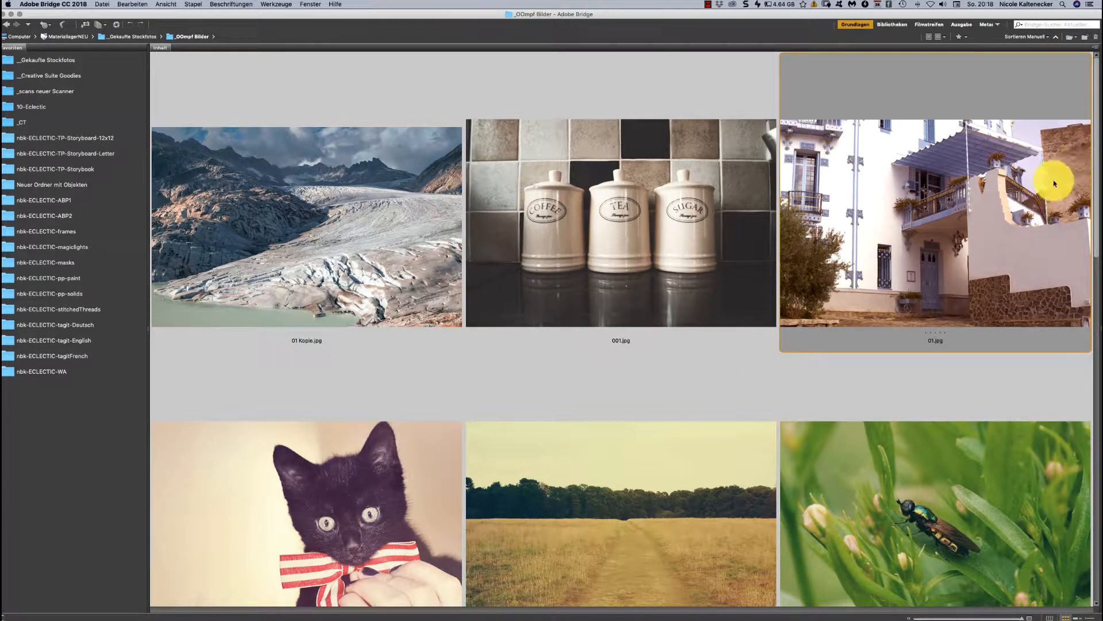
pyautogui.scroll(-10, 1083, 136)
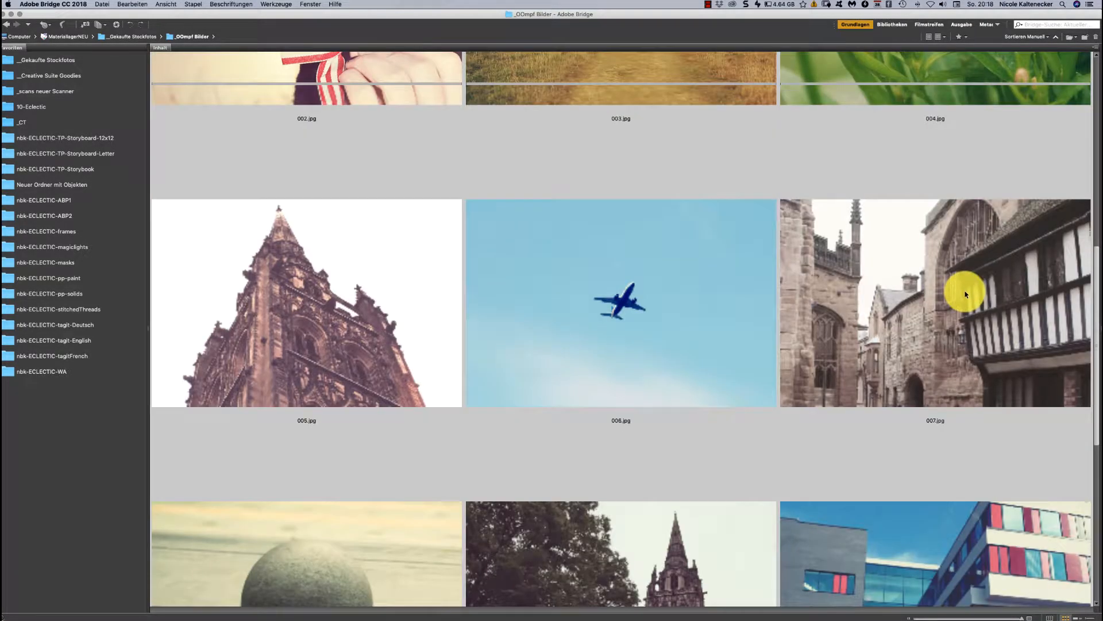
pyautogui.scroll(-15, 951, 313)
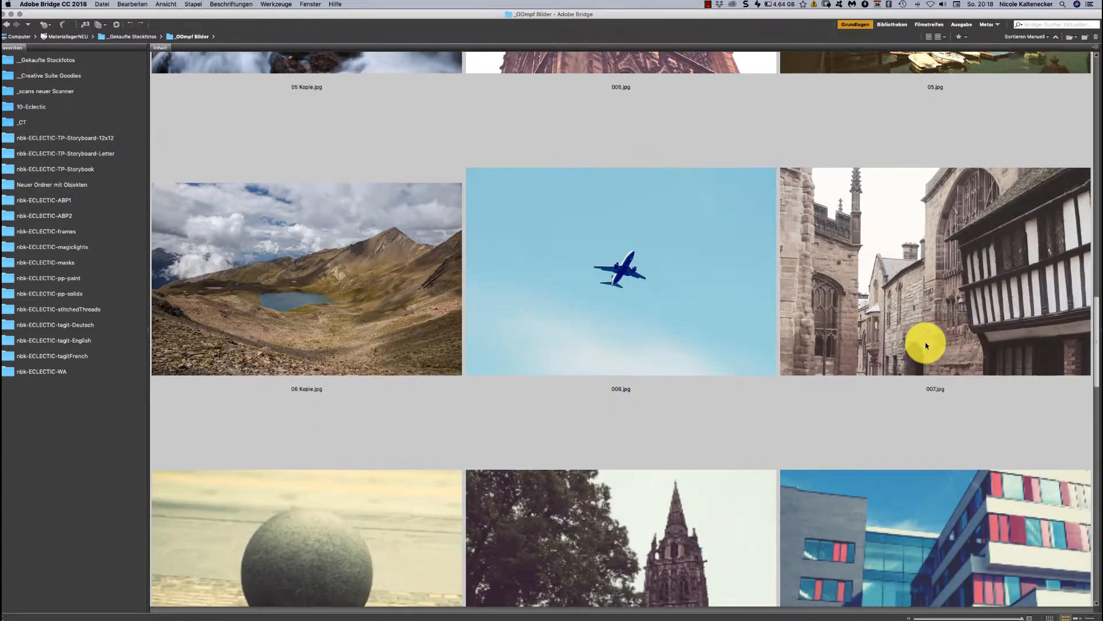
pyautogui.scroll(-5, 895, 387)
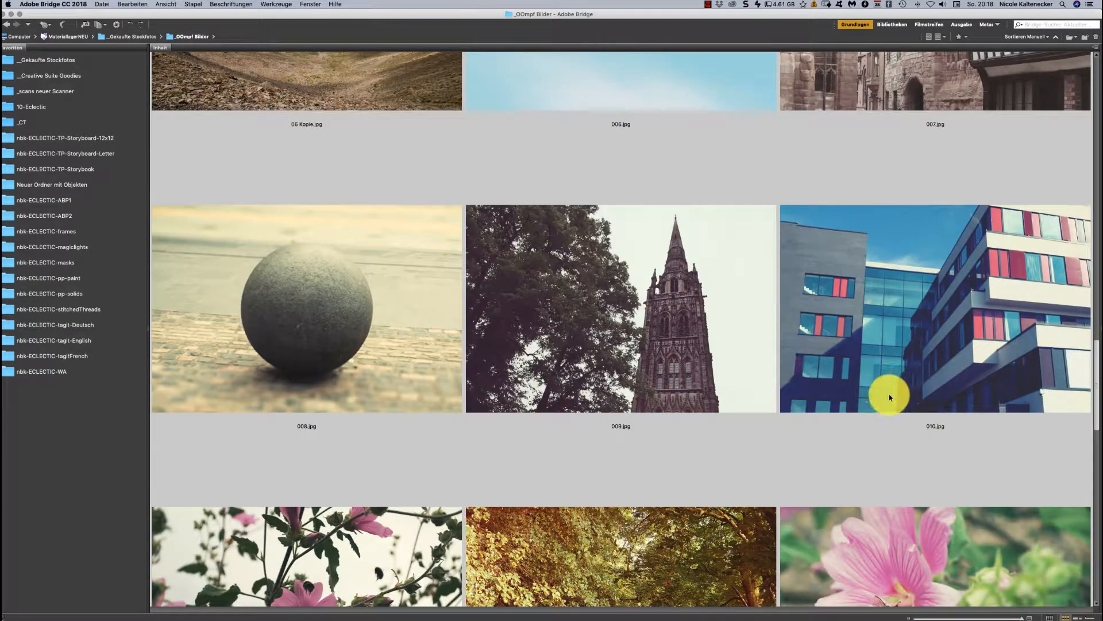
pyautogui.scroll(-10, 889, 397)
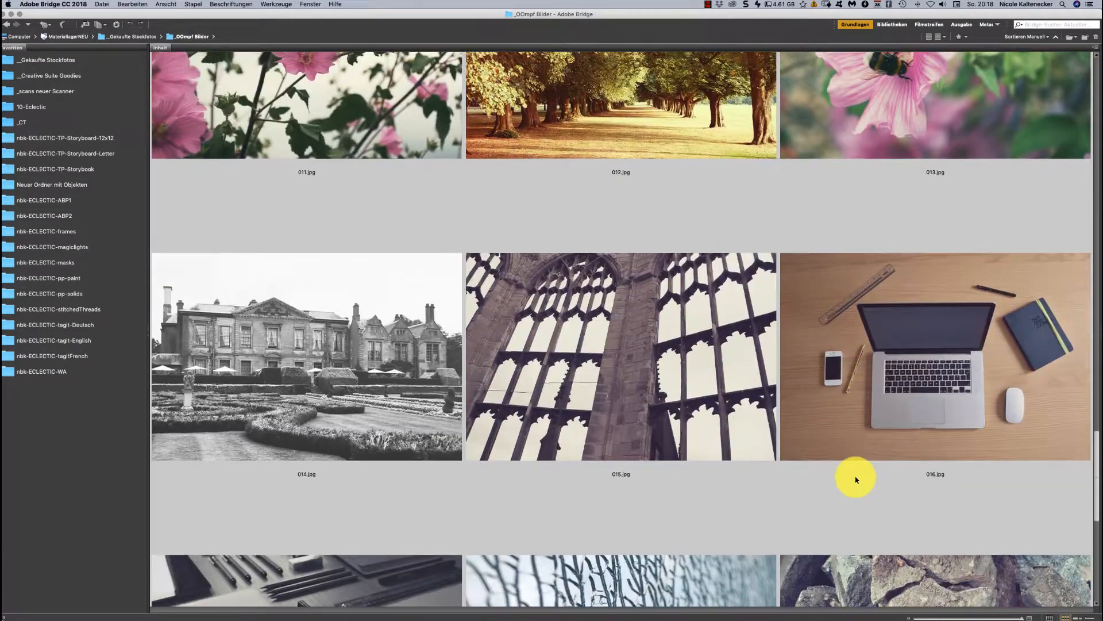
pyautogui.scroll(10, 357, 382)
pyautogui.click(370, 371)
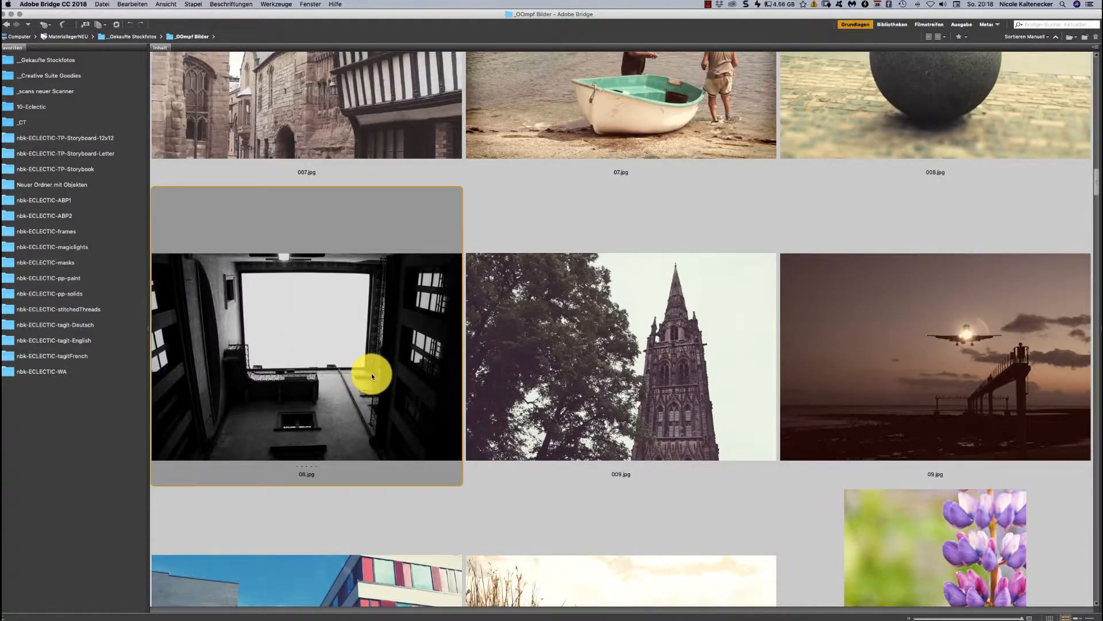
pyautogui.doubleClick(371, 374)
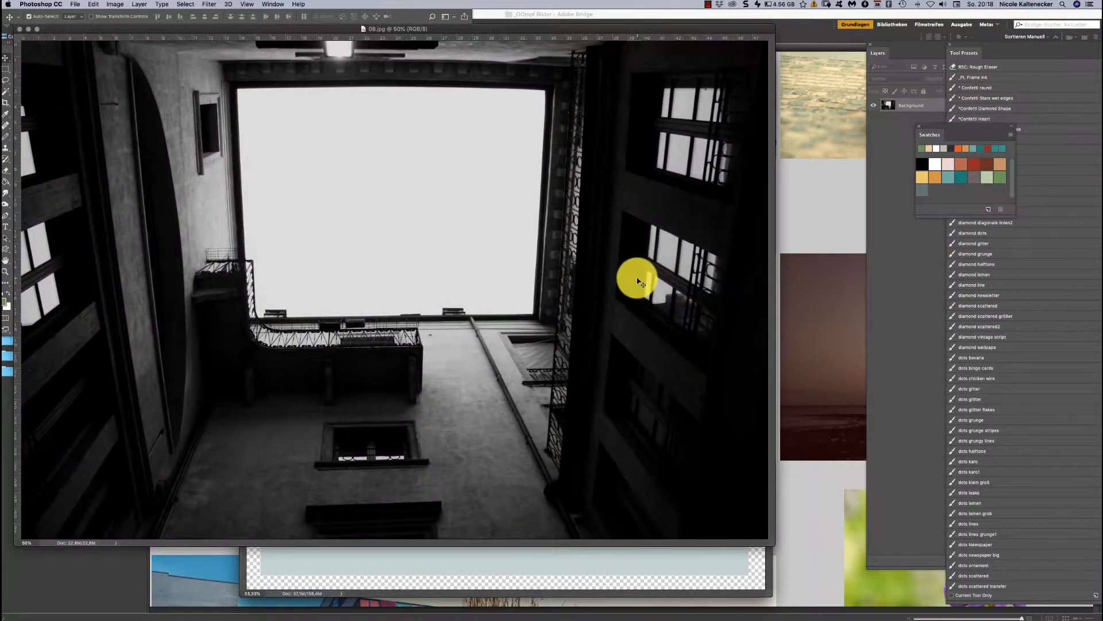
pyautogui.press('super+w')
# Return to the stock photos in Bridge and open 014.jpg, the black-and-white manor house with gardens, in Photoshop
pyautogui.click(809, 251)
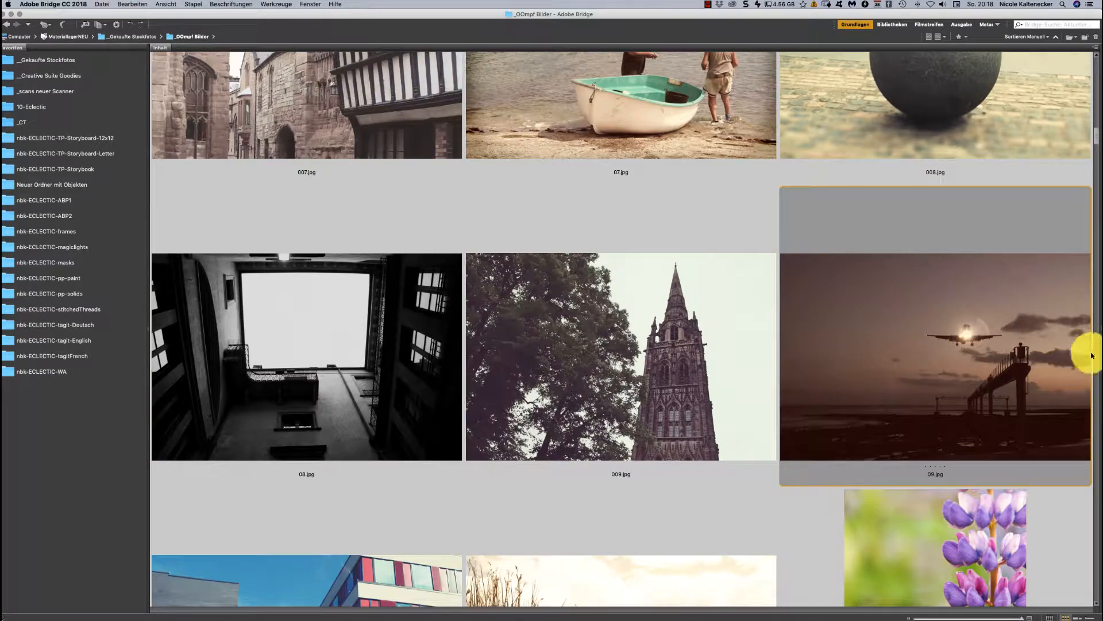
pyautogui.scroll(-20, 1098, 127)
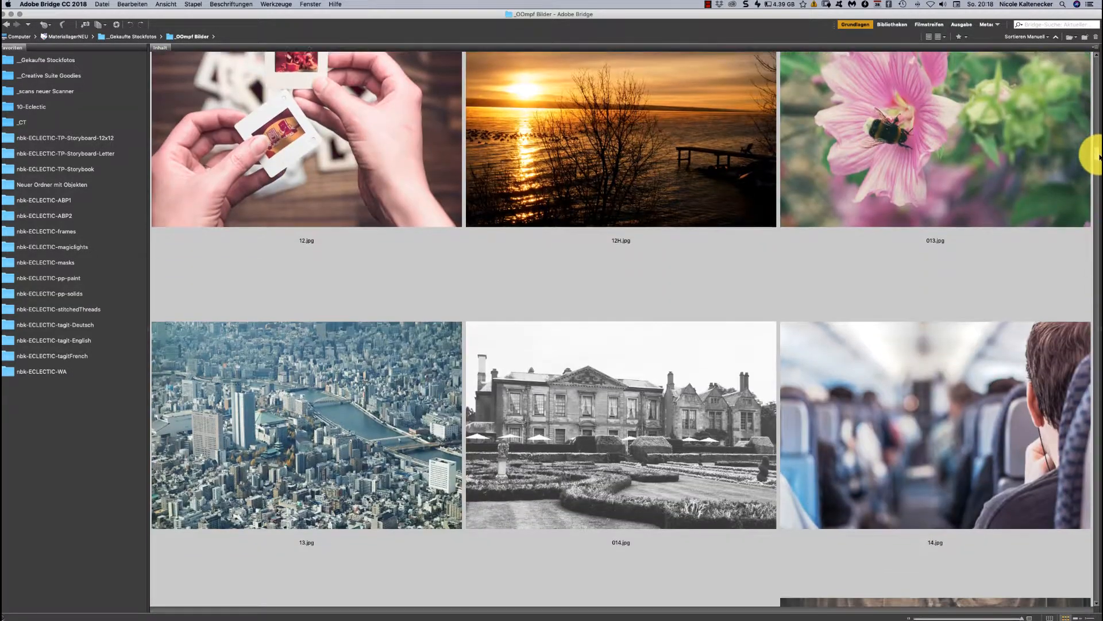
pyautogui.scroll(-3, 1099, 155)
pyautogui.click(669, 314)
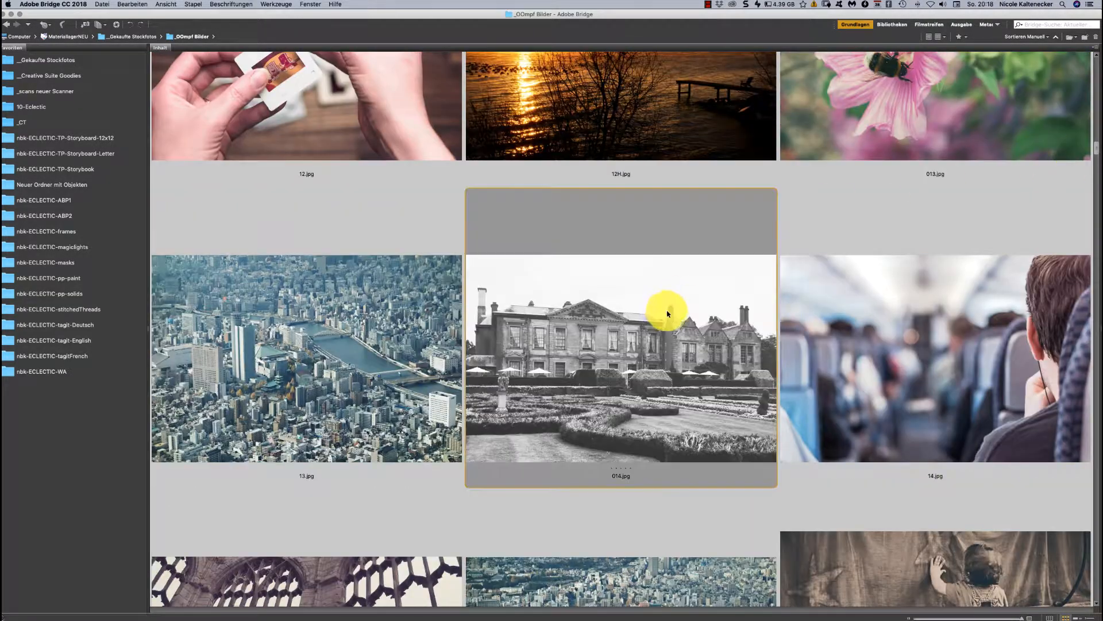
pyautogui.doubleClick(689, 317)
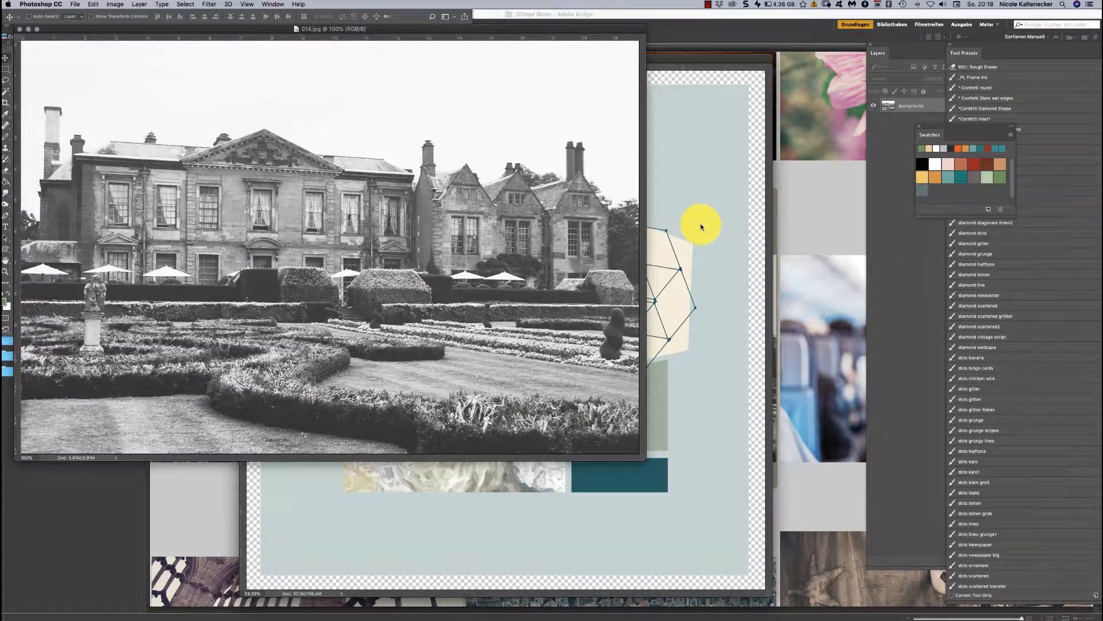
# Close 014.jpg and paste the copied manor house photo into the storyboard directly above the mask #7 background layer
pyautogui.press('super+w')
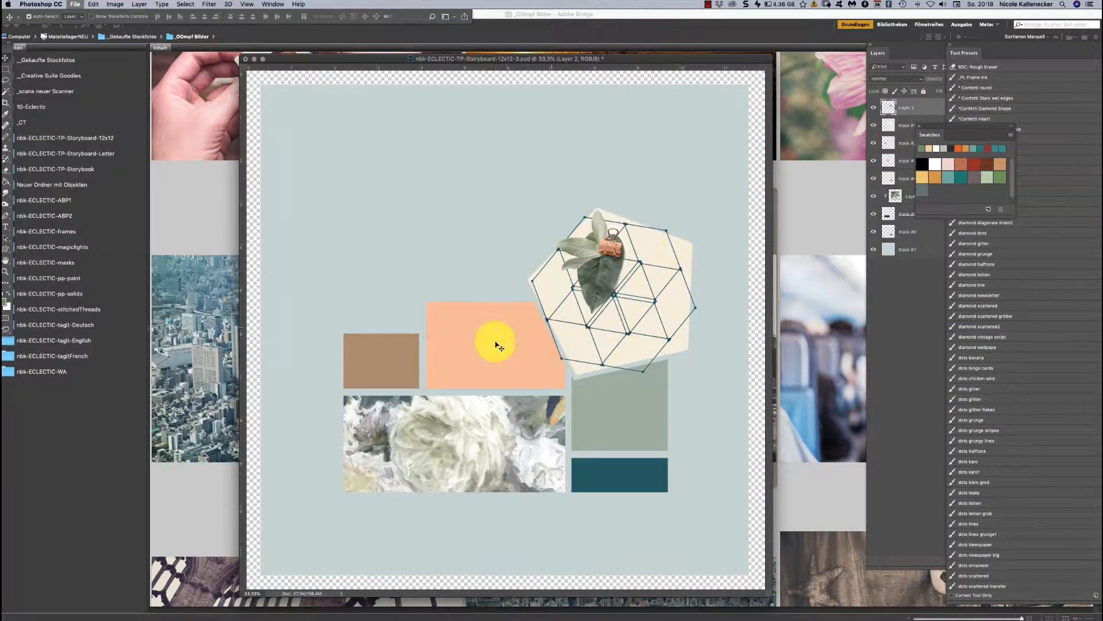
pyautogui.click(477, 205)
pyautogui.press('super+v')
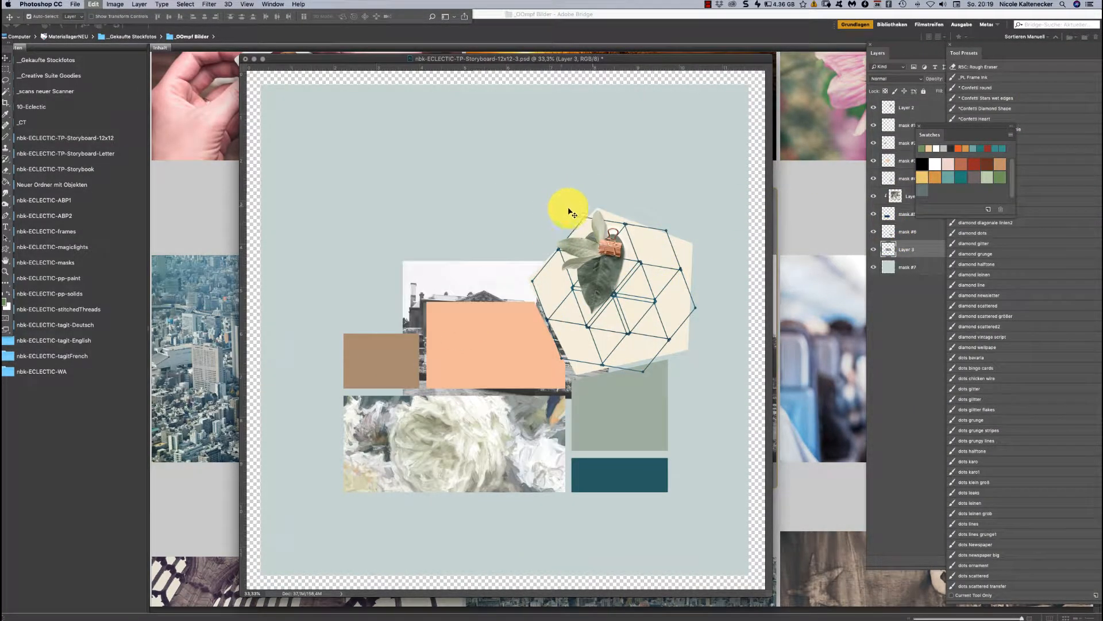
# Enlarge the manor house photo to cover the whole storyboard background and clip it to the mask #7 layer
pyautogui.press('super+t')
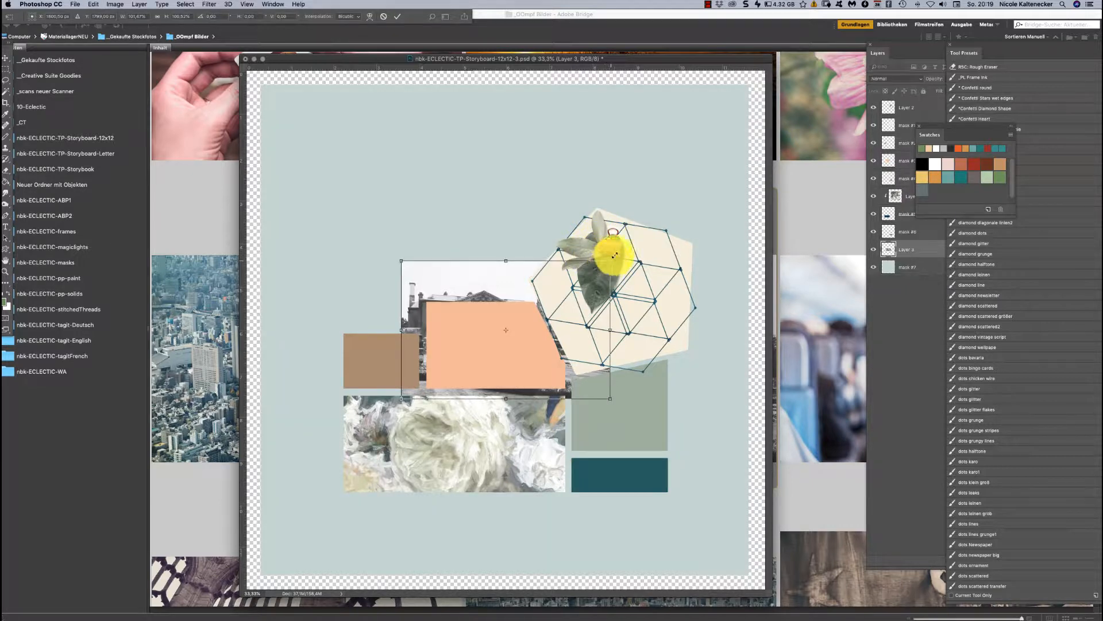
pyautogui.moveTo(615, 254); pyautogui.dragTo(851, 17)
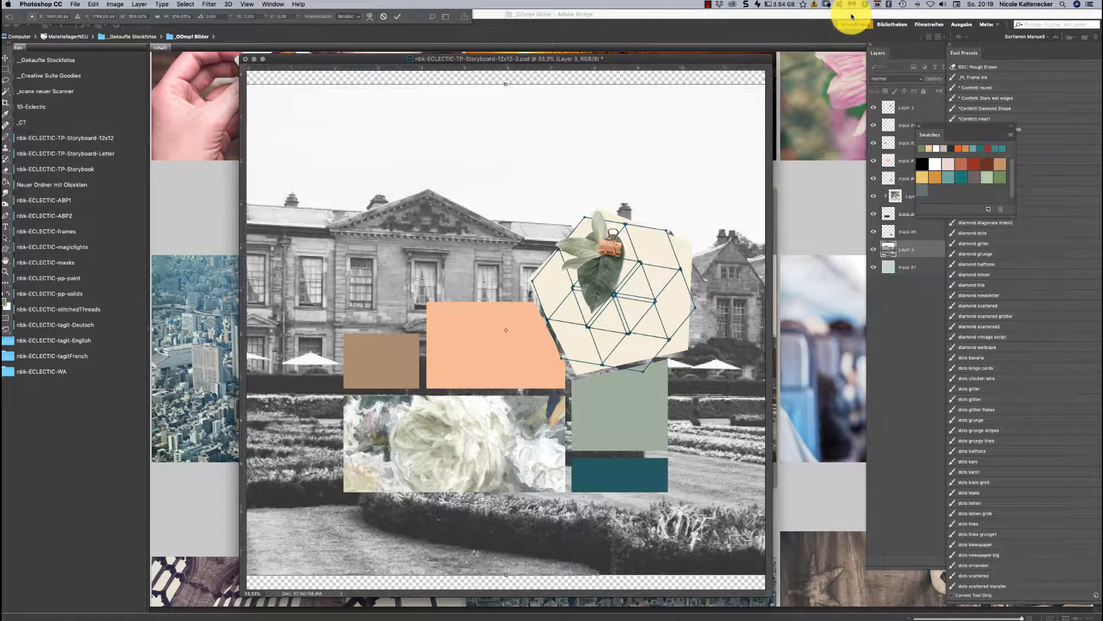
pyautogui.press('Return')
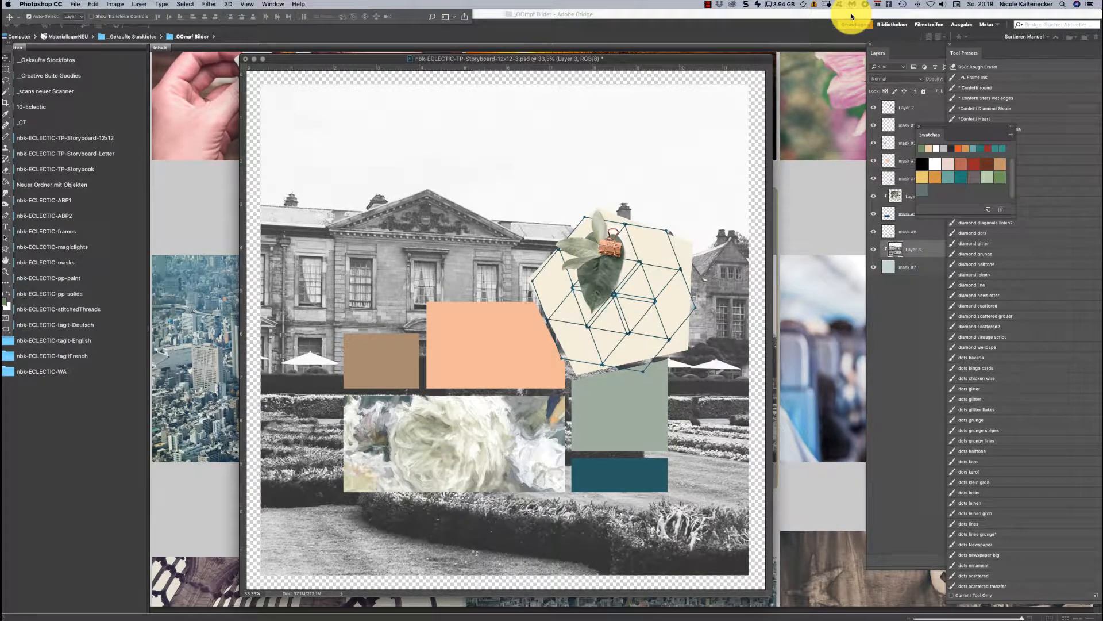
pyautogui.keyDown('super'); pyautogui.click(914, 245); pyautogui.keyUp('super')
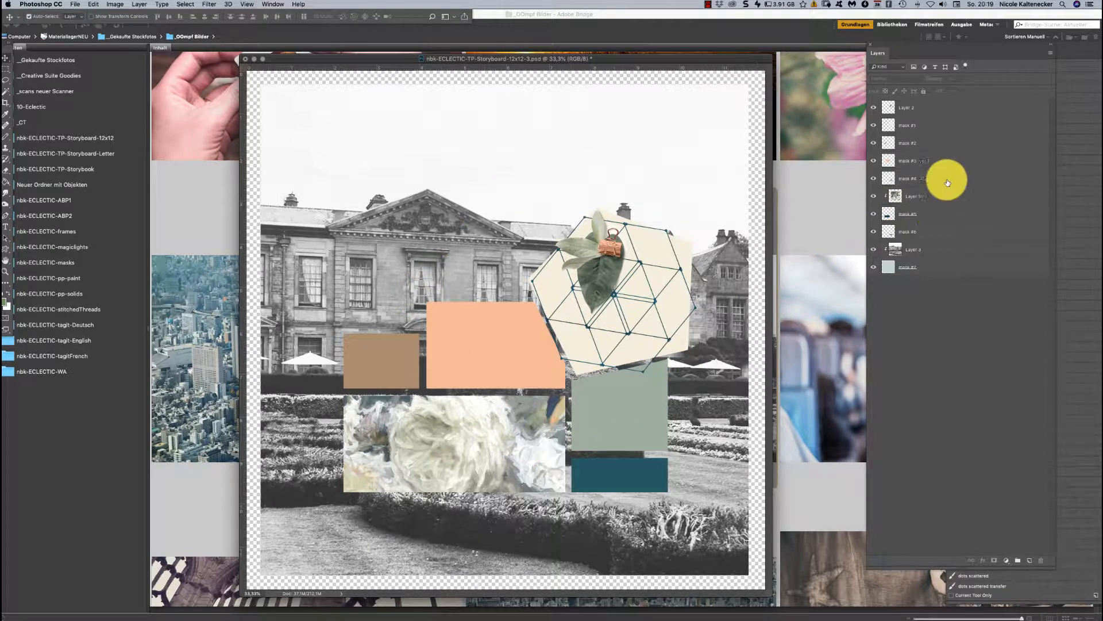
pyautogui.click(941, 248)
pyautogui.keyDown('shift'); pyautogui.click(948, 108); pyautogui.keyUp('shift')
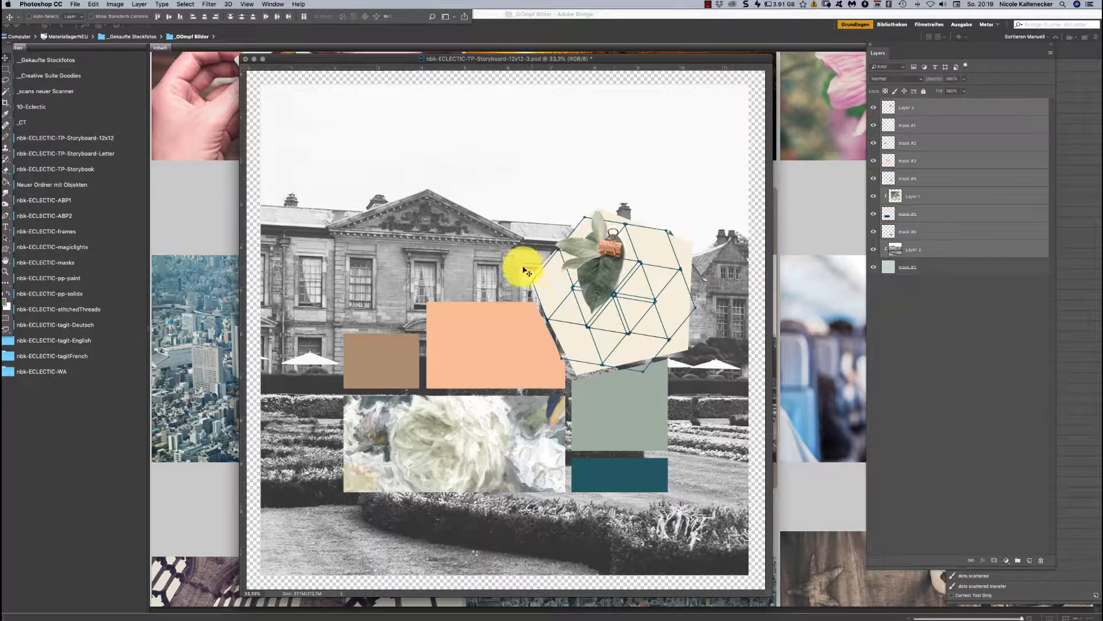
pyautogui.press('super+t')
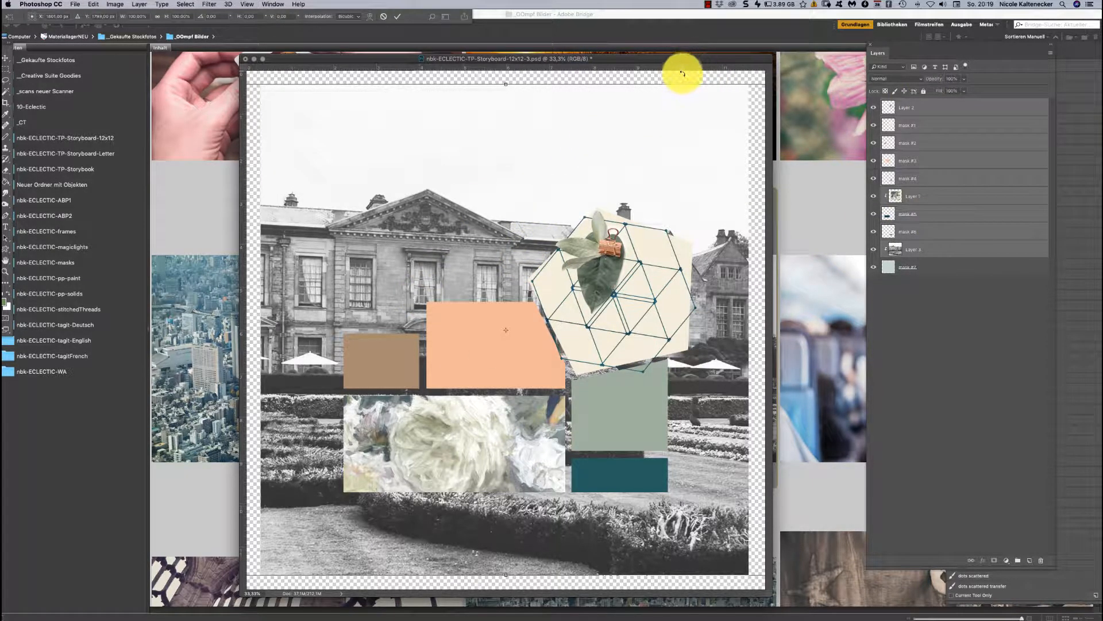
pyautogui.moveTo(683, 78); pyautogui.dragTo(583, 113)
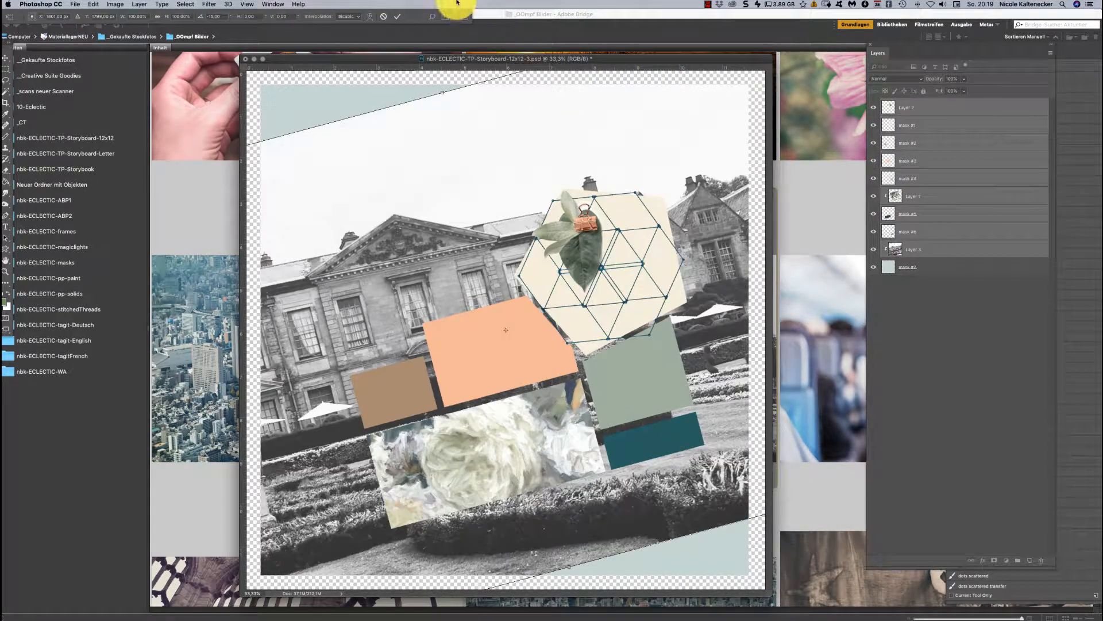
pyautogui.click(387, 17)
# Rotate all layers from mask #6 up to Layer 2 by -90° and move the group to the storyboard's upper right
pyautogui.click(942, 231)
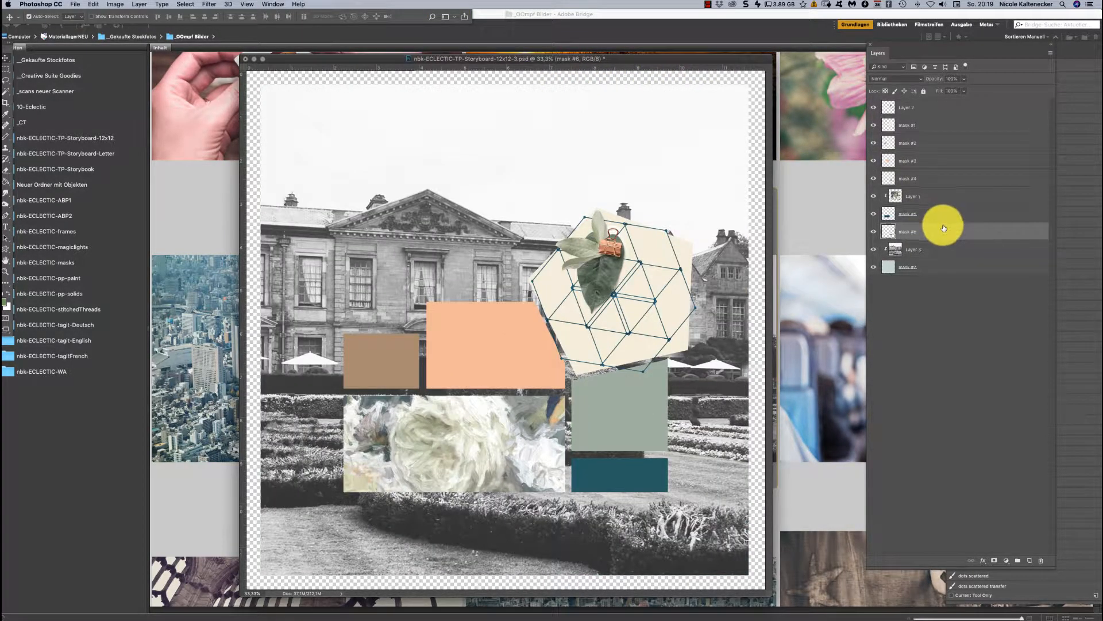
pyautogui.keyDown('shift'); pyautogui.click(917, 108); pyautogui.keyUp('shift')
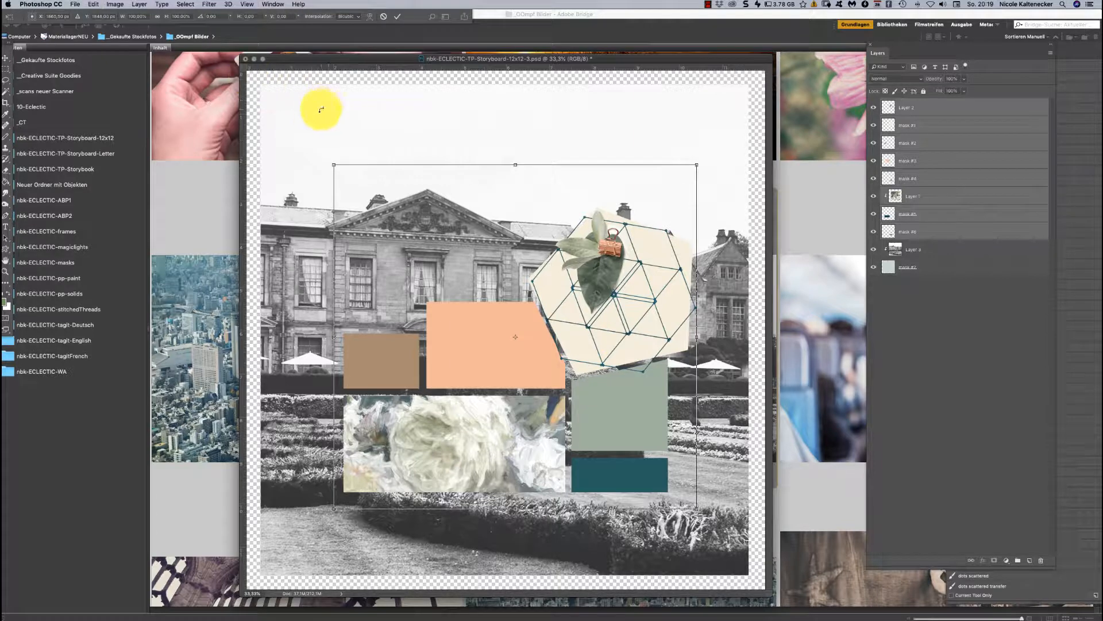
pyautogui.moveTo(321, 109); pyautogui.dragTo(382, 436)
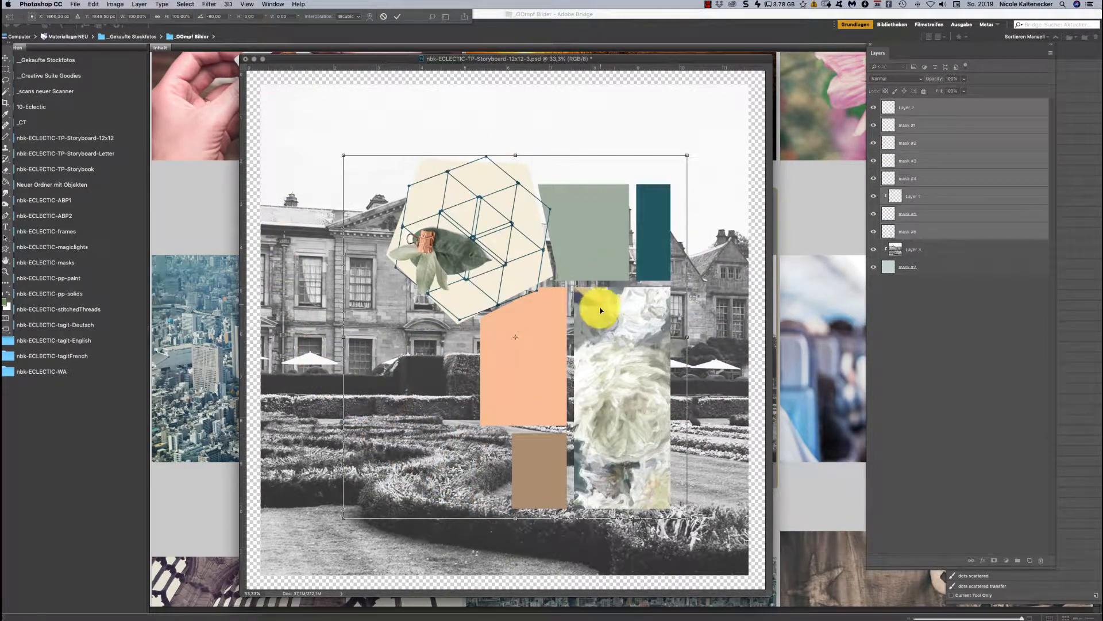
pyautogui.moveTo(600, 311); pyautogui.dragTo(670, 270)
pyautogui.press('Return')
# Shift the manor house photo horizontally to the left within its background mask
pyautogui.click(446, 311)
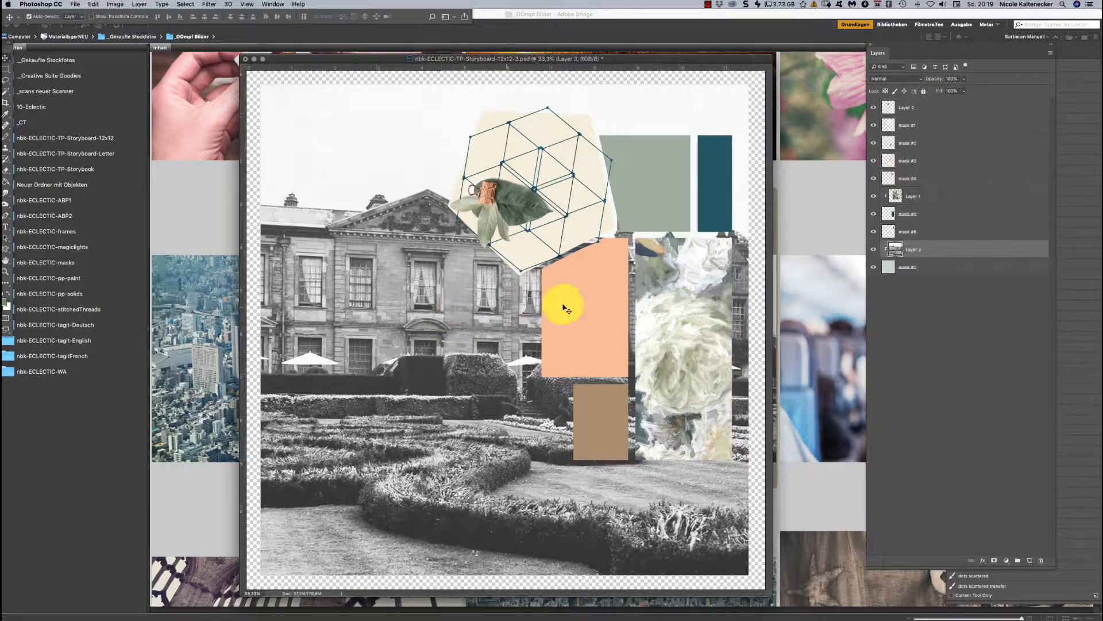
pyautogui.press('super+t')
pyautogui.moveTo(433, 386); pyautogui.dragTo(379, 387)
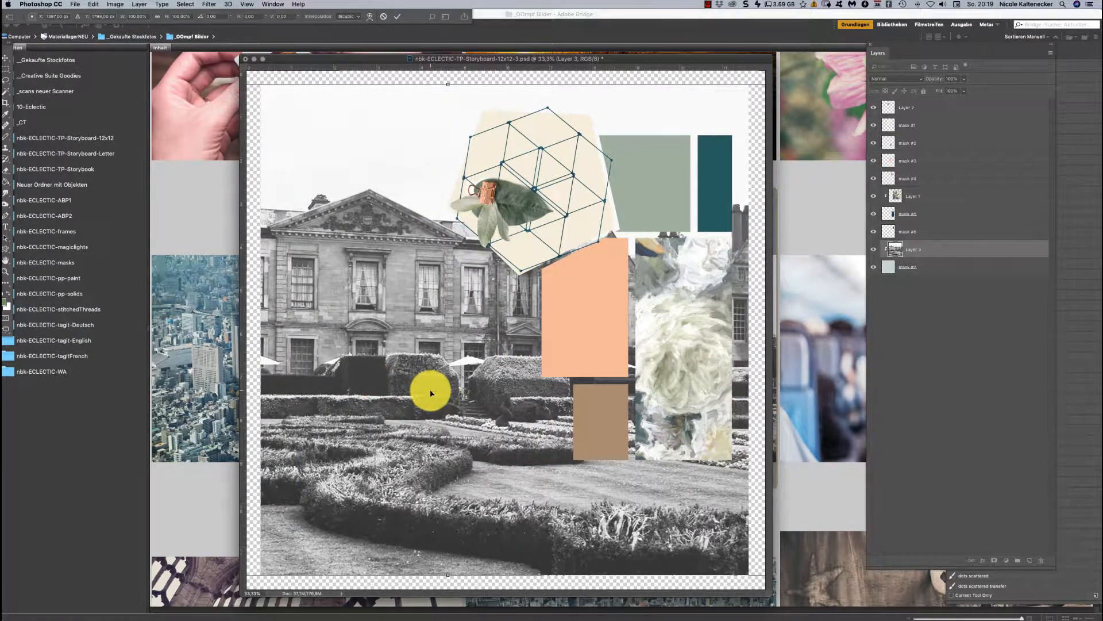
pyautogui.press('Return')
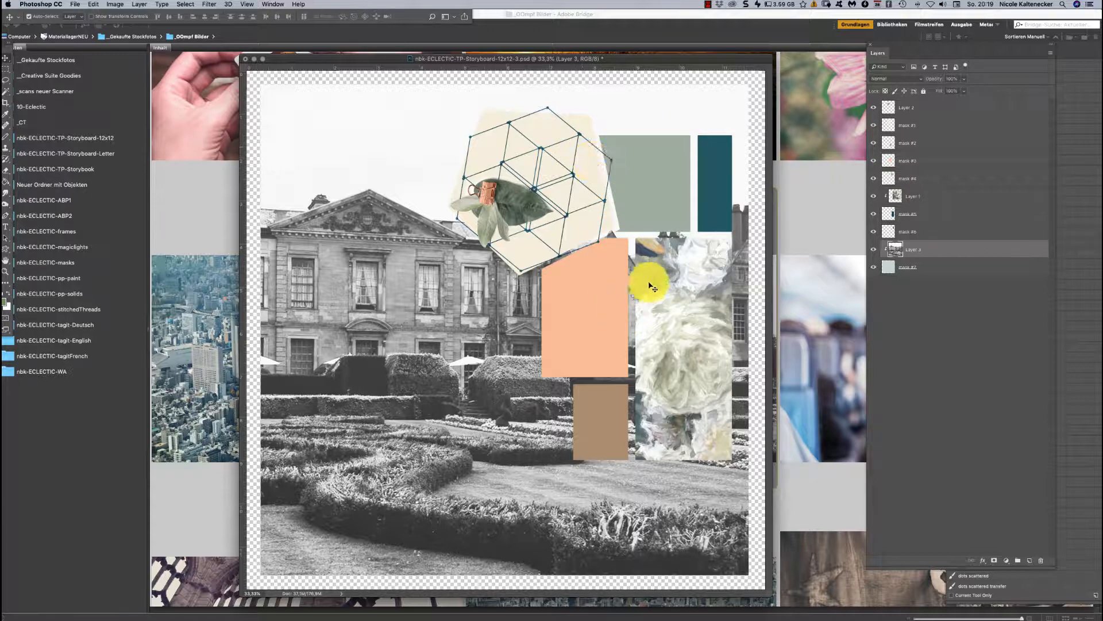
# Rotate the clipped floral paper by 90° and reposition it so its dark blossoms fill the upper part of the tall mask
pyautogui.click(717, 289)
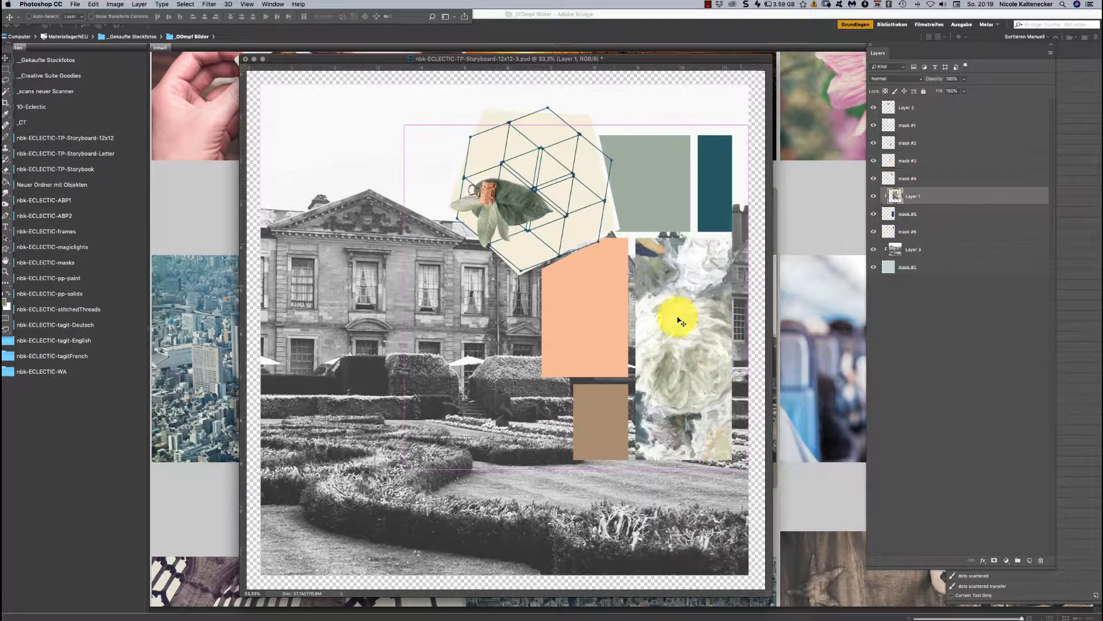
pyautogui.hotkey('ctrl', 't')
pyautogui.moveTo(296, 165); pyautogui.dragTo(722, 128)
pyautogui.moveTo(697, 308); pyautogui.dragTo(706, 360)
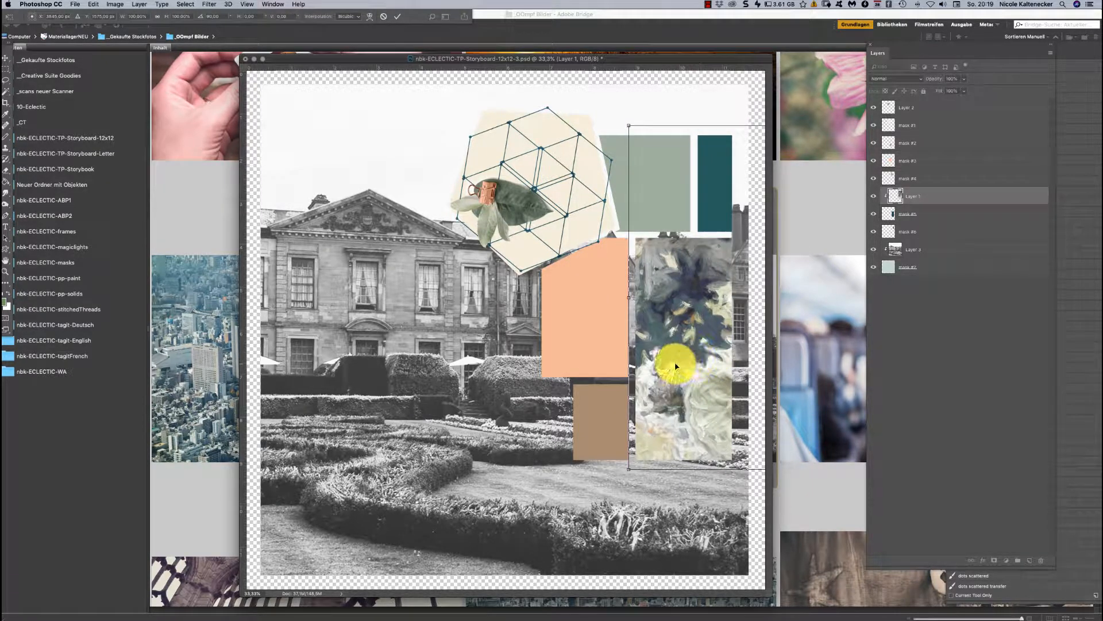
pyautogui.press('Return')
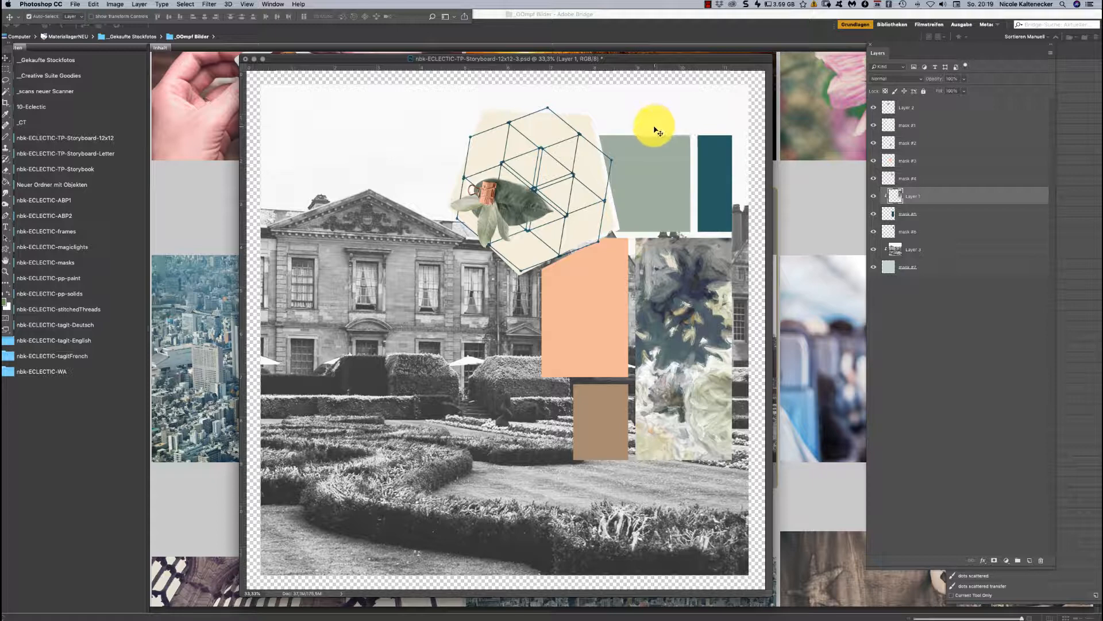
# Switch to Bridge and open the painterly texture nbk-ECLECTIC-ABP1-artsybit10.png from the nbk-ECLECTIC-ABP1 folder in Photoshop
pyautogui.moveTo(715, 63); pyautogui.dragTo(733, 61)
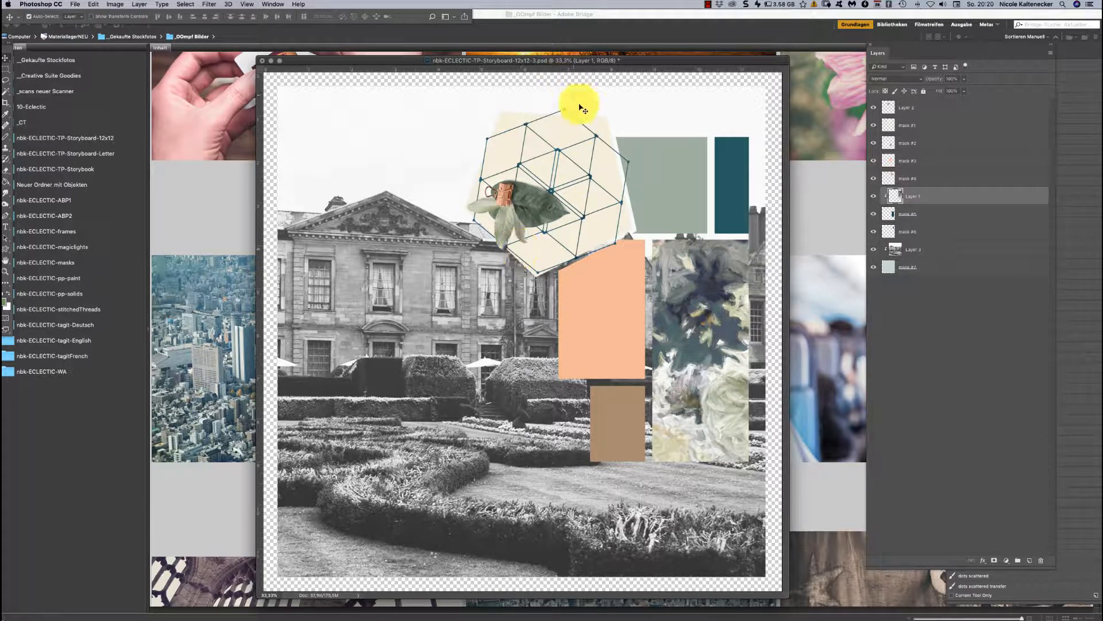
pyautogui.moveTo(712, 68); pyautogui.dragTo(718, 67)
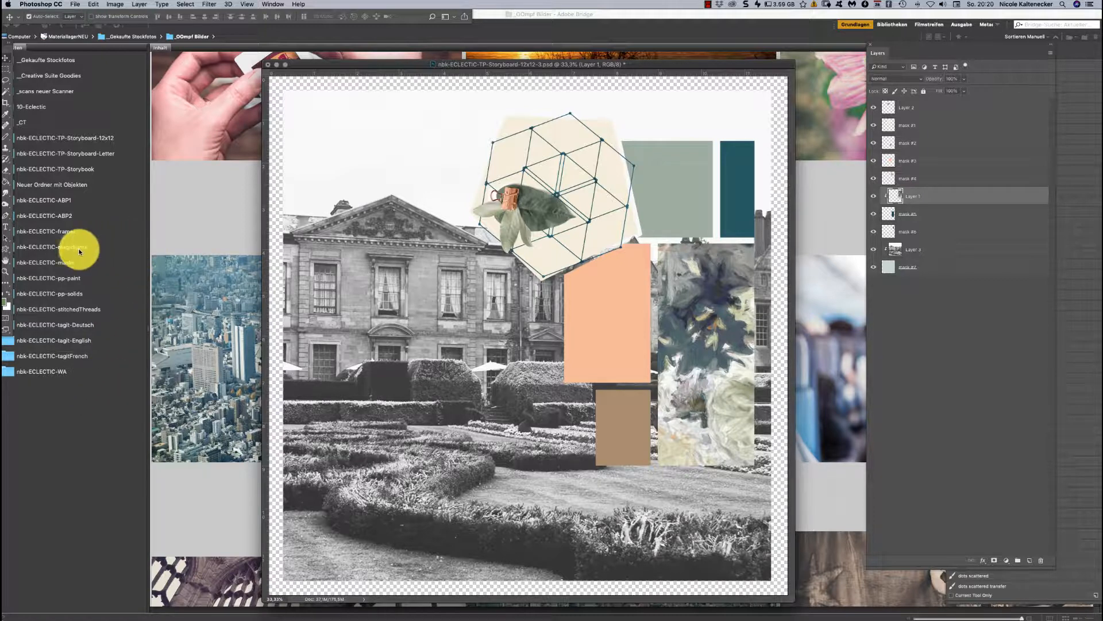
pyautogui.click(86, 153)
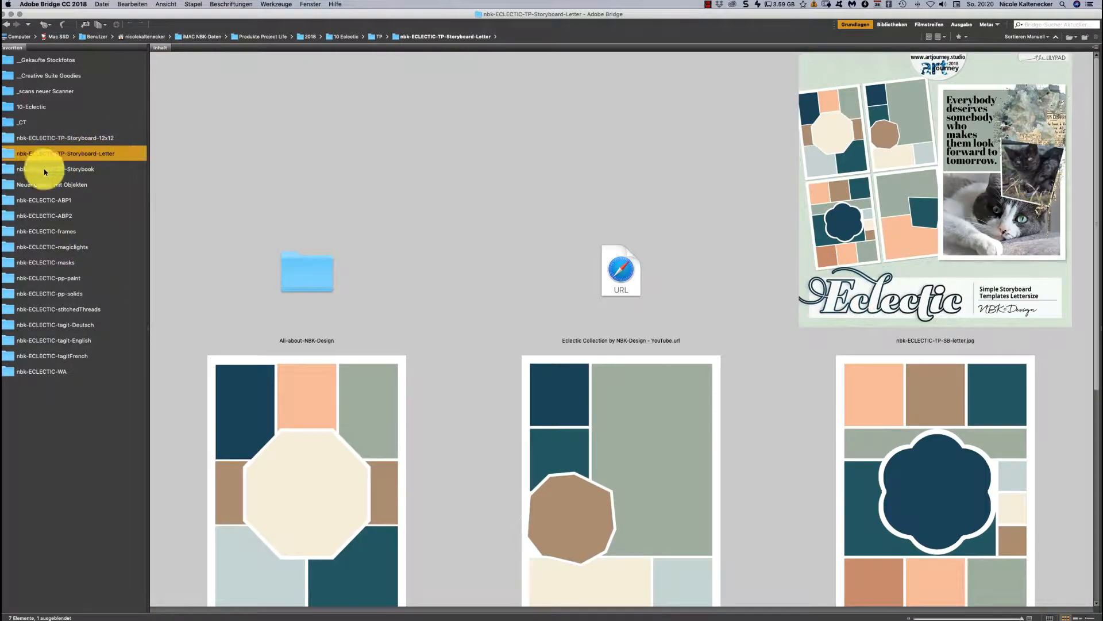
pyautogui.click(92, 199)
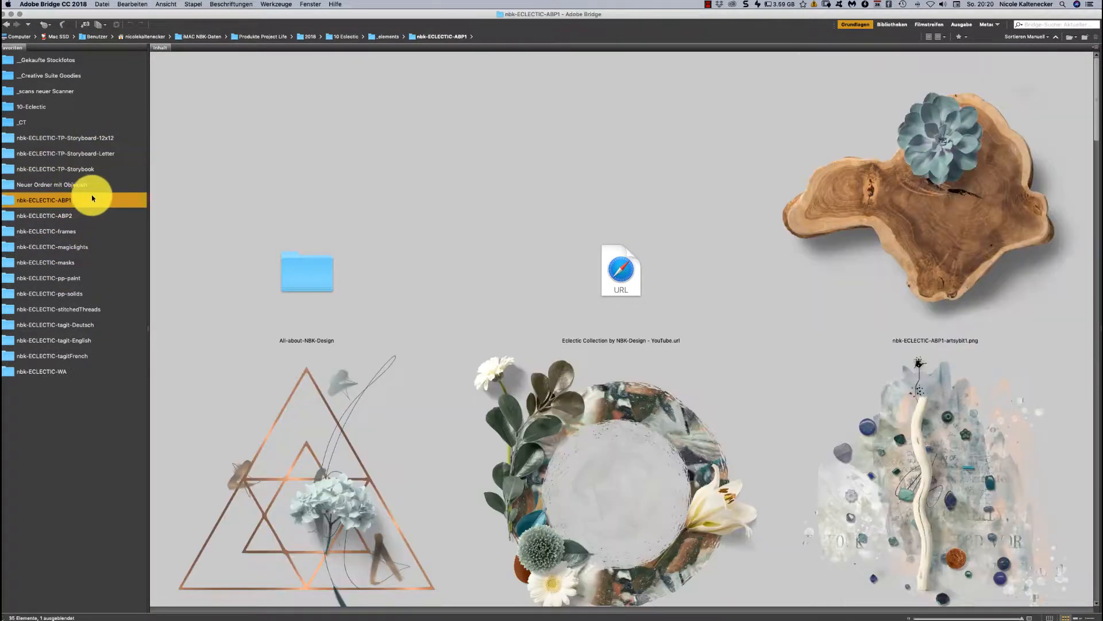
pyautogui.scroll(-10, 1012, 244)
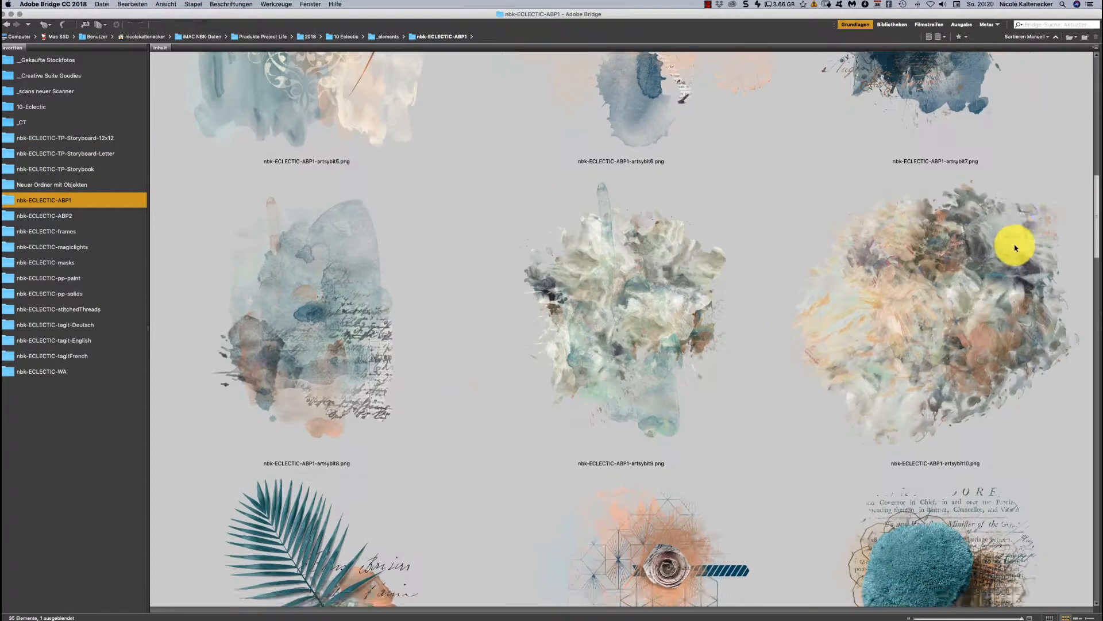
pyautogui.scroll(1, 1009, 239)
pyautogui.doubleClick(992, 254)
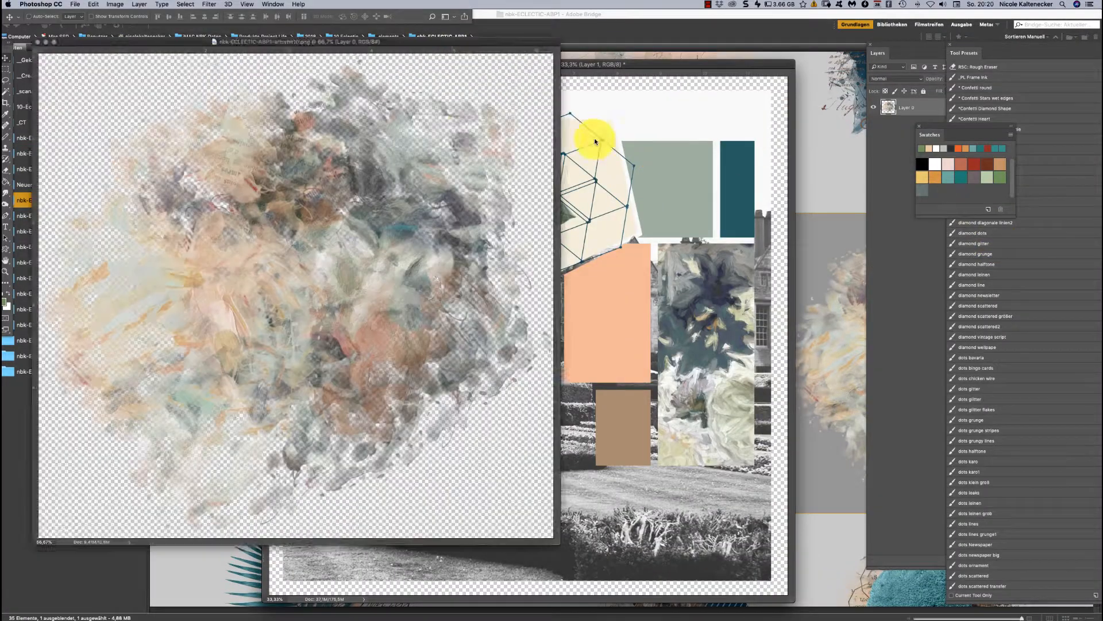
# Close the texture file, paste the copied texture into the storyboard and place it over the cream hexagon
pyautogui.press('super+w')
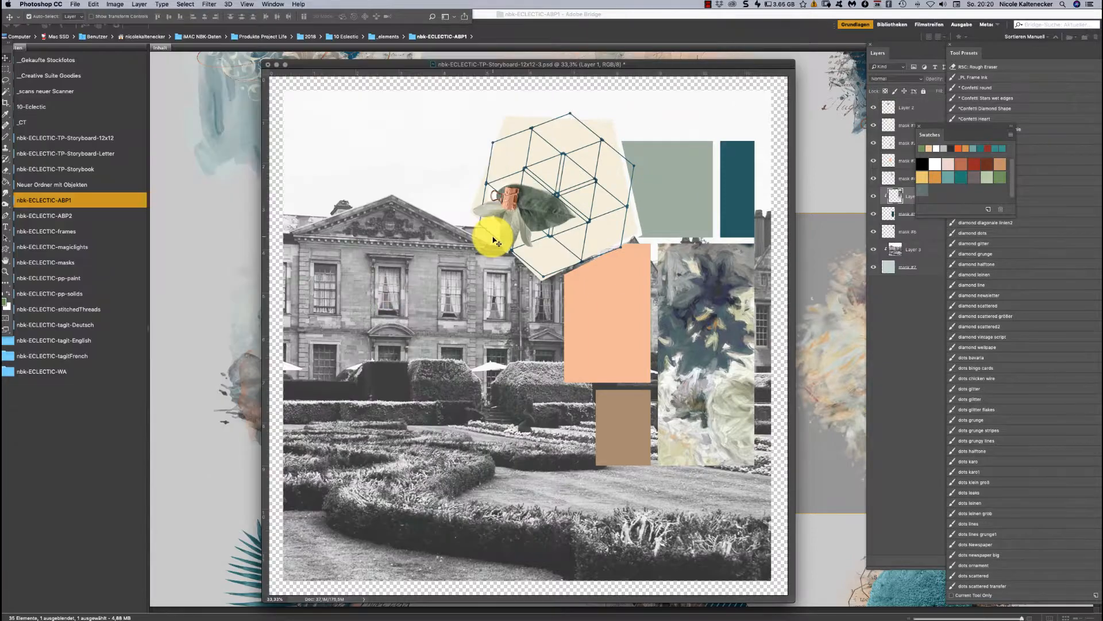
pyautogui.press('super+v')
pyautogui.moveTo(517, 337)
pyautogui.mouseDown()
pyautogui.moveTo(640, 406)
pyautogui.moveTo(658, 374)
pyautogui.moveTo(638, 343)
pyautogui.moveTo(642, 222)
pyautogui.moveTo(561, 201)
pyautogui.mouseUp()
# Move the painterly texture layer directly above mask #1 and clip it to the hexagon
pyautogui.click(922, 188)
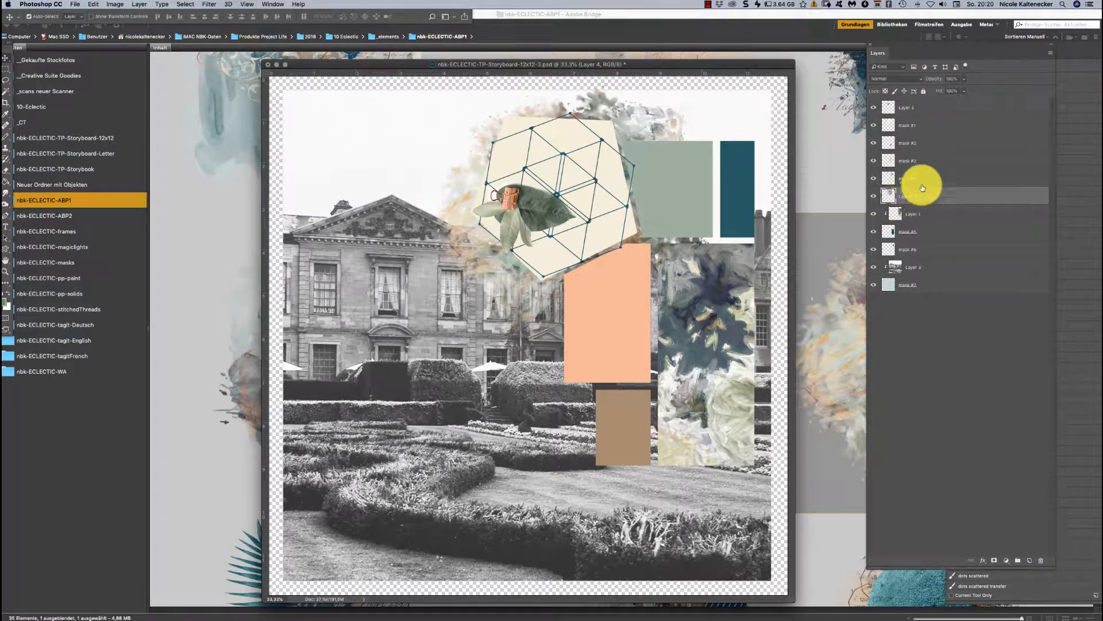
pyautogui.moveTo(919, 185)
pyautogui.mouseDown()
pyautogui.moveTo(916, 163)
pyautogui.moveTo(938, 315)
pyautogui.moveTo(948, 112)
pyautogui.mouseUp()
pyautogui.press('super+alt+g')
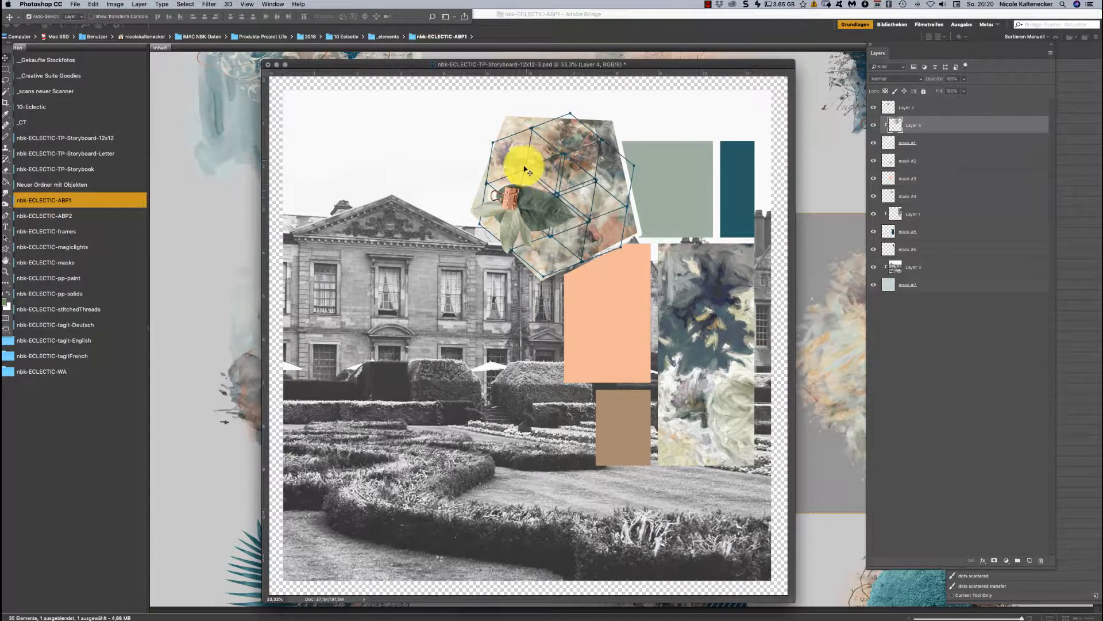
# Rotate the wire-and-leaf element clockwise until its leaves stand upright and realign it over the hexagon
pyautogui.click(520, 199)
pyautogui.press('super+t')
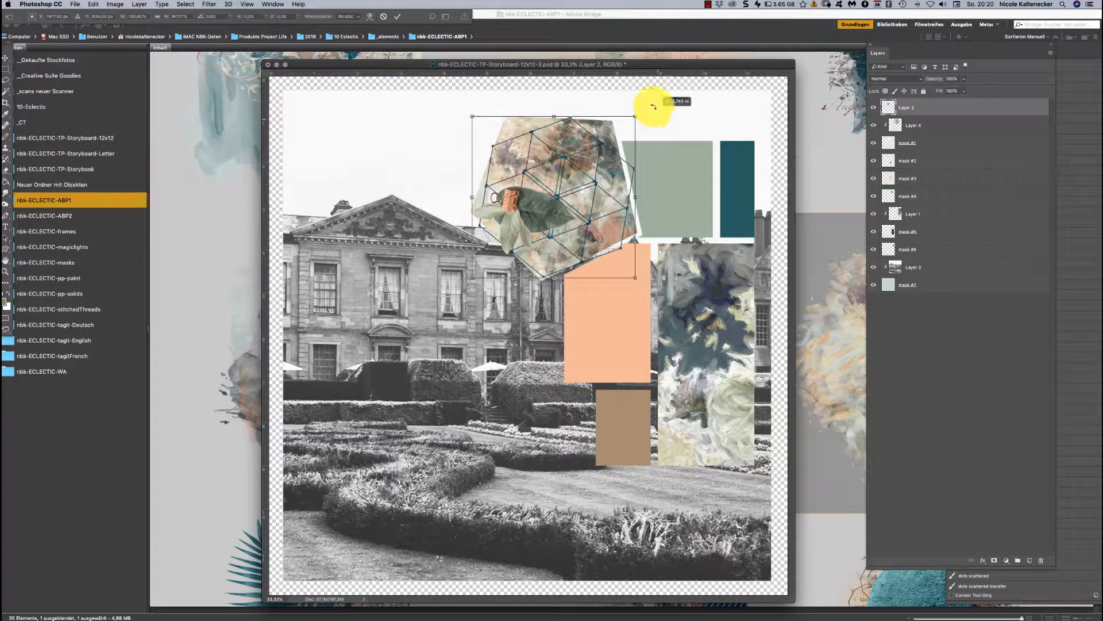
pyautogui.moveTo(655, 112); pyautogui.dragTo(596, 266)
pyautogui.moveTo(551, 157); pyautogui.dragTo(550, 153)
pyautogui.doubleClick(570, 136)
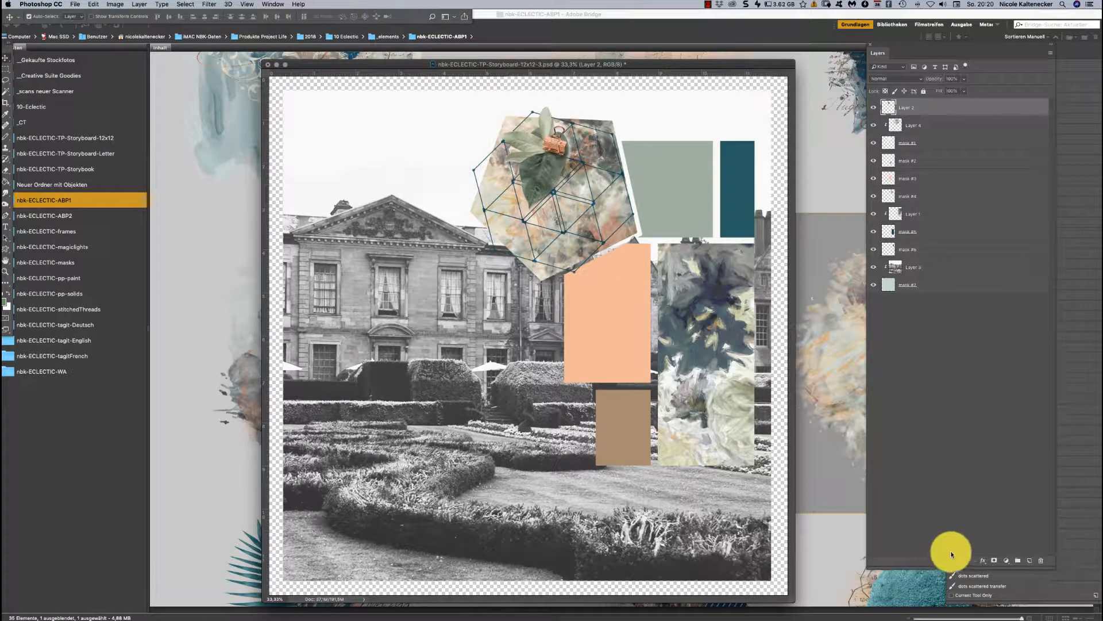
# Add a Multiply drop shadow to the wire-and-leaf element on Layer 2
pyautogui.click(983, 560)
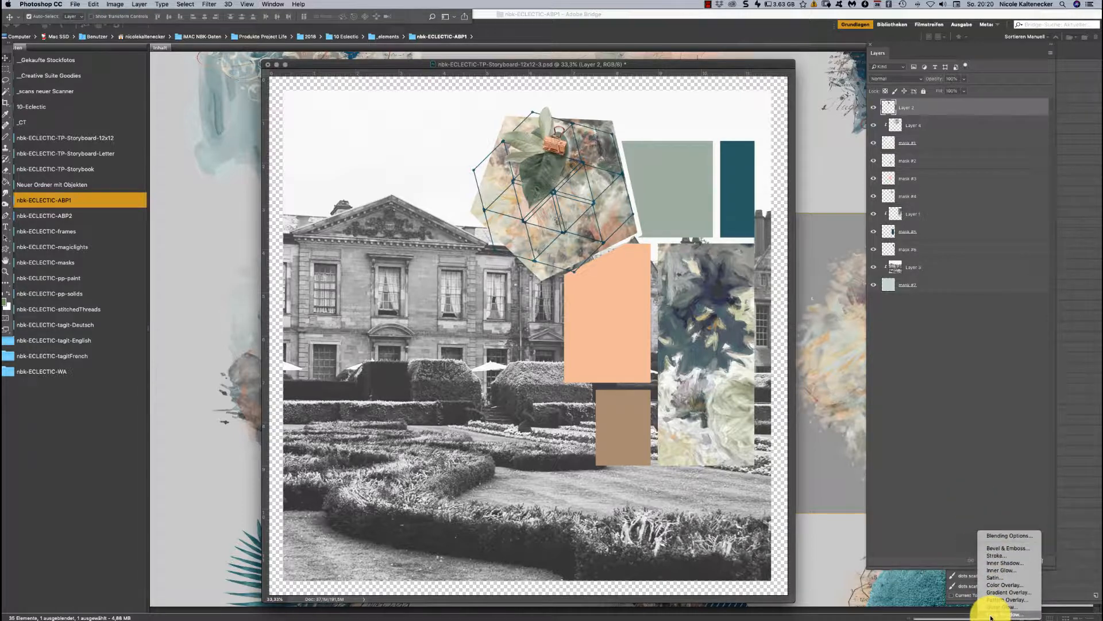
pyautogui.click(991, 615)
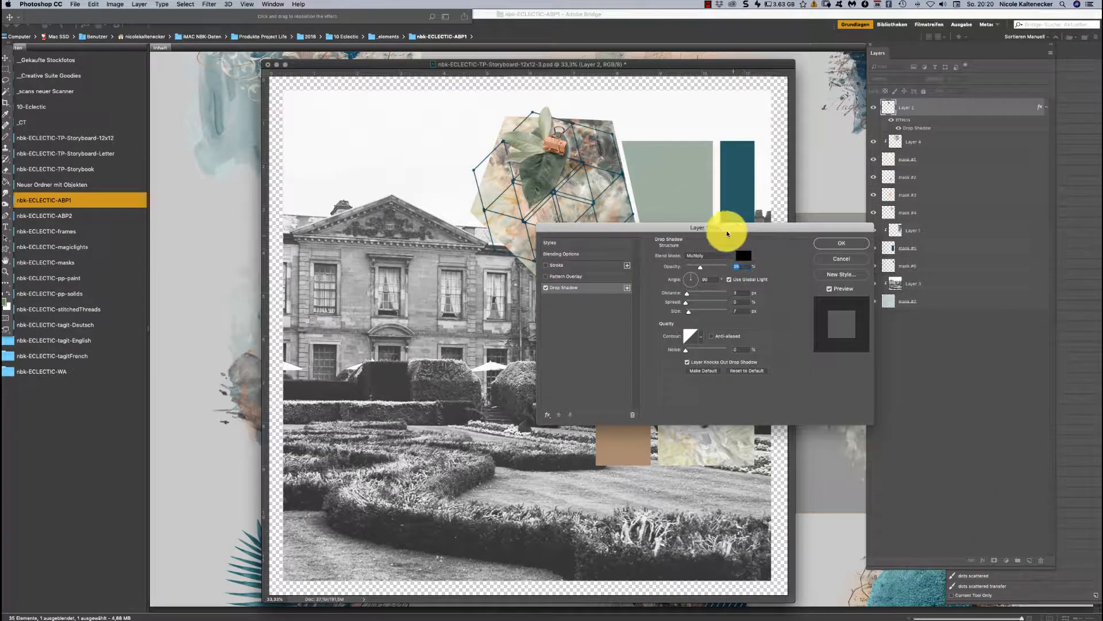
pyautogui.moveTo(700, 227); pyautogui.dragTo(755, 315)
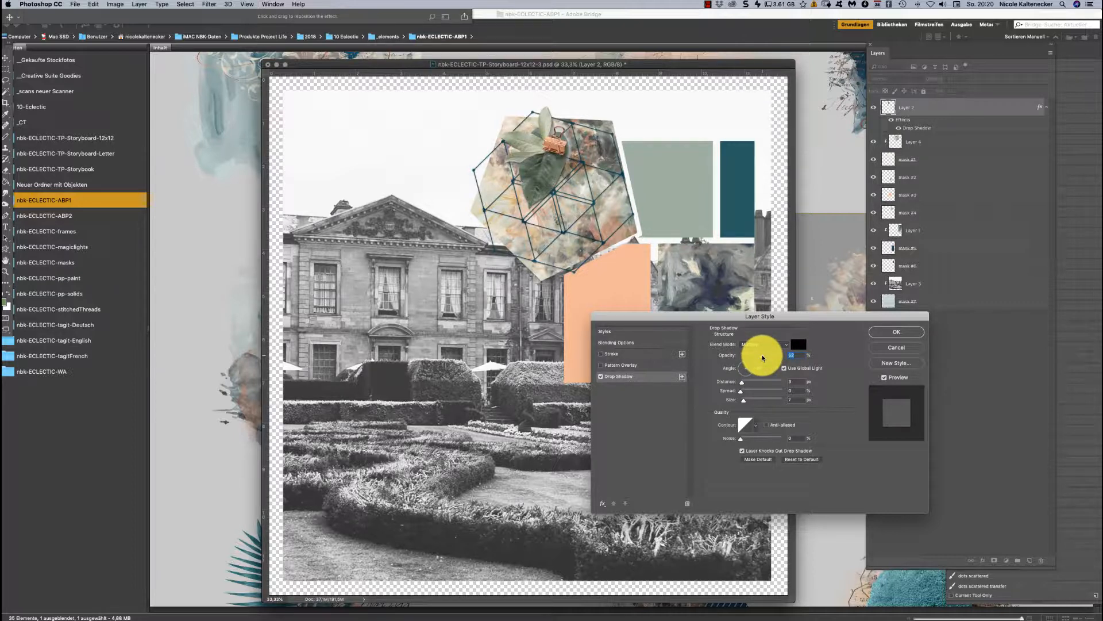
pyautogui.click(896, 333)
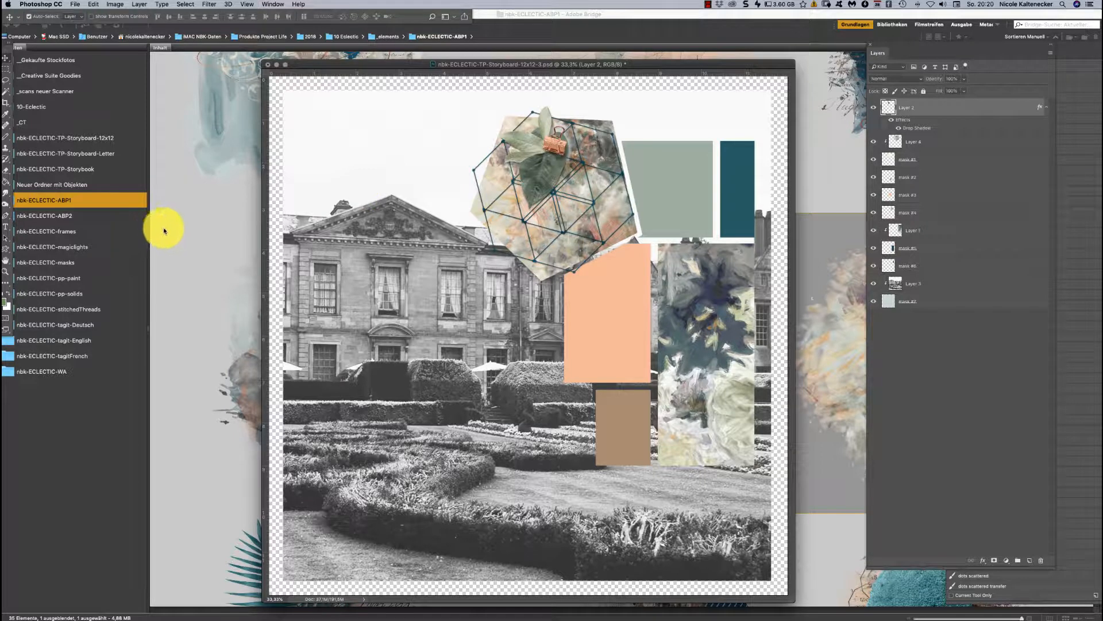
# Switch to Bridge and open nbk-ECLECTIC-stitchedThreads4.png from the nbk-ECLECTIC-stitchedThreads folder in Photoshop
pyautogui.click(84, 311)
pyautogui.click(87, 308)
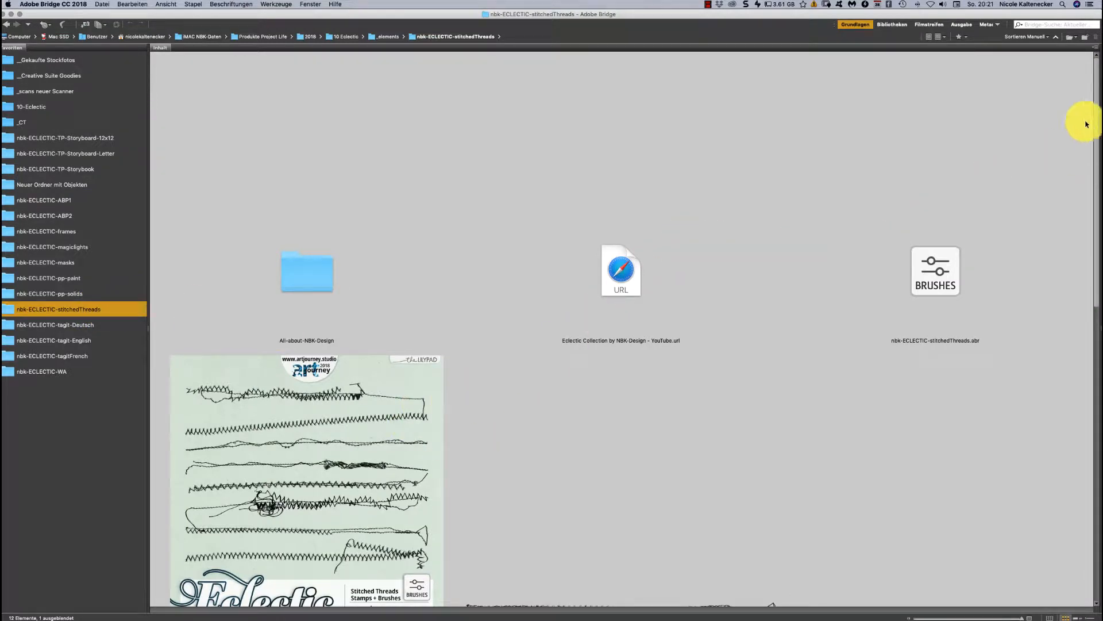
pyautogui.scroll(-10, 981, 357)
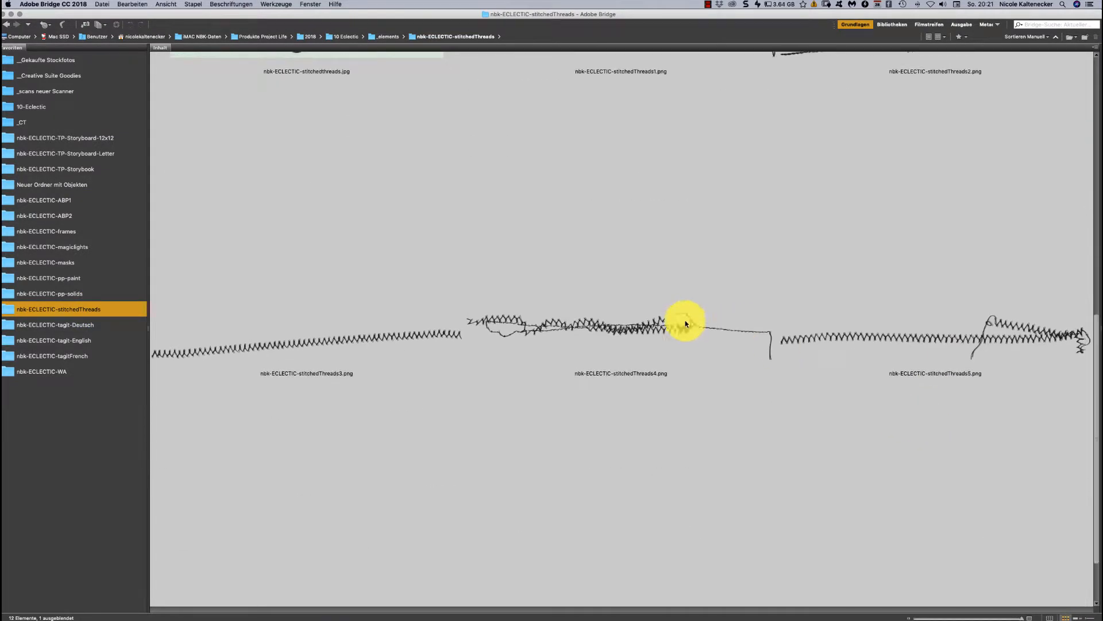
pyautogui.doubleClick(667, 326)
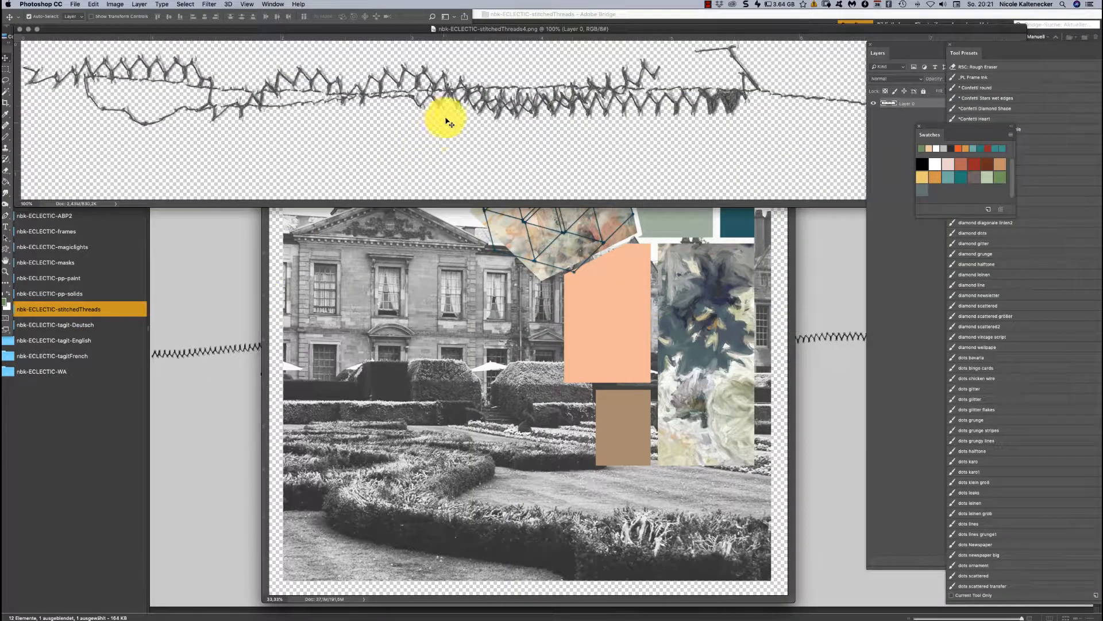
# Add the stitched thread to the storyboard, rotate it 90° clockwise, stand it along the floral paper's right edge, and close the thread file
pyautogui.moveTo(467, 97); pyautogui.dragTo(523, 338)
pyautogui.hotkey('ctrl', 't')
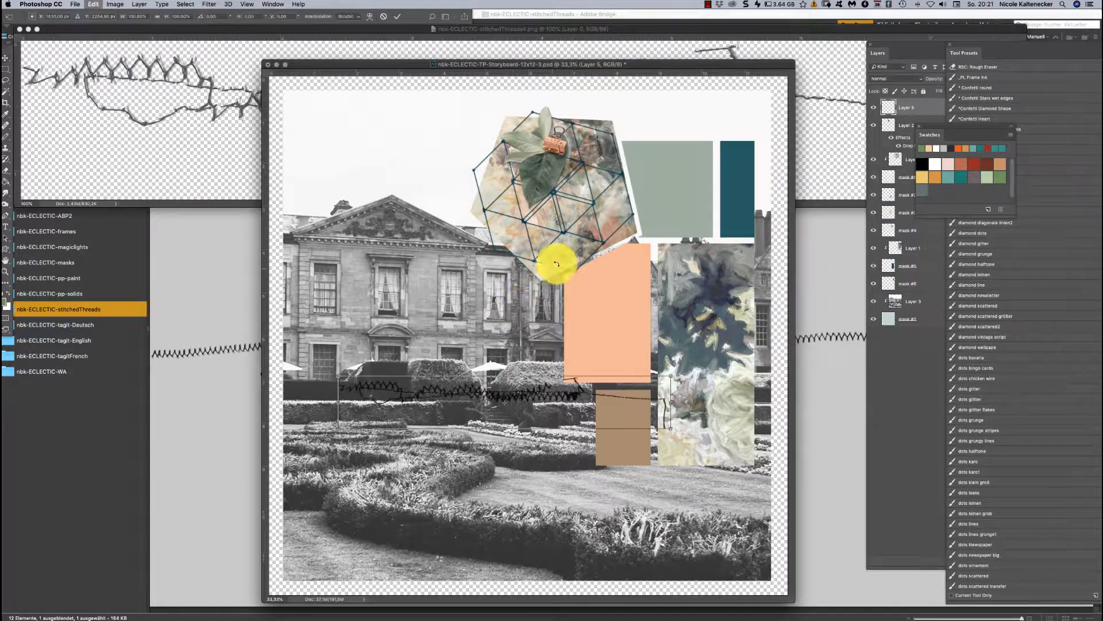
pyautogui.moveTo(557, 257); pyautogui.dragTo(616, 451)
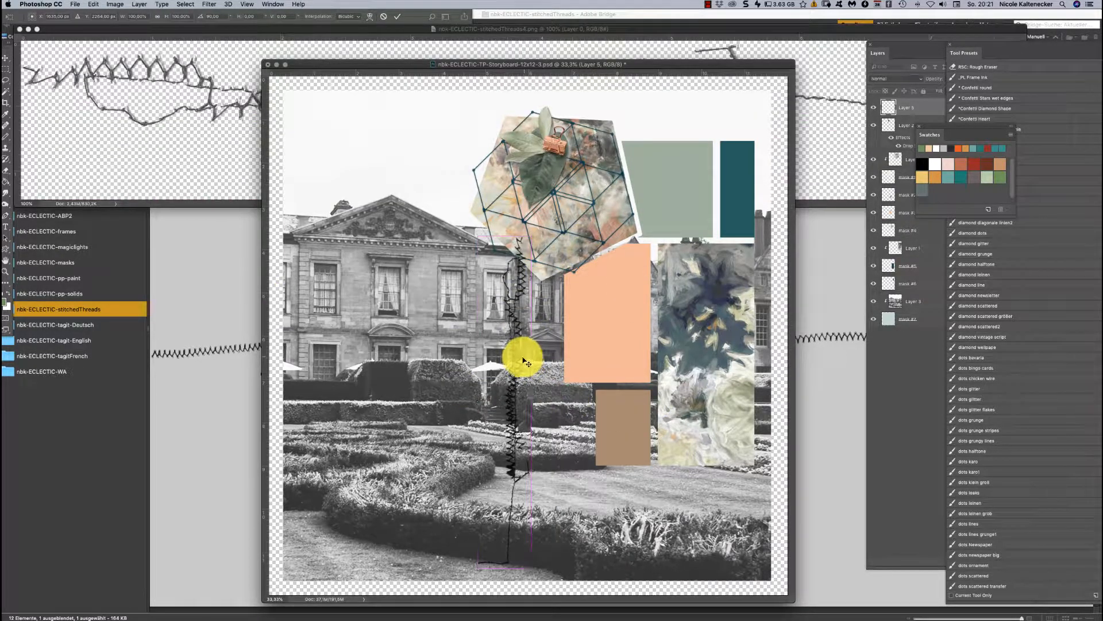
pyautogui.press('Return')
pyautogui.moveTo(523, 361); pyautogui.dragTo(743, 361)
pyautogui.click(149, 138)
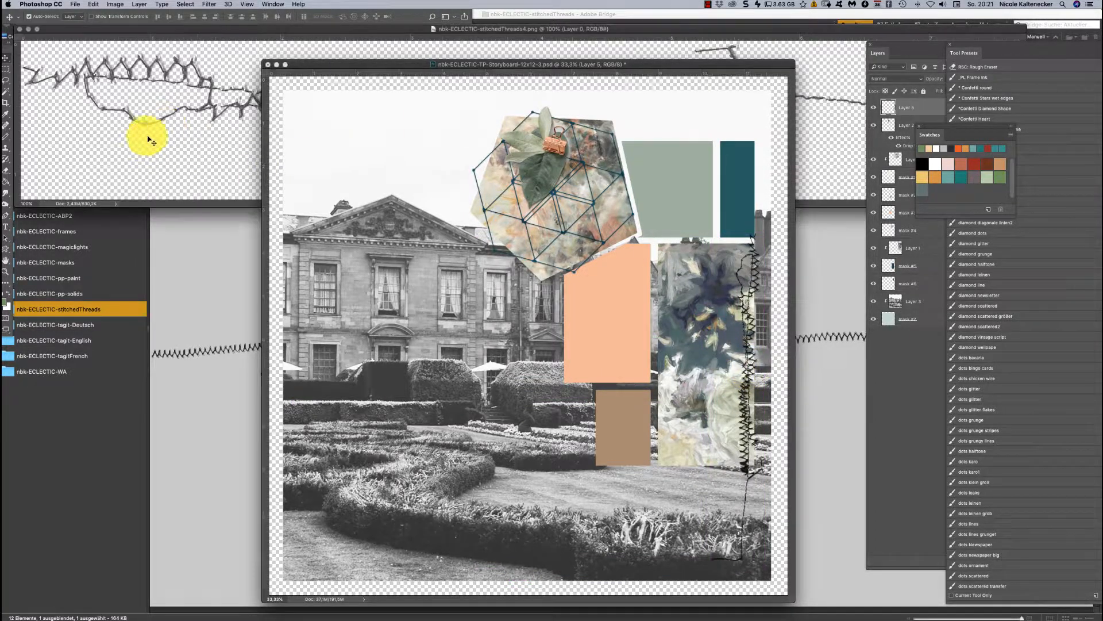
pyautogui.press('super+w')
# Shift the black-and-white mansion photo on Layer 3 slightly left within its mask
pyautogui.click(410, 376)
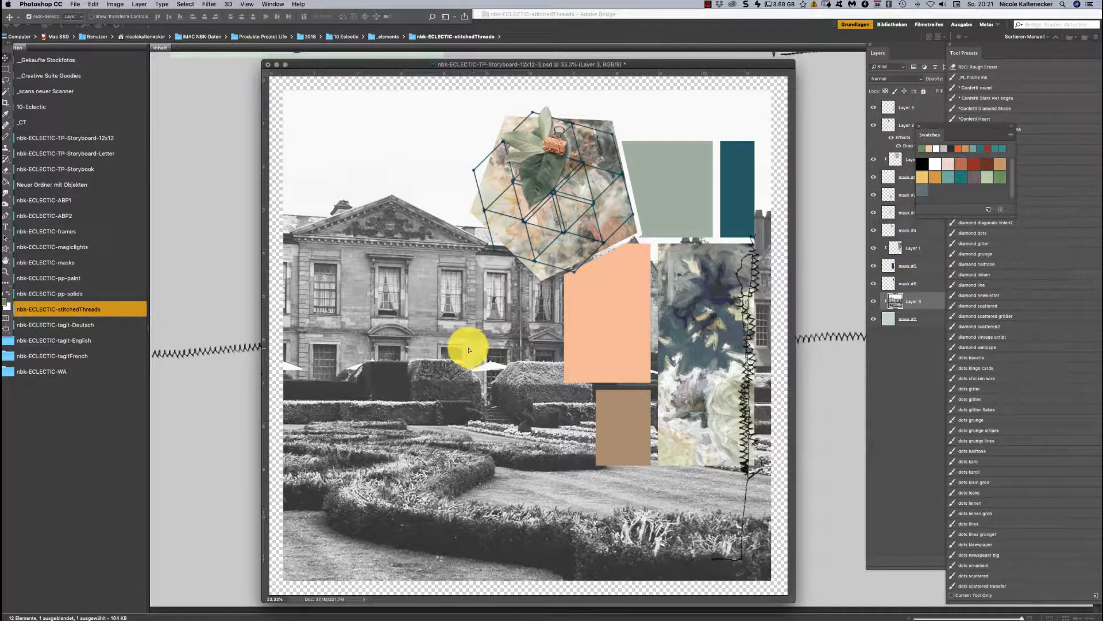
pyautogui.moveTo(469, 349)
pyautogui.mouseDown()
pyautogui.moveTo(450, 345)
pyautogui.moveTo(490, 345)
pyautogui.mouseUp()
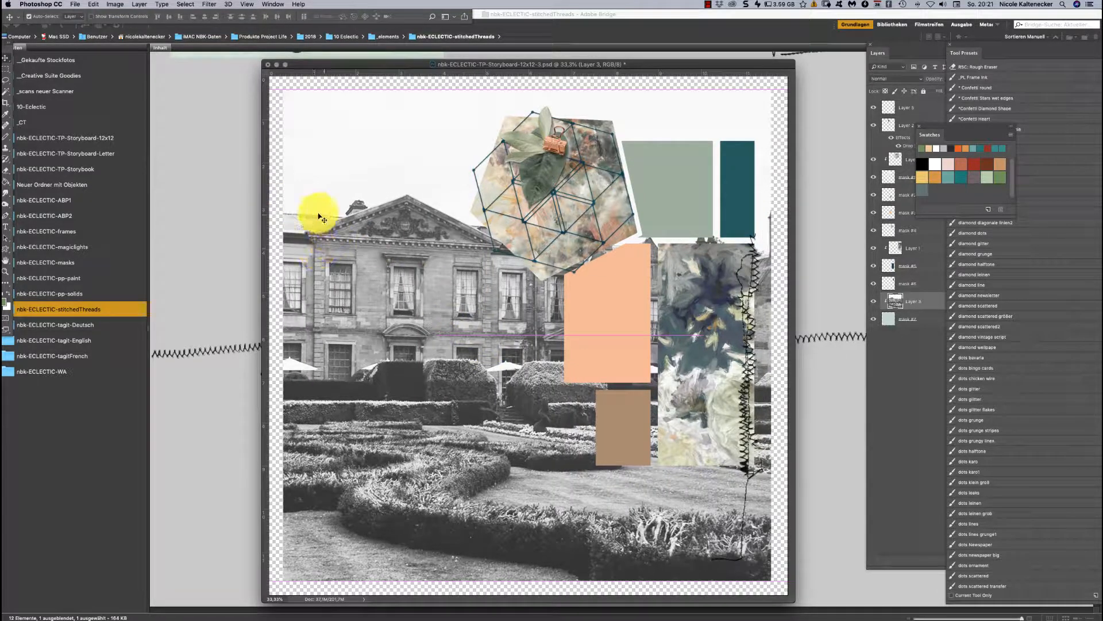
pyautogui.moveTo(352, 330); pyautogui.dragTo(334, 330)
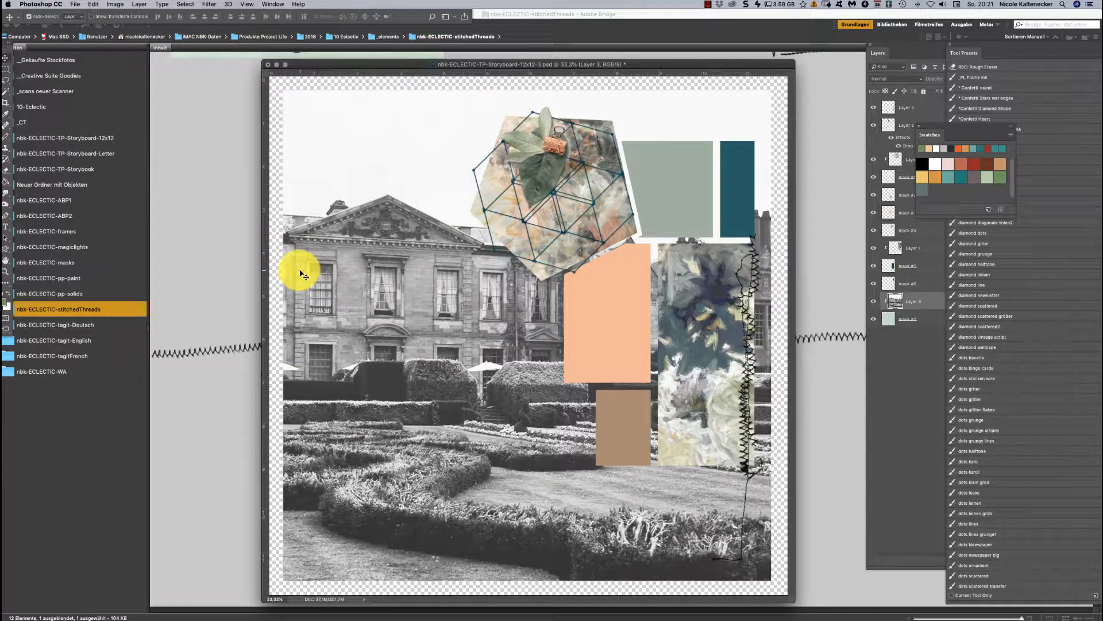
pyautogui.moveTo(296, 272); pyautogui.dragTo(289, 272)
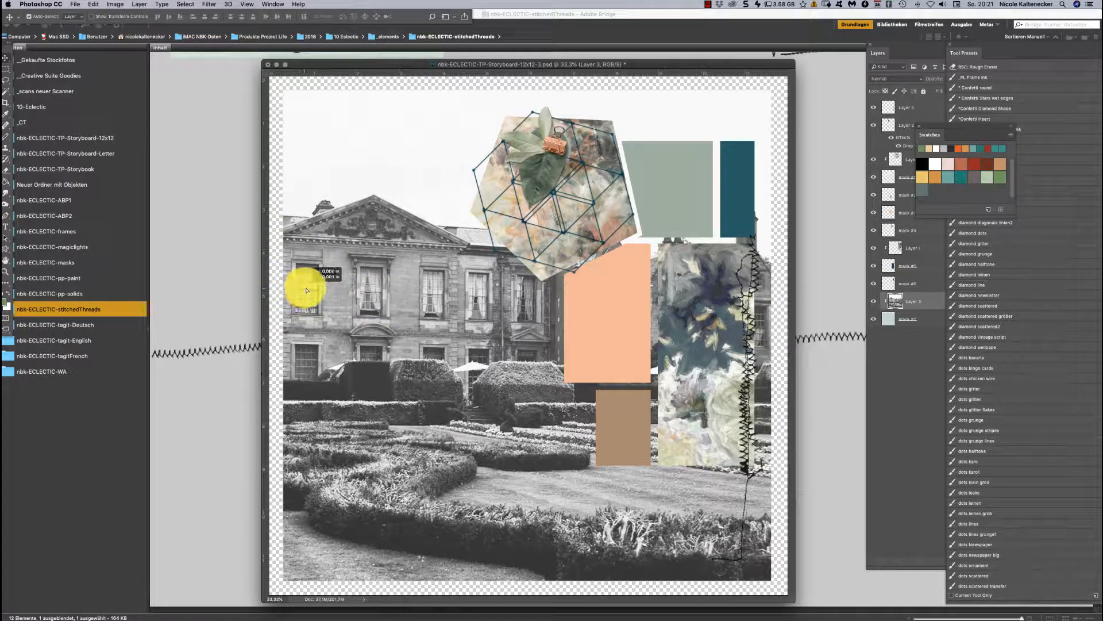
pyautogui.moveTo(307, 290); pyautogui.dragTo(310, 286)
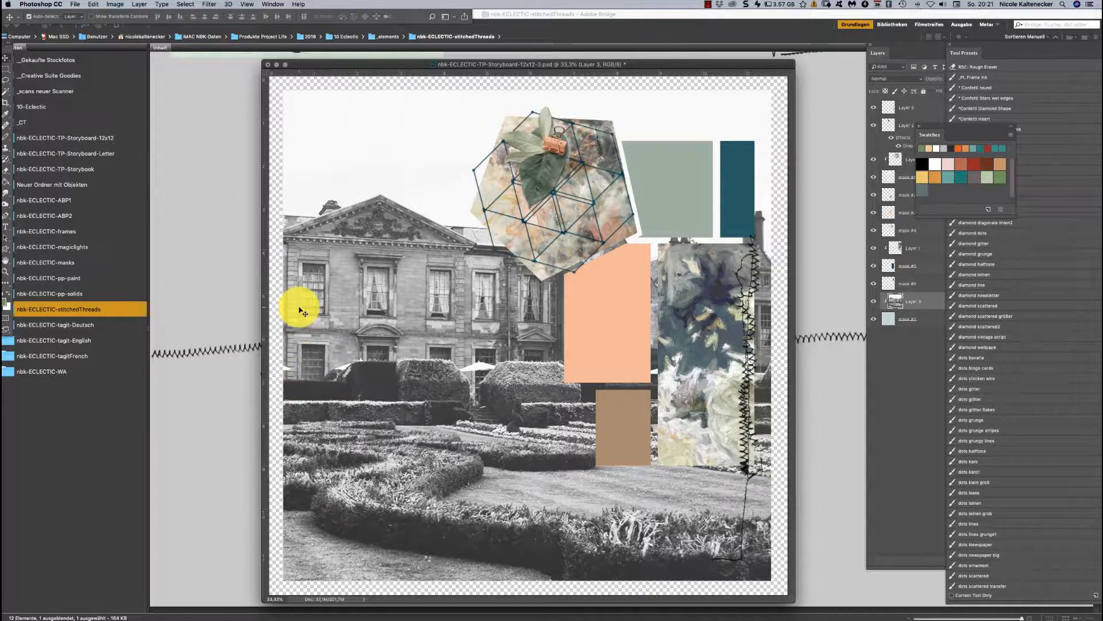
pyautogui.moveTo(293, 312); pyautogui.dragTo(291, 305)
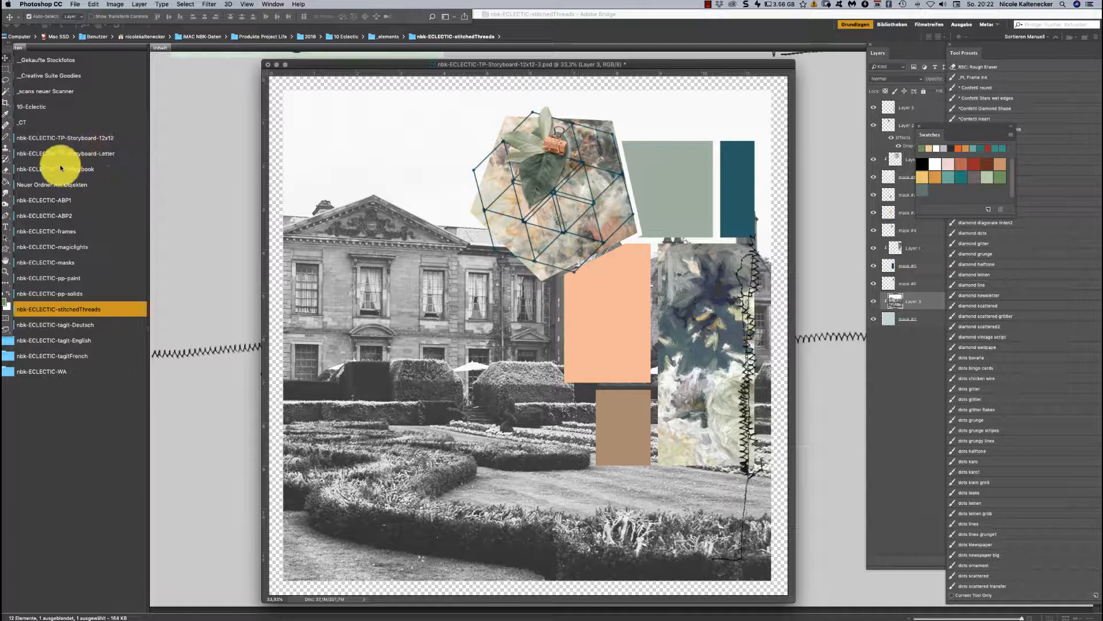
# Switch to Bridge and open nbk-ECLECTIC-ABP2-leaves1-sh.png from the nbk-ECLECTIC-ABP2 folder in Photoshop
pyautogui.click(73, 200)
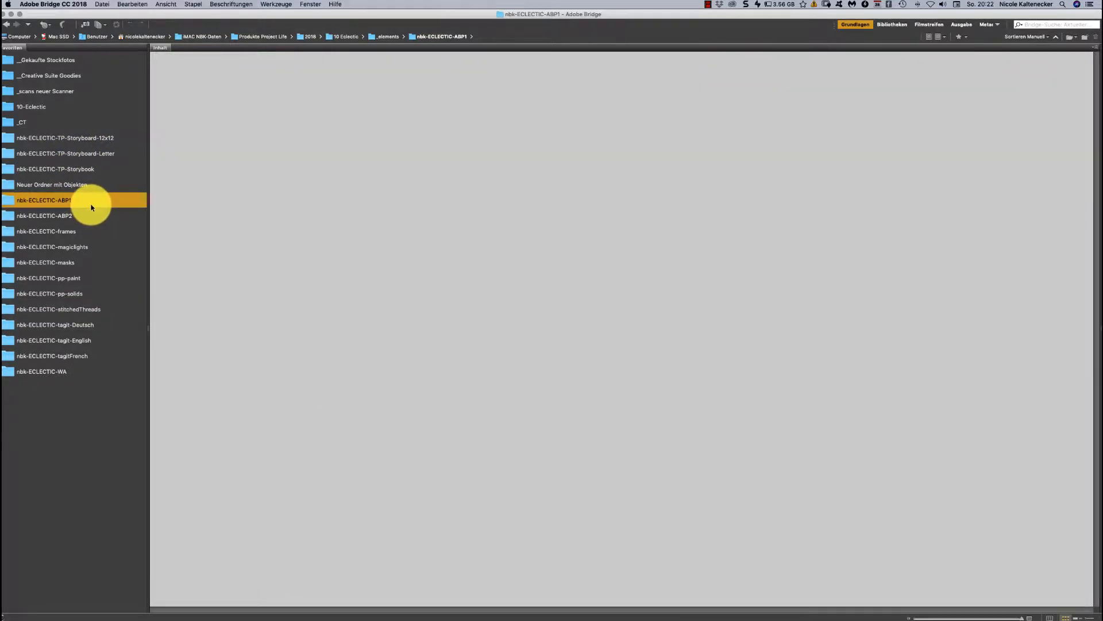
pyautogui.click(49, 217)
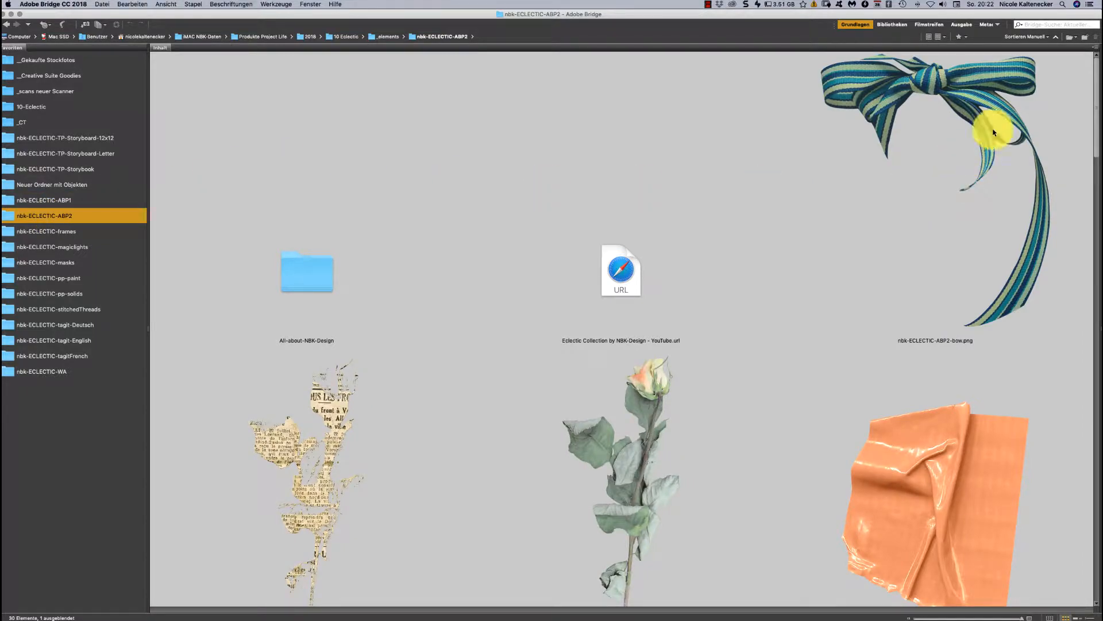
pyautogui.moveTo(1097, 130); pyautogui.dragTo(1022, 285)
pyautogui.scroll(-5, 1011, 310)
pyautogui.scroll(4, 1000, 293)
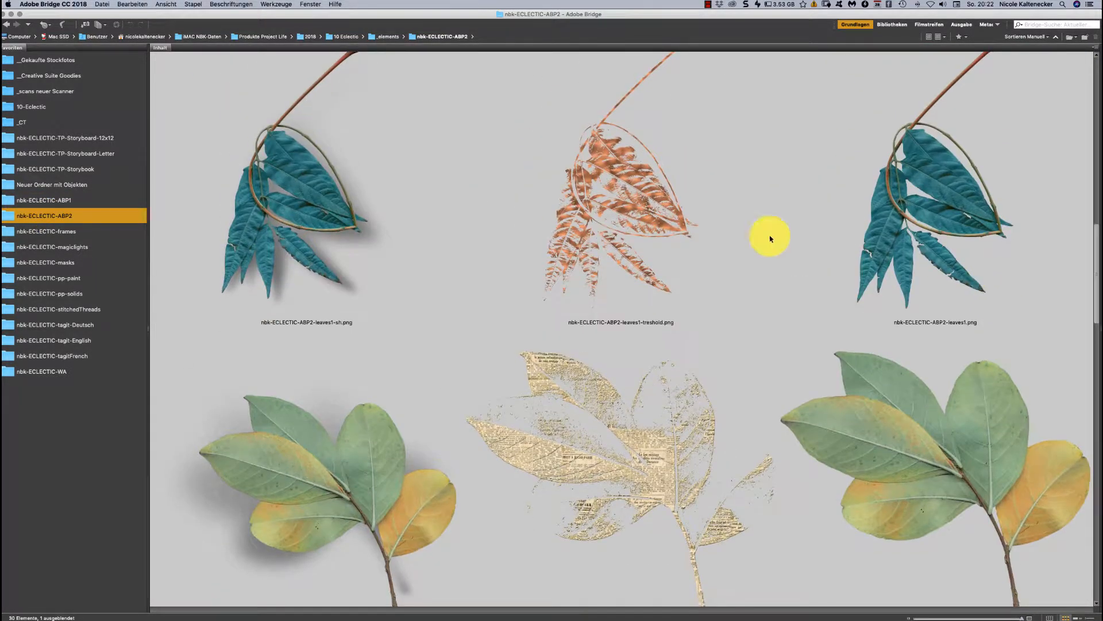
pyautogui.click(313, 188)
pyautogui.doubleClick(313, 188)
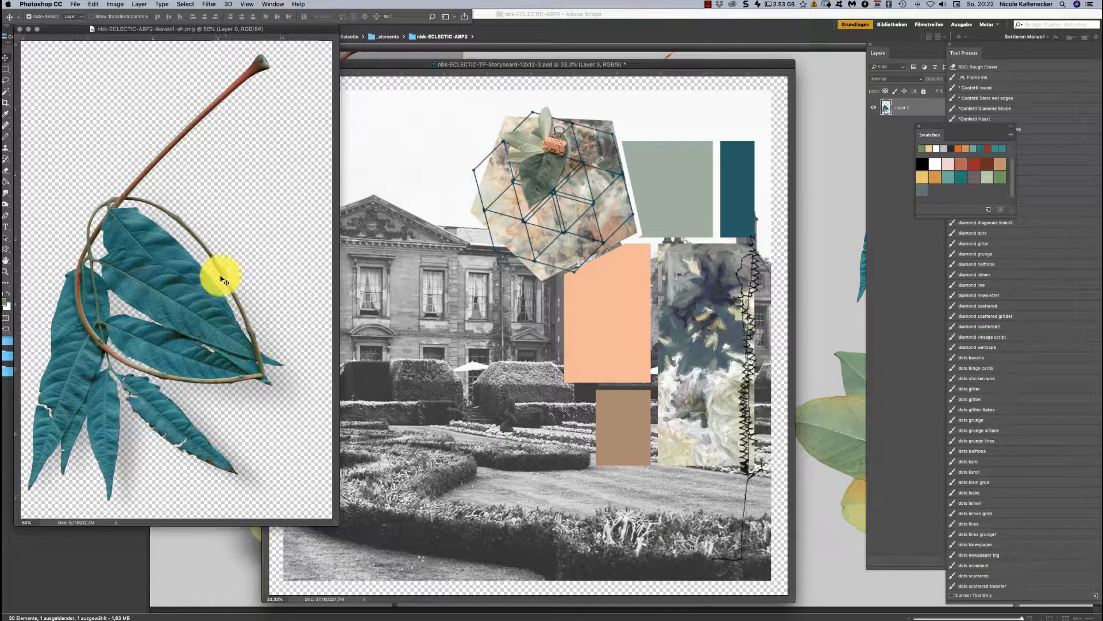
# Add the teal leaves to the storyboard and bring their layer to the front of the stack
pyautogui.moveTo(487, 338); pyautogui.dragTo(627, 351)
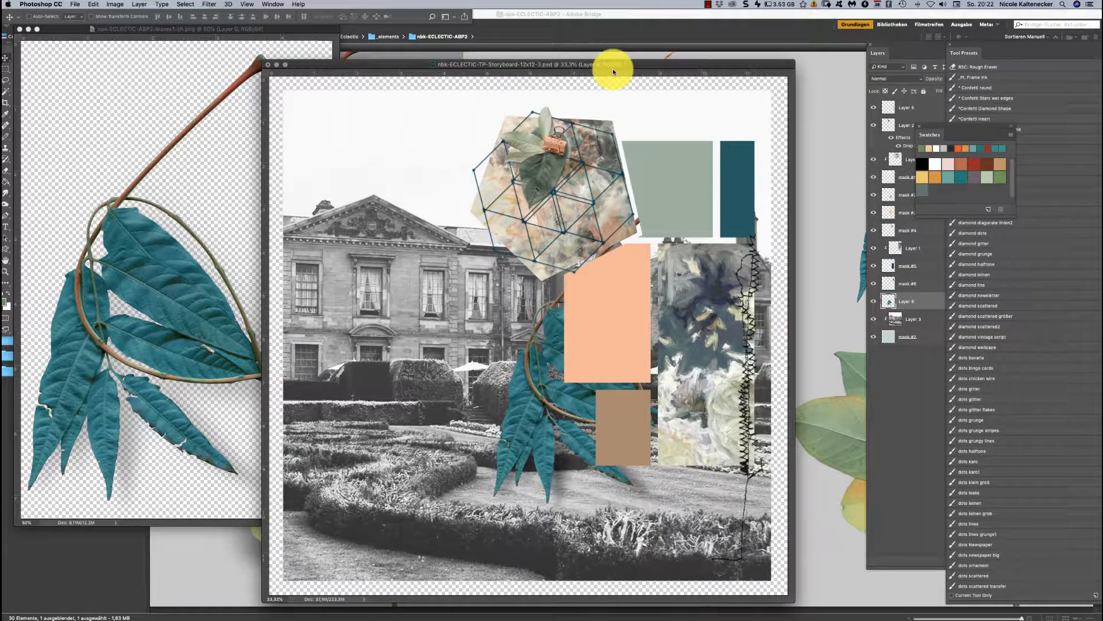
pyautogui.press('super+shift+bracketright')
pyautogui.press('super+shift+bracketleft')
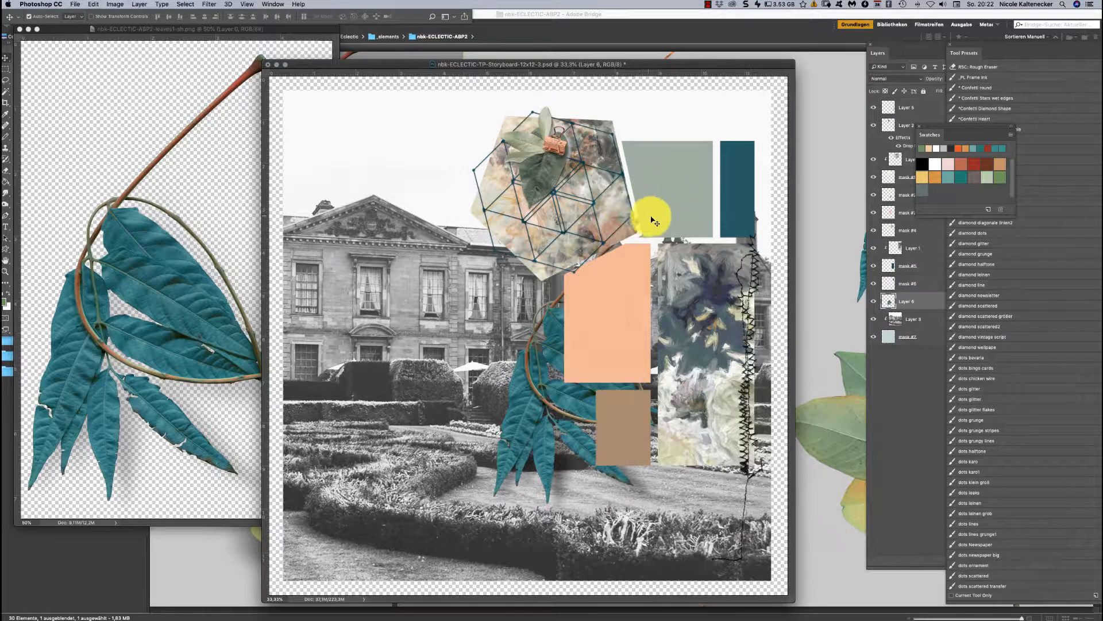
pyautogui.press('super+shift+bracketright')
# Scale the teal leaves to about 73%, place them over the hexagon's lower right part, and close the leaves file
pyautogui.press('super+t')
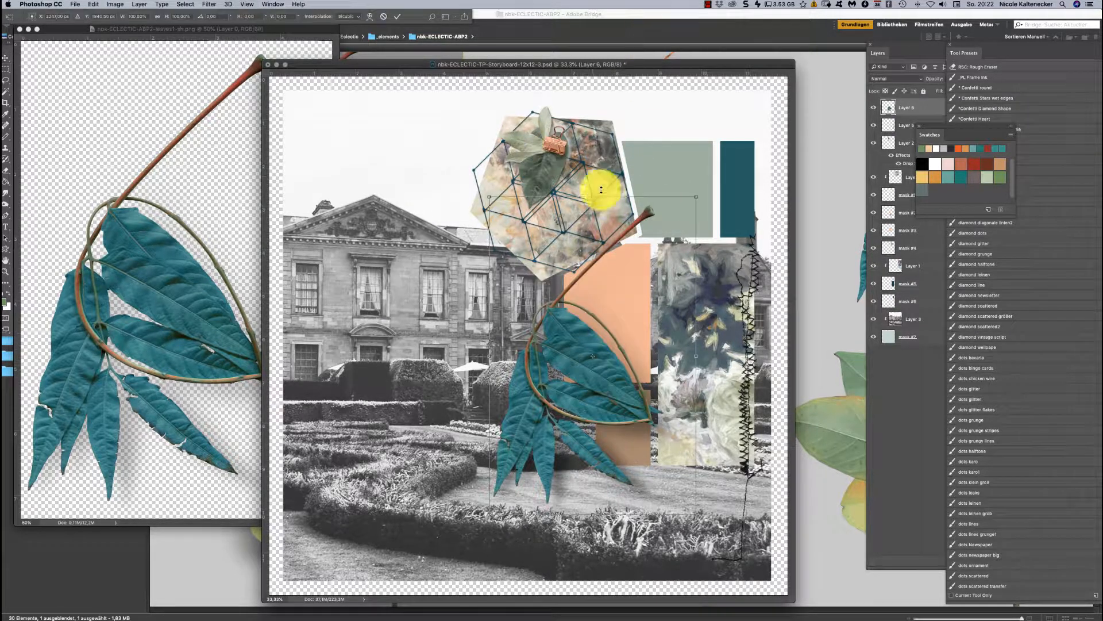
pyautogui.moveTo(697, 196); pyautogui.dragTo(571, 183)
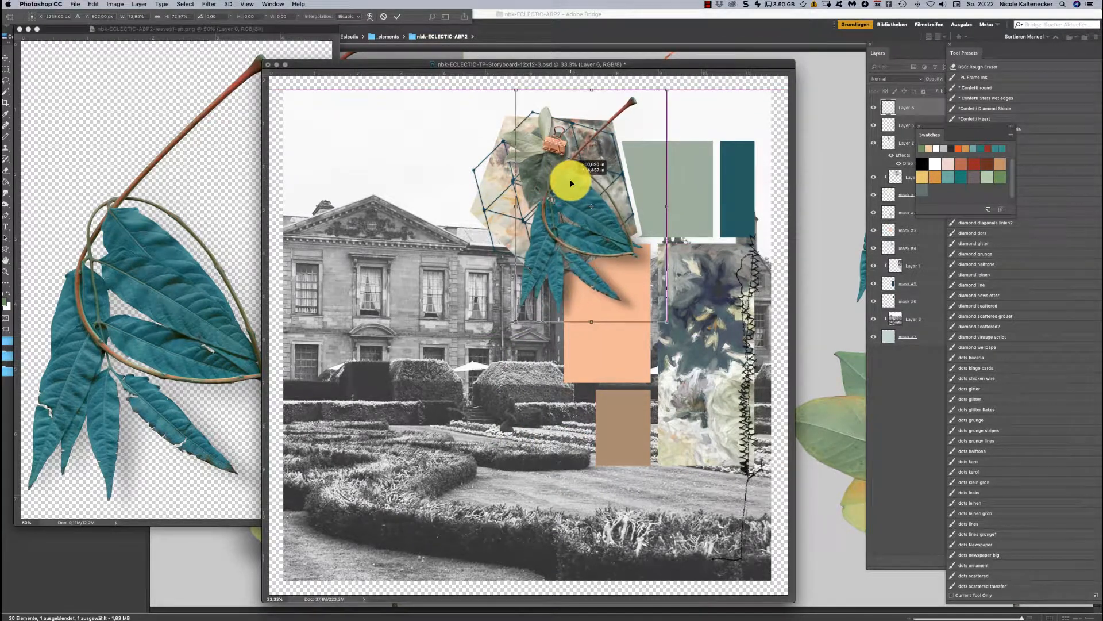
pyautogui.press('Return')
pyautogui.click(156, 332)
pyautogui.press('super+w')
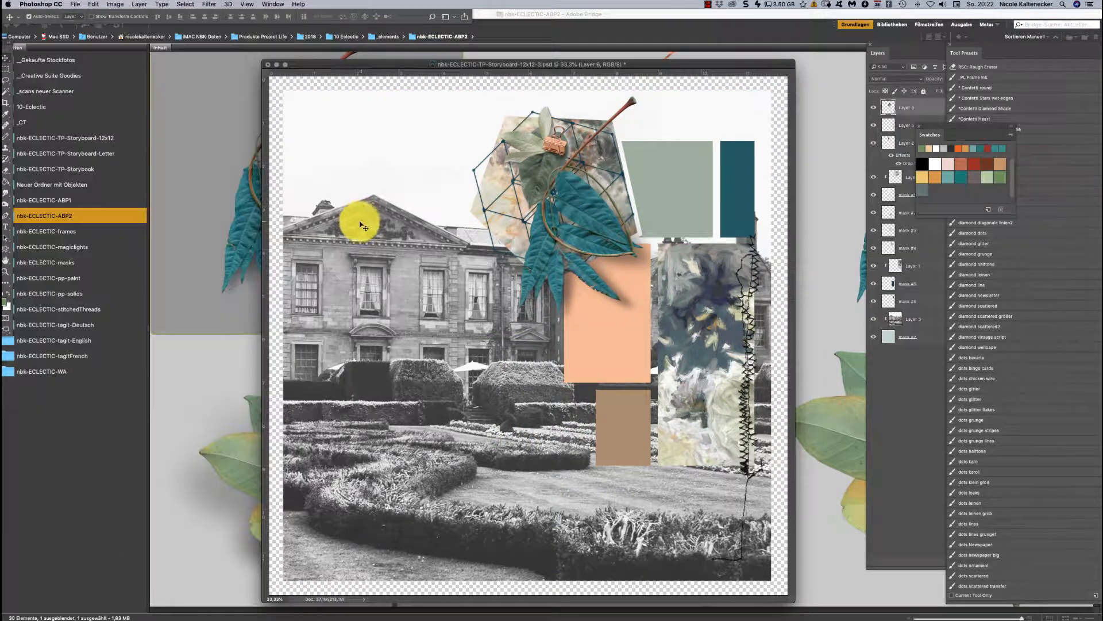
# Switch to Bridge and open nbk-ECLECTIC-ABP2-photoframe.png from the nbk-ECLECTIC-ABP2 folder in Photoshop
pyautogui.click(147, 226)
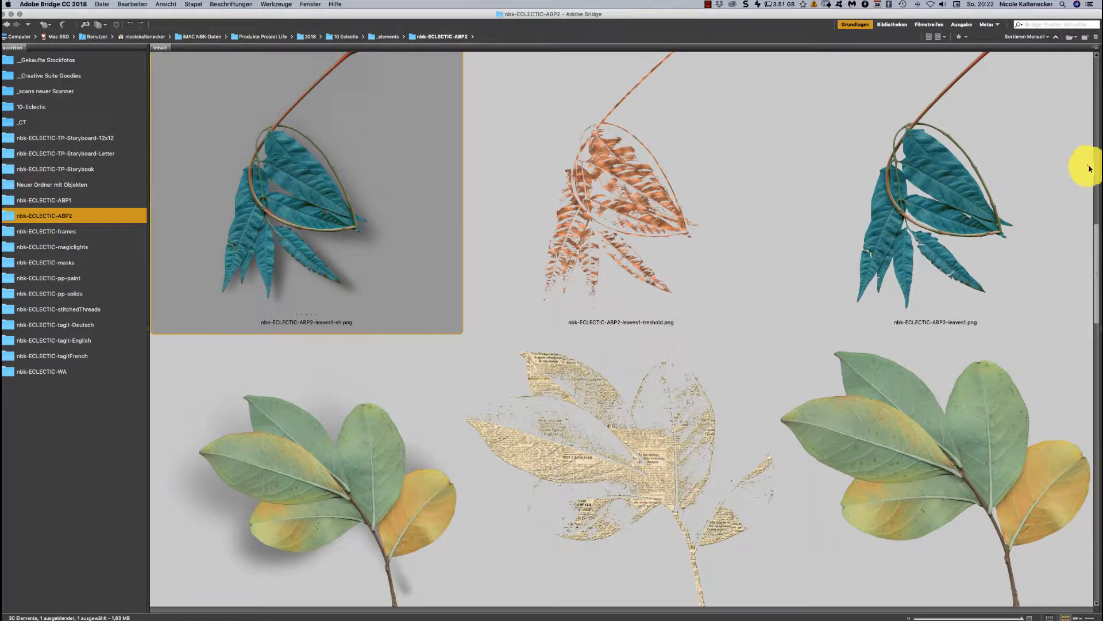
pyautogui.scroll(-10, 1034, 298)
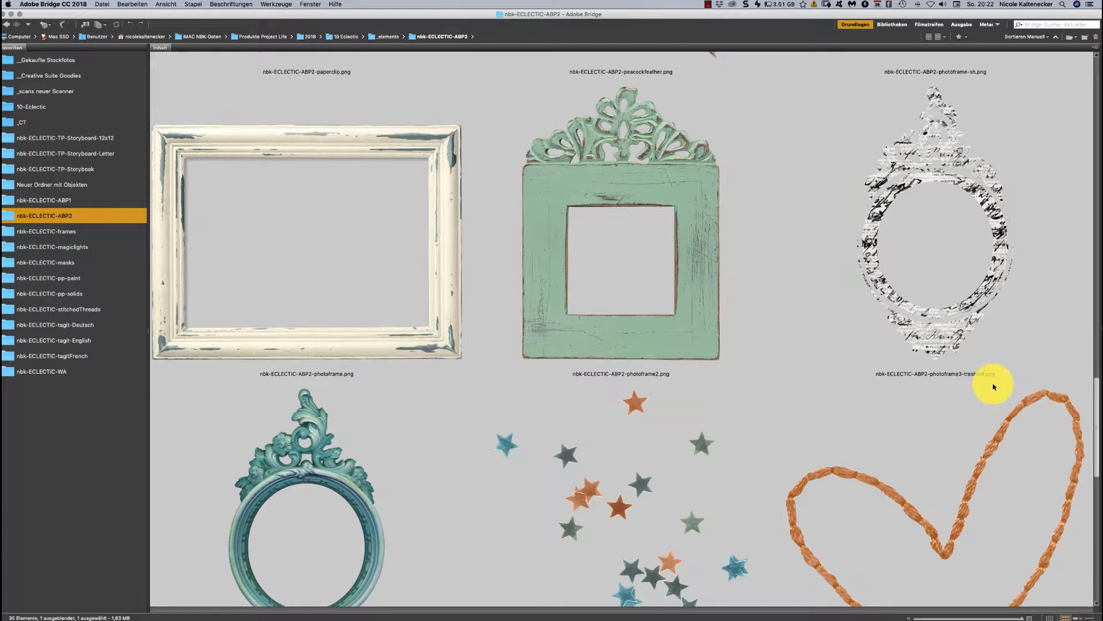
pyautogui.scroll(-3, 994, 386)
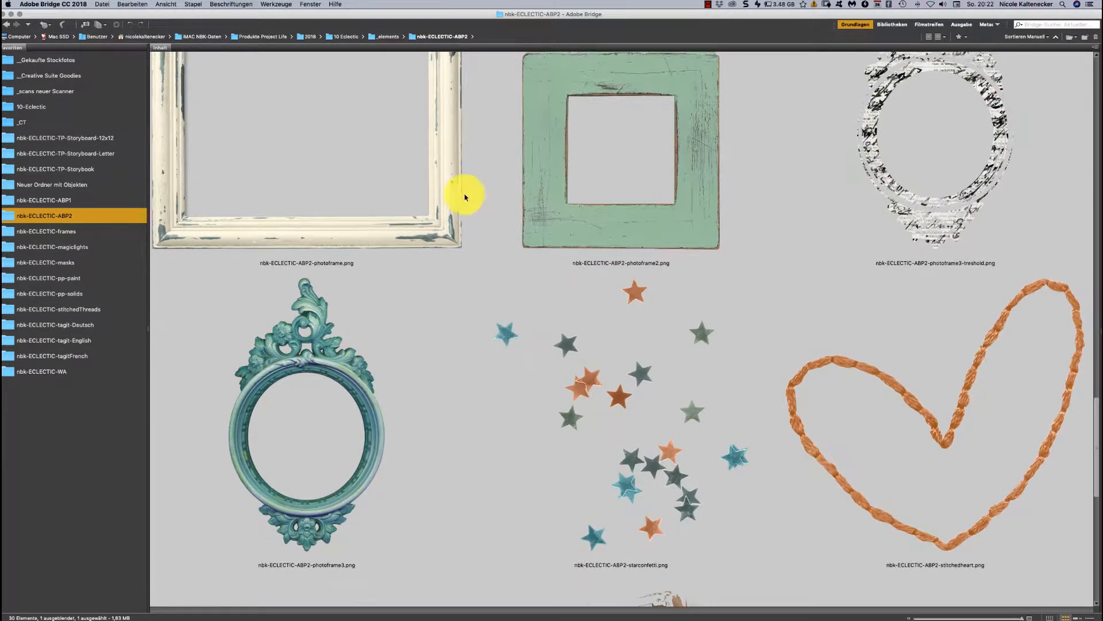
pyautogui.click(445, 242)
pyautogui.doubleClick(446, 242)
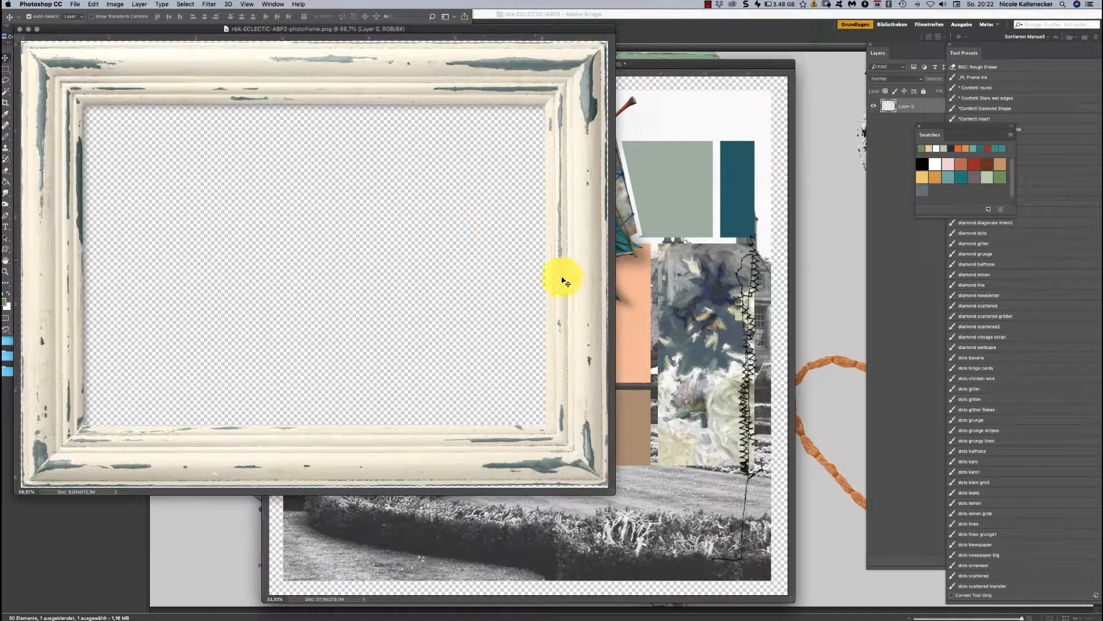
# Add the cream photo frame to the storyboard, rotated upright, scaled to about 51% and placed over the brown mask
pyautogui.moveTo(677, 303); pyautogui.dragTo(674, 299)
pyautogui.press('super+t')
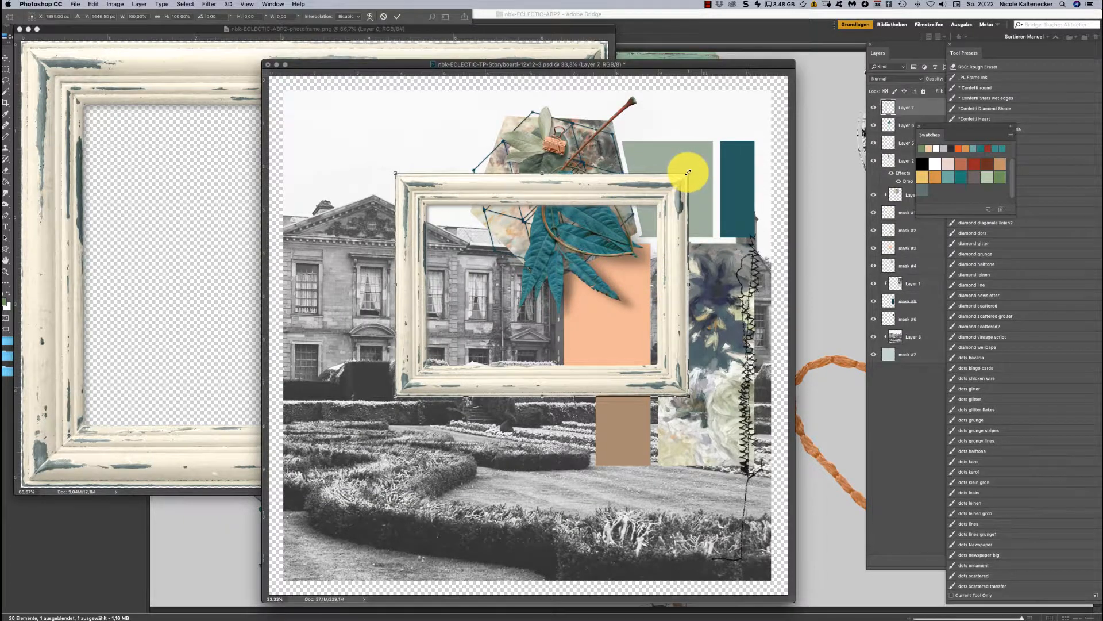
pyautogui.moveTo(688, 172); pyautogui.dragTo(531, 242)
pyautogui.moveTo(561, 249); pyautogui.dragTo(546, 374)
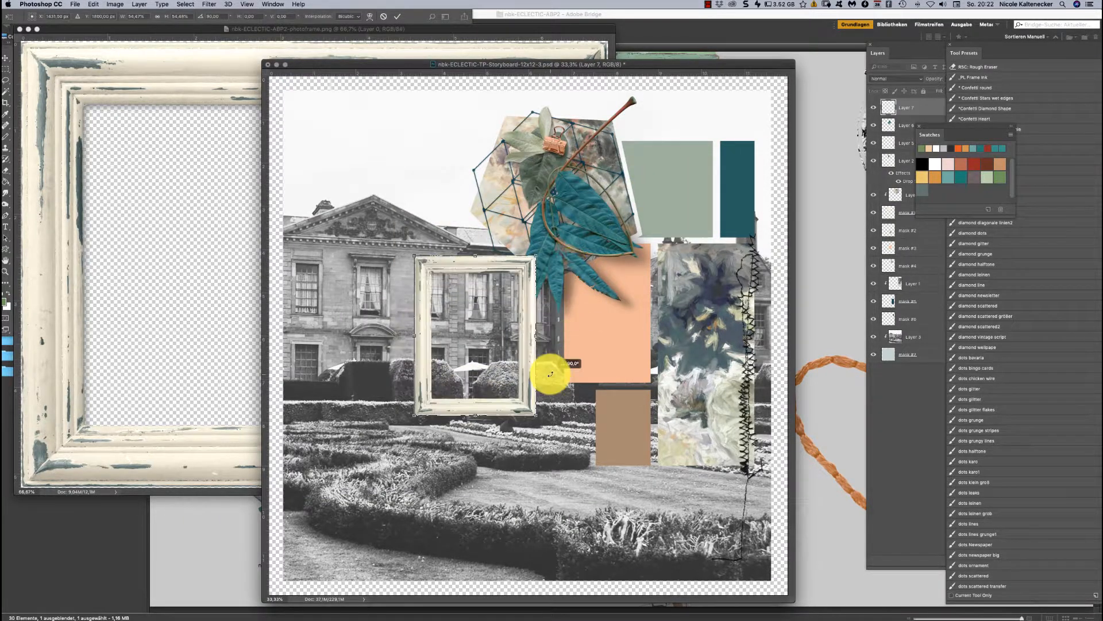
pyautogui.moveTo(517, 305); pyautogui.dragTo(643, 439)
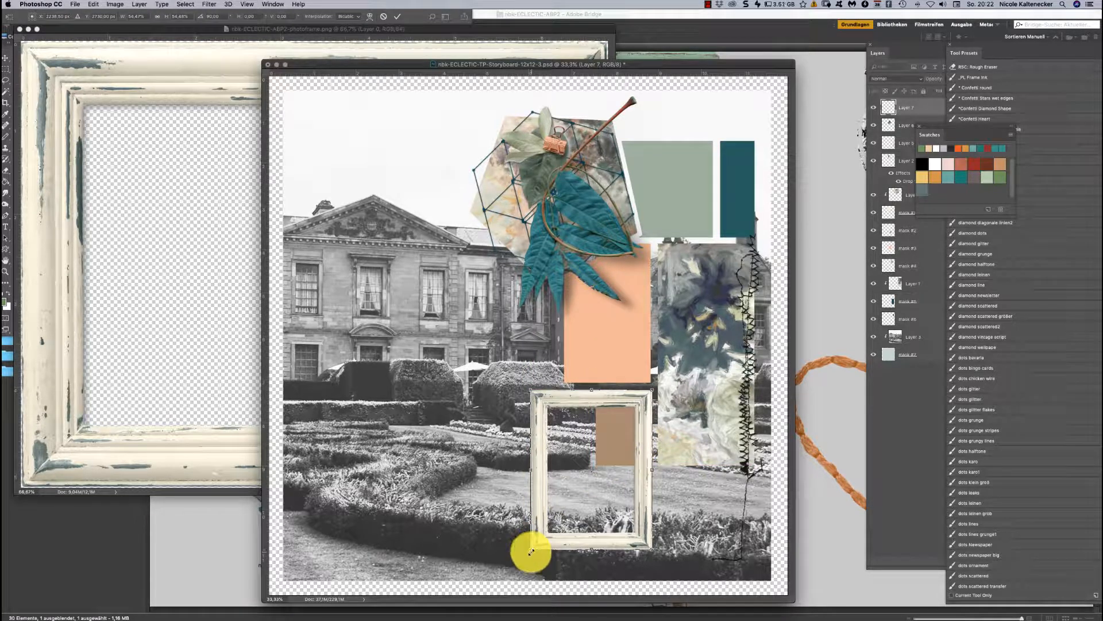
pyautogui.moveTo(531, 551)
pyautogui.mouseDown()
pyautogui.moveTo(556, 507)
pyautogui.moveTo(536, 539)
pyautogui.mouseUp()
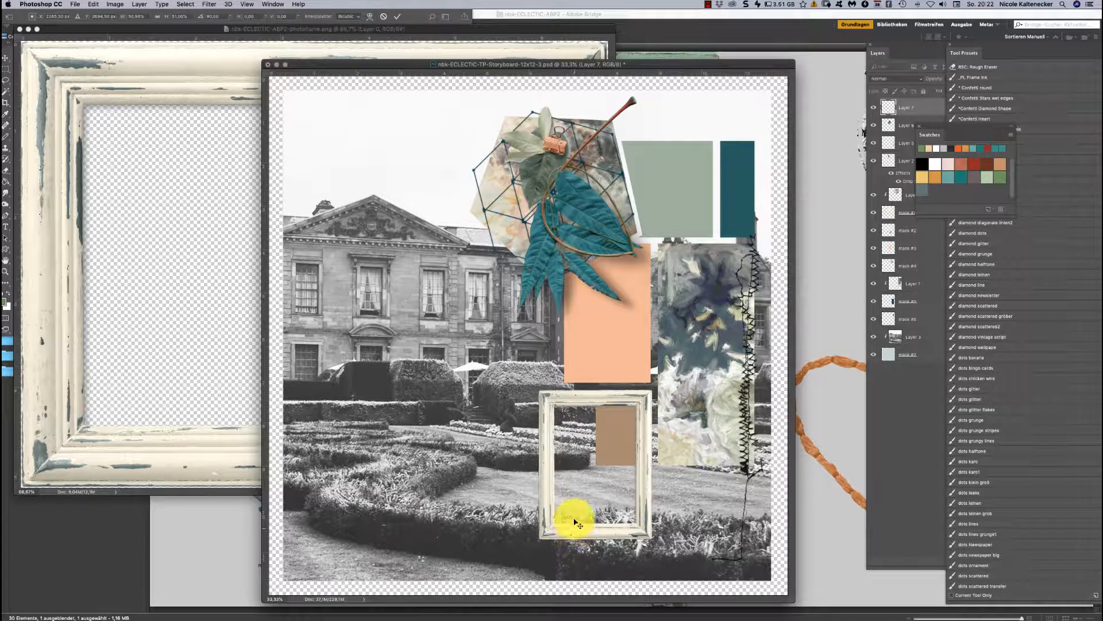
pyautogui.press('Return')
# Move and enlarge the brown mask #2 so it fills the opening of the photo frame
pyautogui.click(604, 445)
pyautogui.click(578, 160)
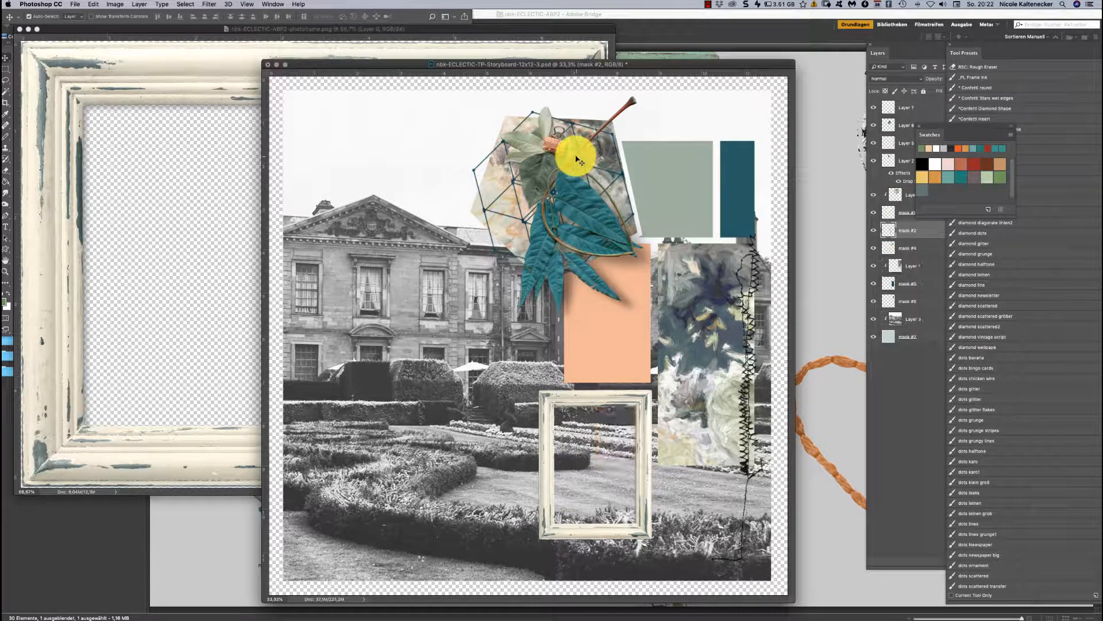
pyautogui.moveTo(605, 442); pyautogui.dragTo(545, 529)
pyautogui.hotkey('ctrl', 't')
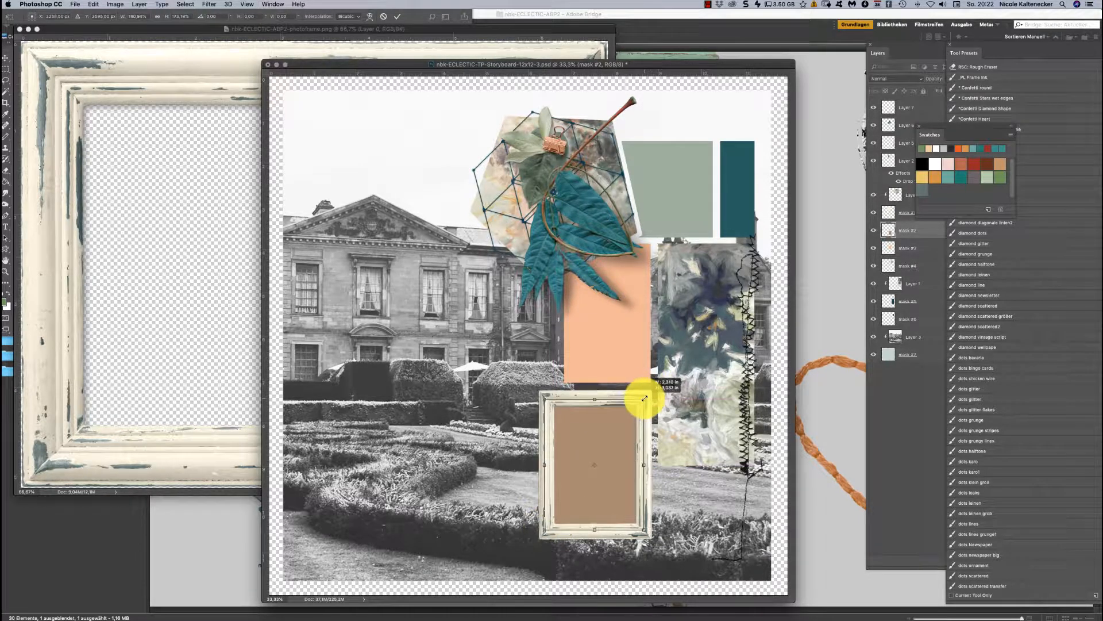
pyautogui.moveTo(644, 398); pyautogui.dragTo(649, 415)
pyautogui.click(707, 366)
# Add a Multiply drop shadow with 52% opacity and a size of 21 px to the photo frame on Layer 7
pyautogui.click(650, 410)
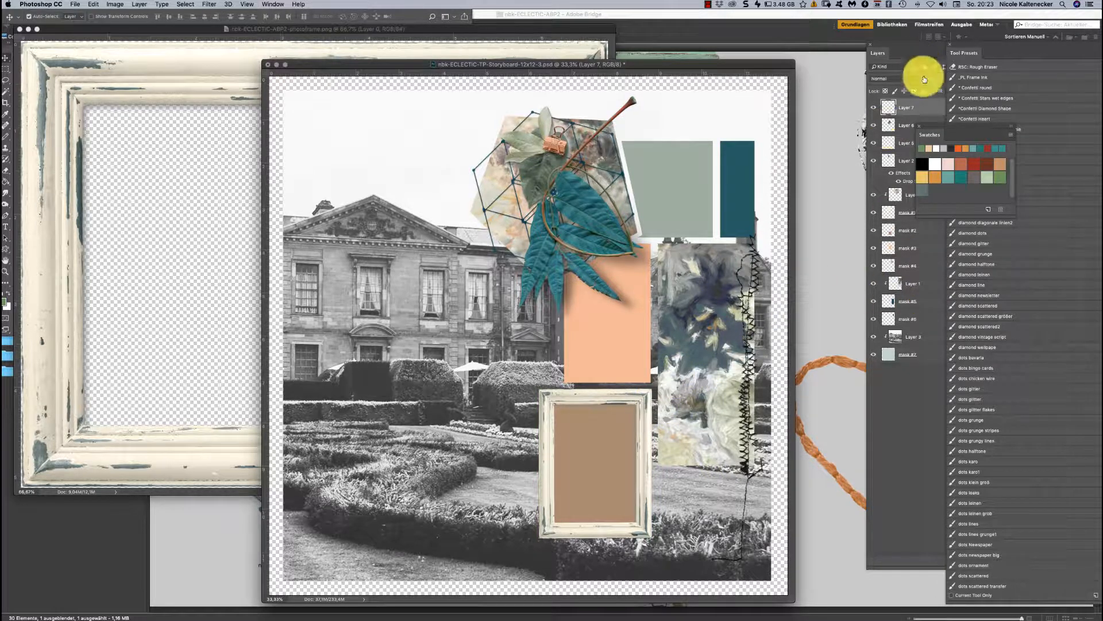
pyautogui.click(982, 560)
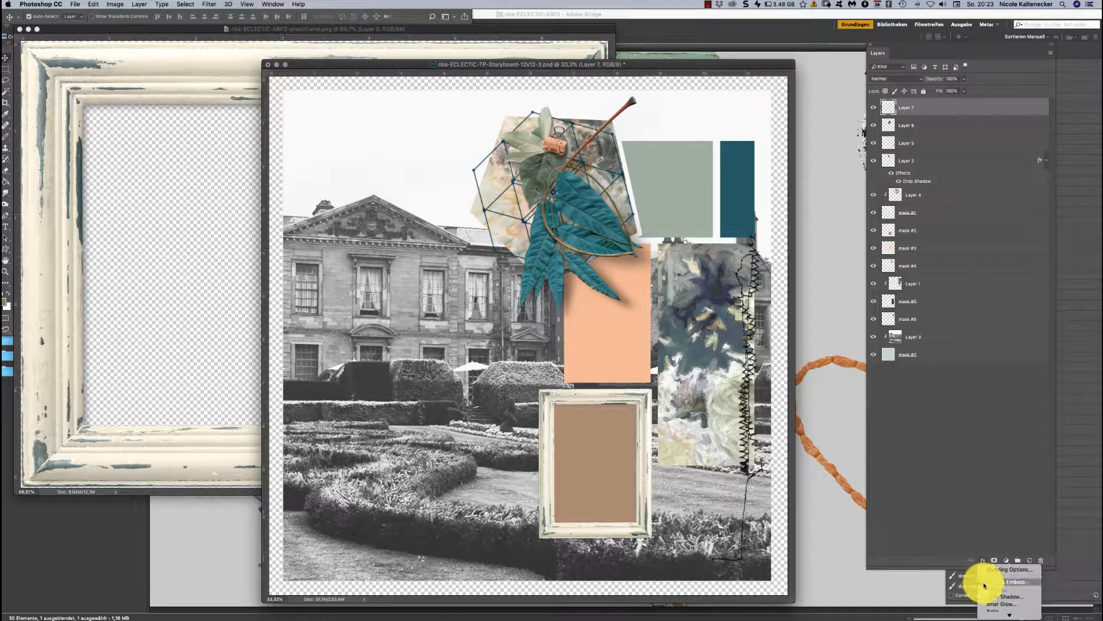
pyautogui.click(1007, 614)
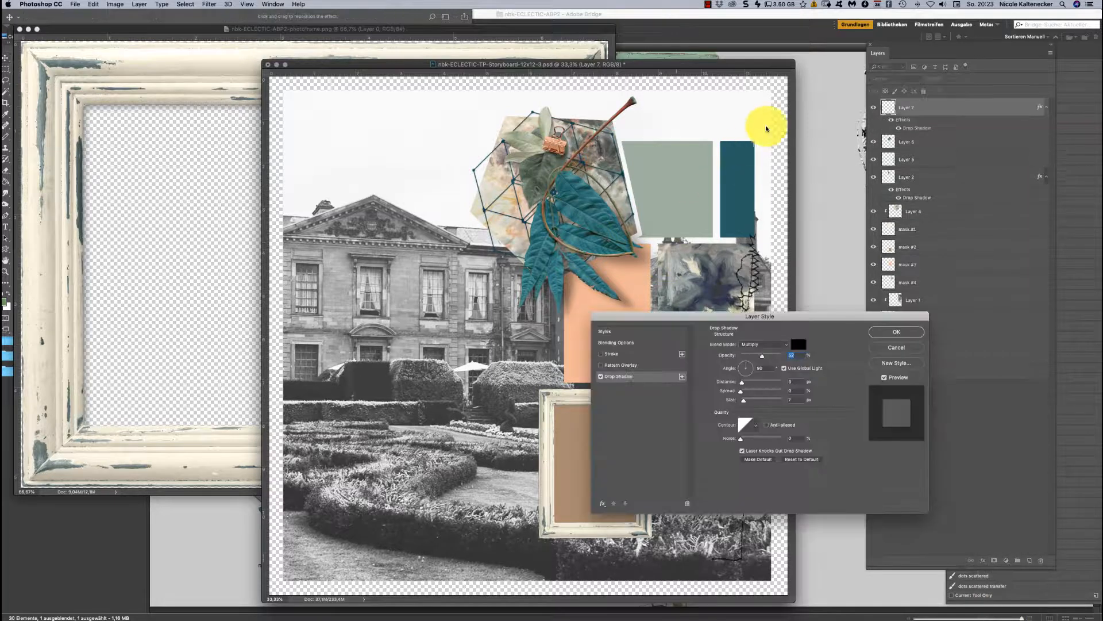
pyautogui.moveTo(747, 312); pyautogui.dragTo(829, 145)
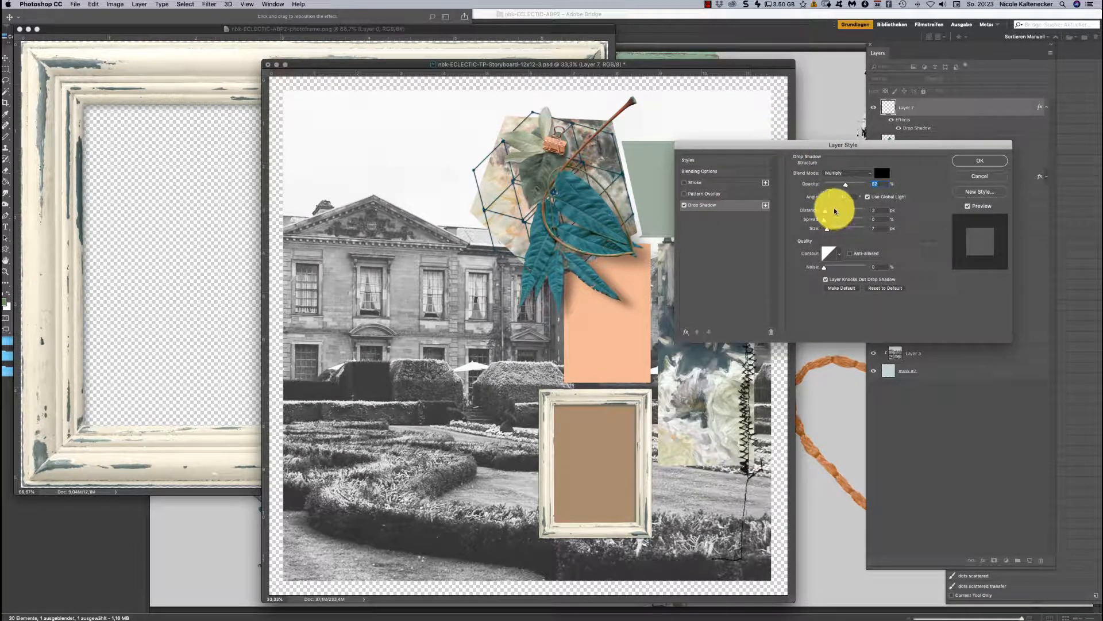
pyautogui.moveTo(831, 230); pyautogui.dragTo(837, 229)
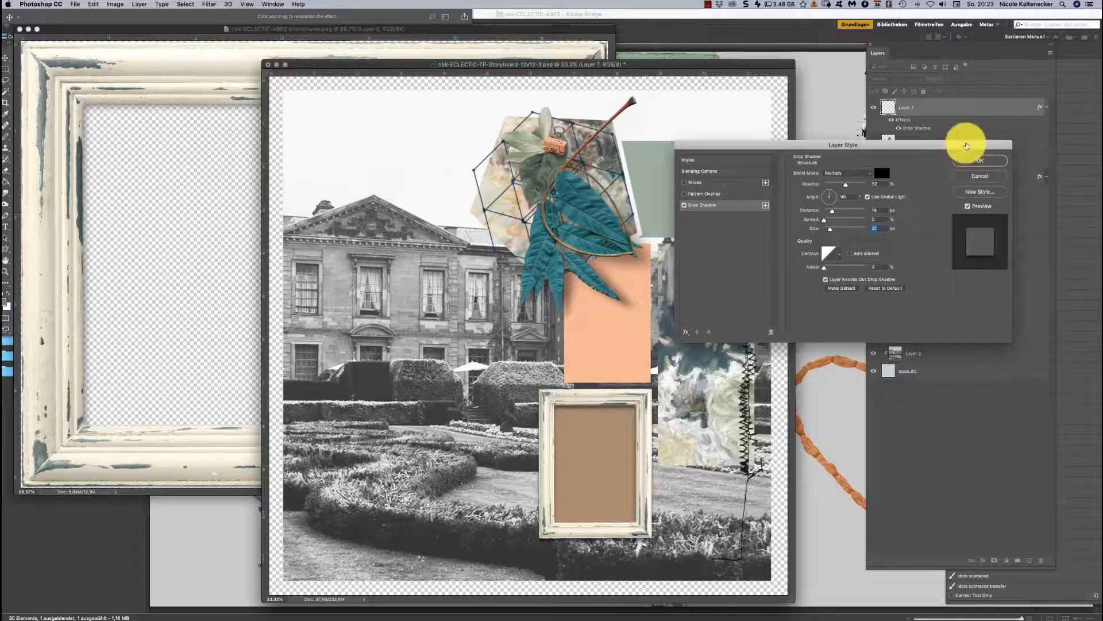
pyautogui.click(972, 160)
# Rotate the peach mask #3 into landscape orientation and move it directly above the photo frame
pyautogui.click(621, 337)
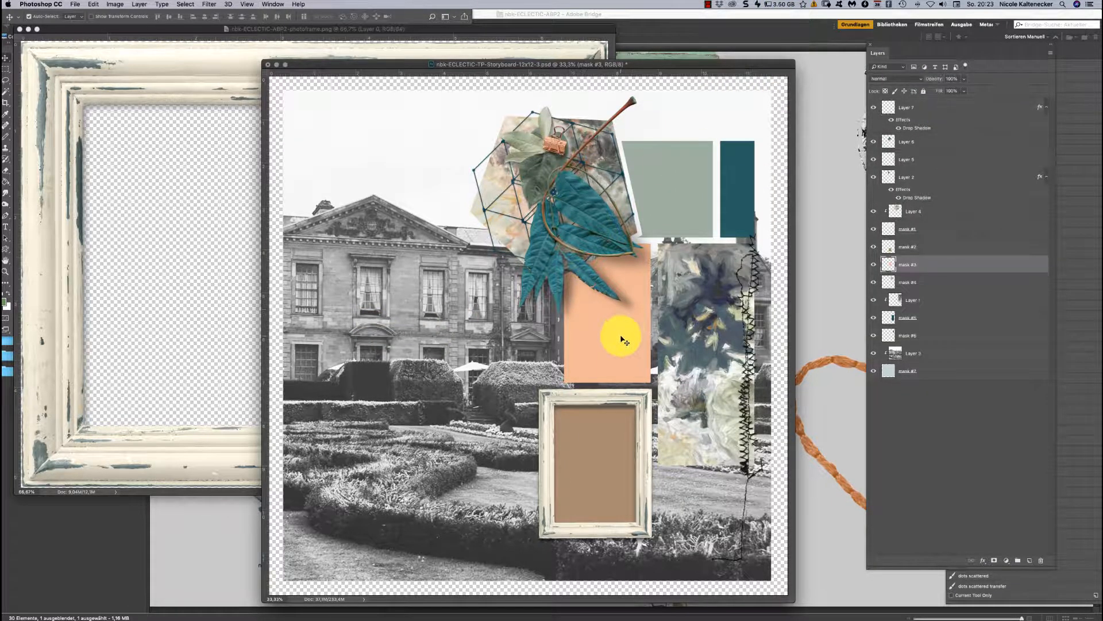
pyautogui.hotkey('ctrl', 't')
pyautogui.moveTo(665, 184); pyautogui.dragTo(489, 244)
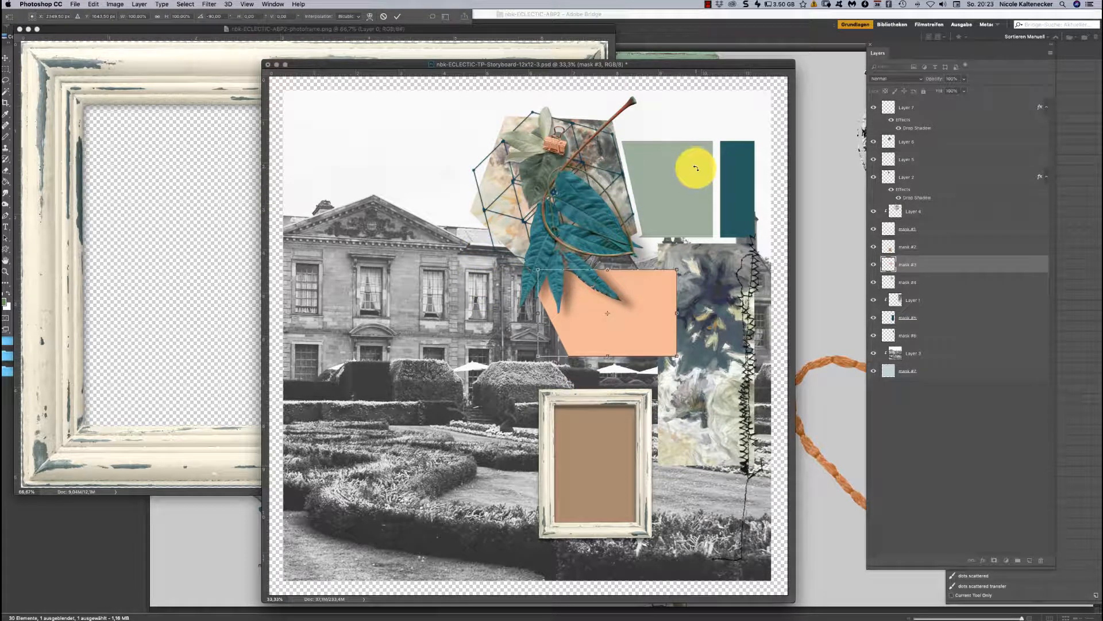
pyautogui.moveTo(689, 179); pyautogui.dragTo(695, 209)
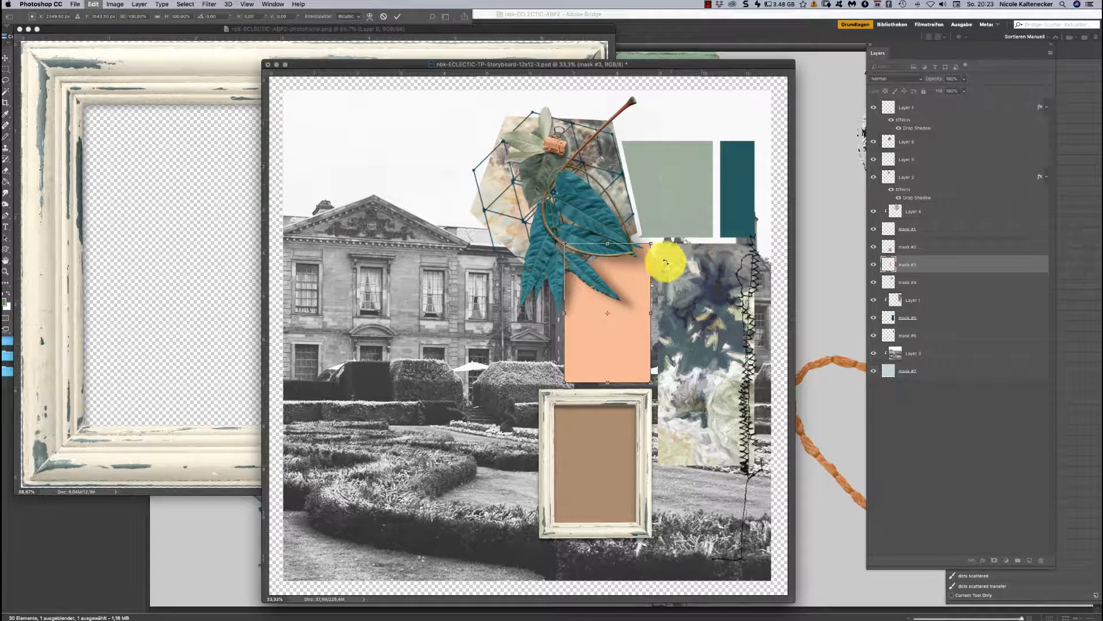
pyautogui.moveTo(667, 224); pyautogui.dragTo(534, 212)
pyautogui.moveTo(604, 316)
pyautogui.mouseDown()
pyautogui.moveTo(591, 320)
pyautogui.moveTo(606, 333)
pyautogui.mouseUp()
pyautogui.press('Return')
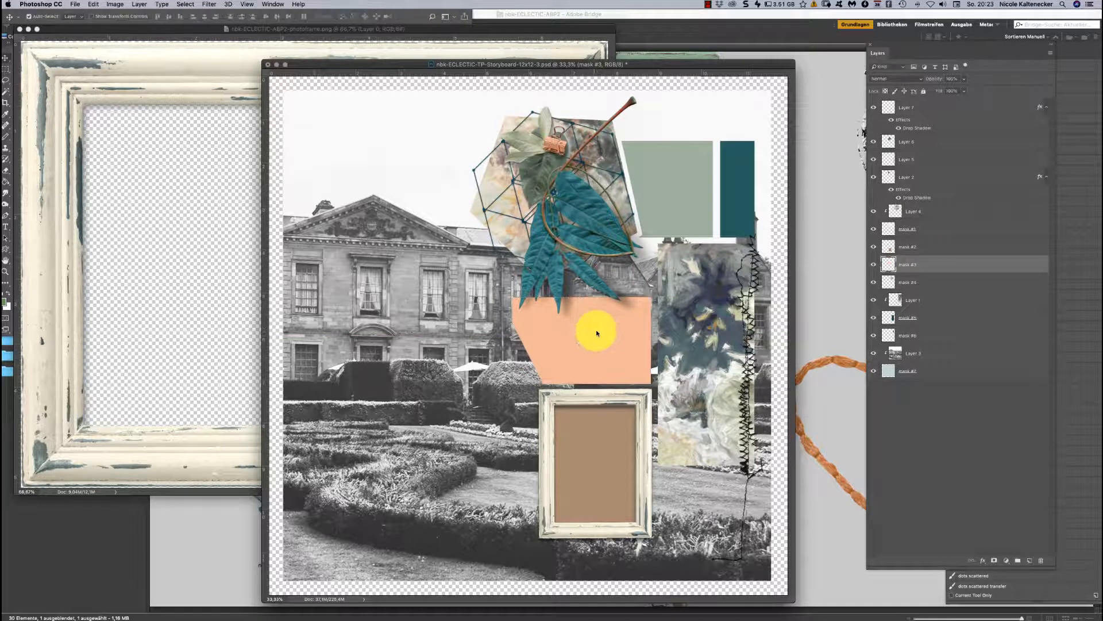
# Duplicate the manor garden photo on Layer 3, move the copy above mask #2 and clip it to that mask
pyautogui.click(432, 341)
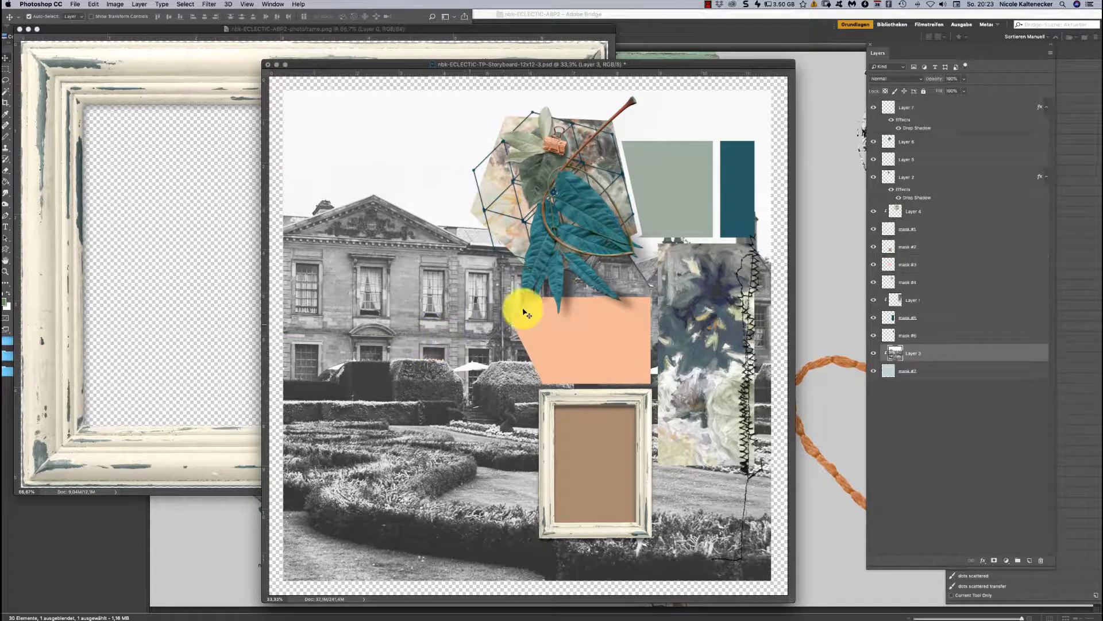
pyautogui.press('super+j')
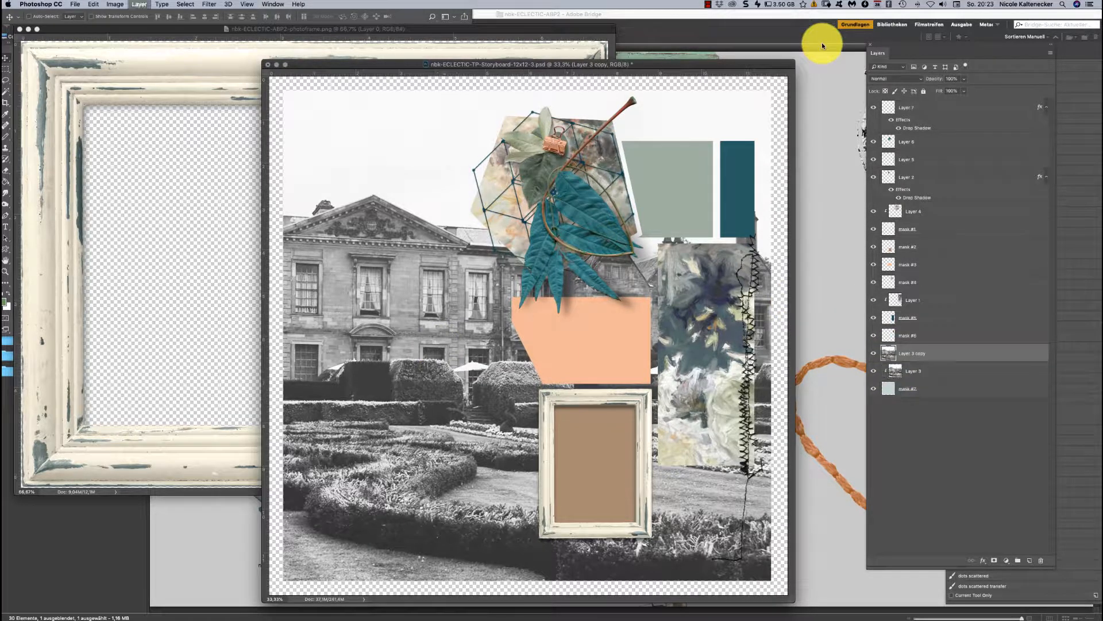
pyautogui.press('super+alt+g')
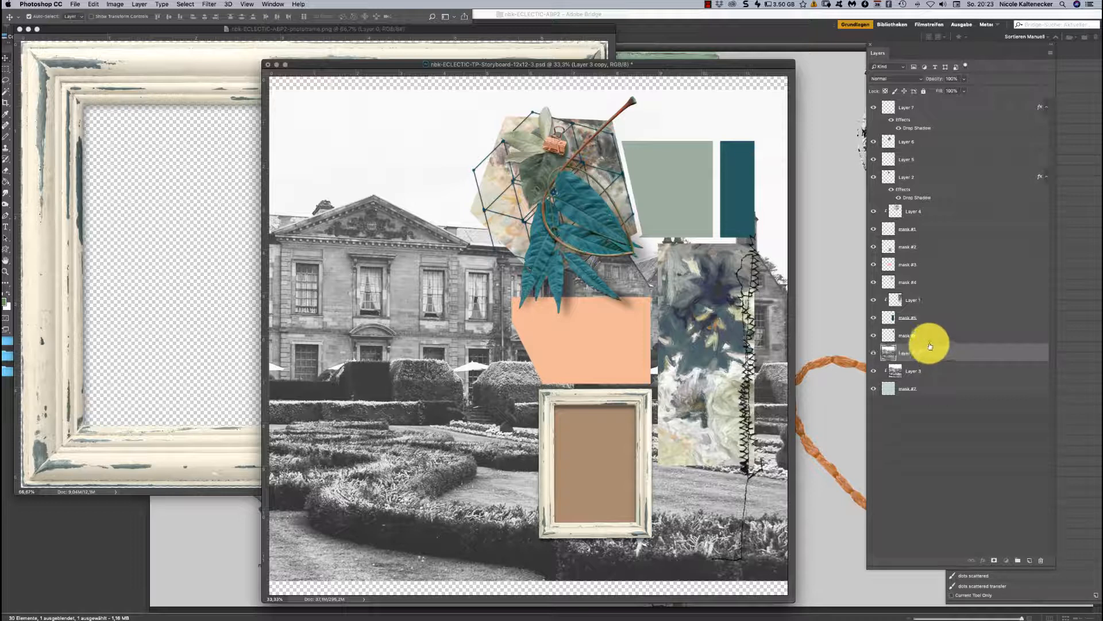
pyautogui.click(874, 353)
pyautogui.click(605, 448)
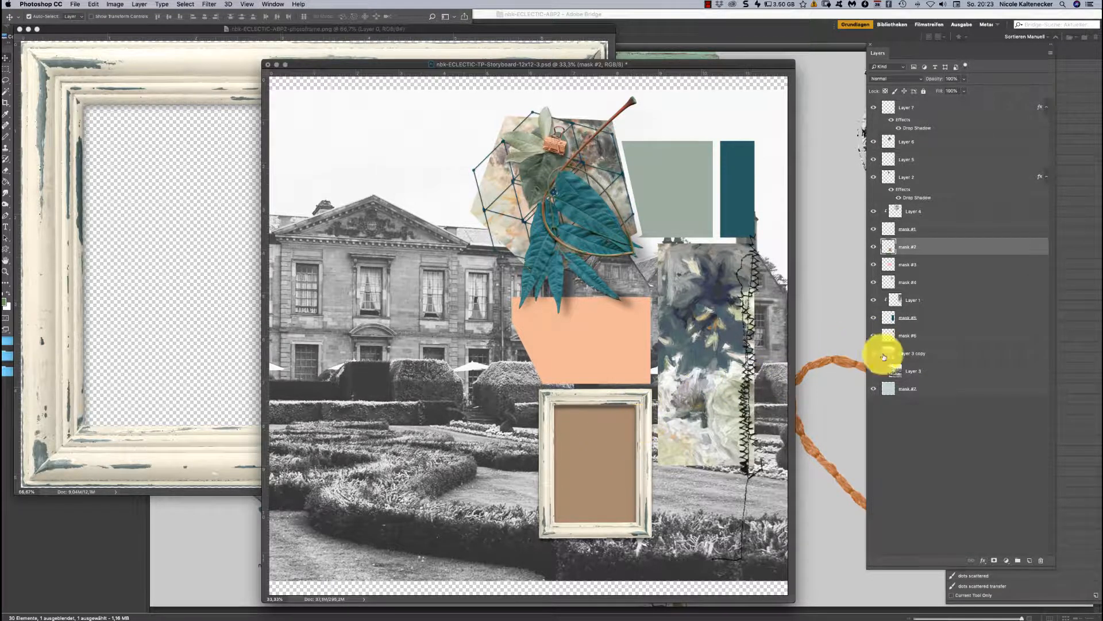
pyautogui.click(963, 353)
pyautogui.moveTo(964, 354); pyautogui.dragTo(942, 235)
pyautogui.press('alt+super+g')
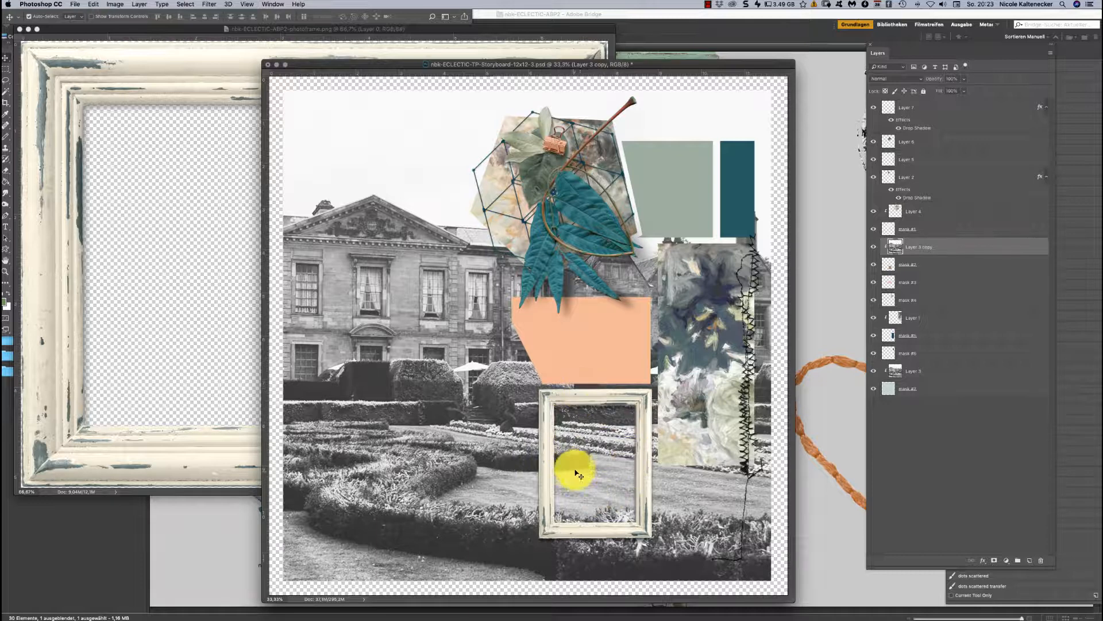
# Add a Color Overlay to Layer 3 copy using the teal sampled from the leaves
pyautogui.click(985, 562)
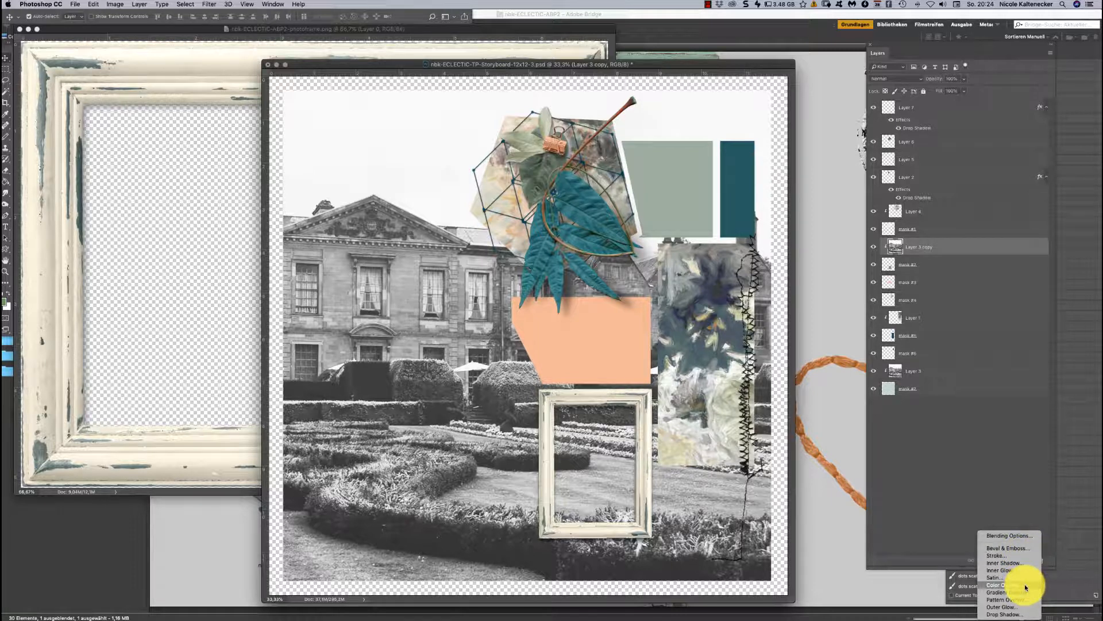
pyautogui.click(1034, 588)
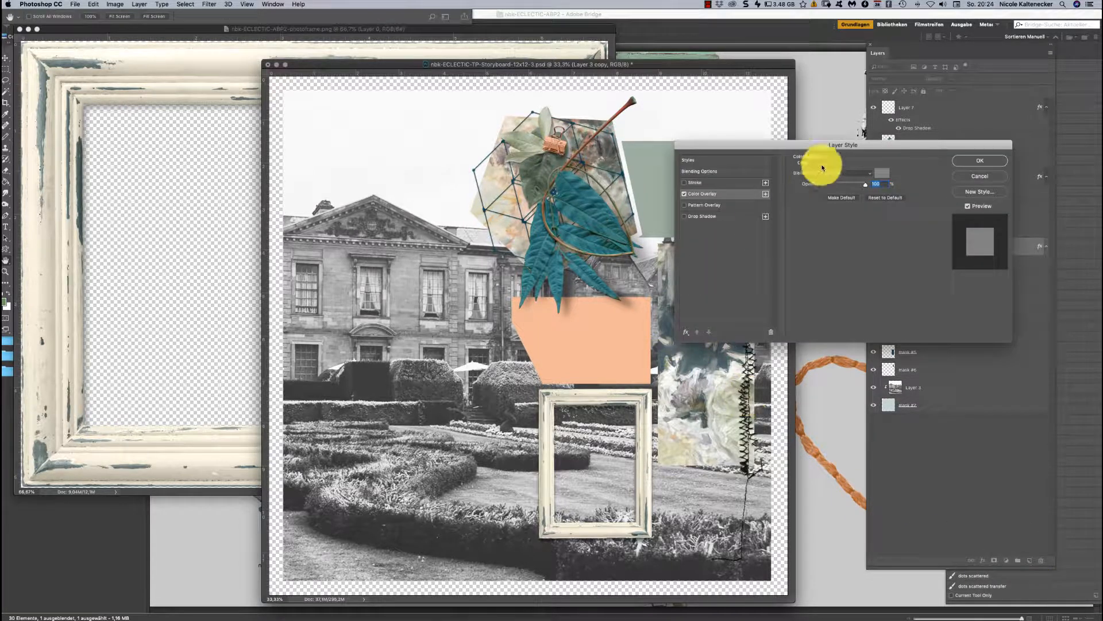
pyautogui.click(884, 174)
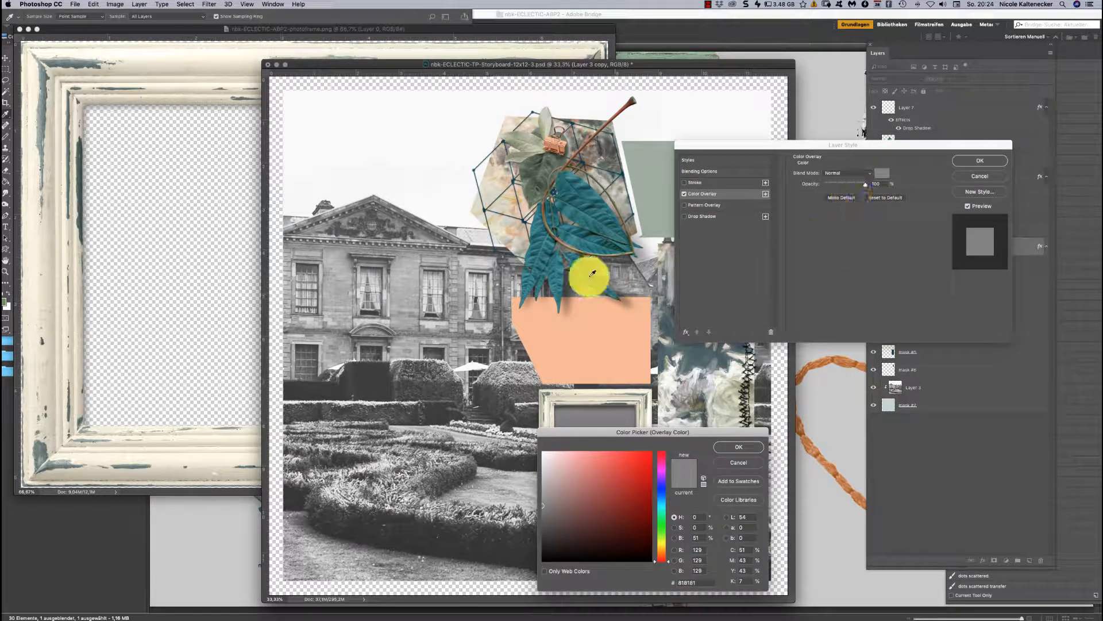
pyautogui.click(576, 217)
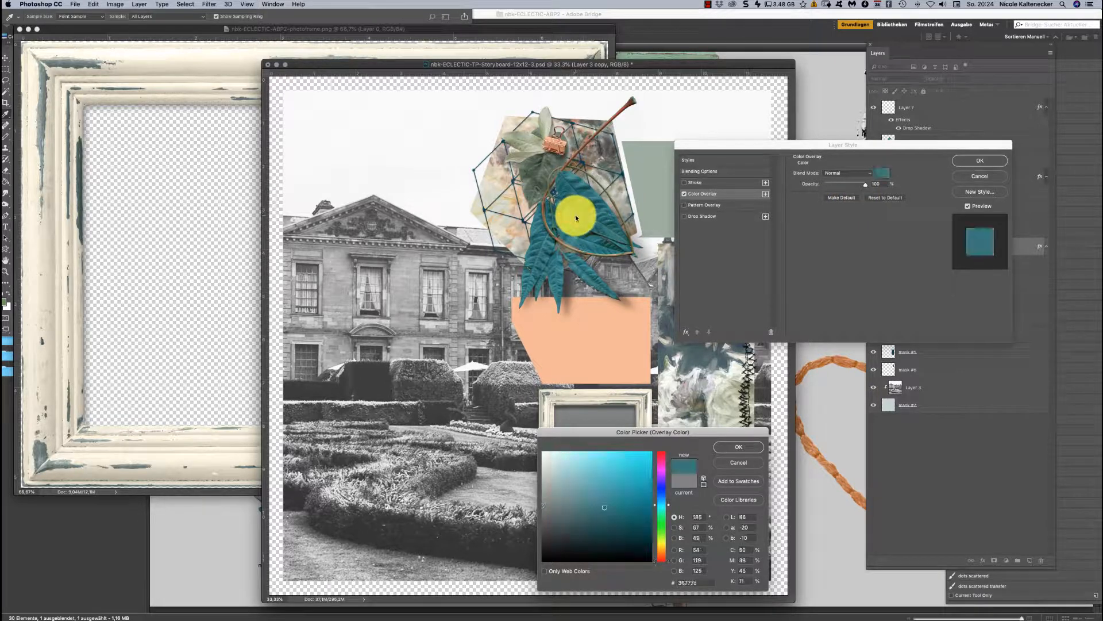
pyautogui.click(738, 447)
# Try the Color, Difference, Color Burn, Linear Burn, Lighten, Color Dodge and Linear Dodge (Add) blend modes for the teal overlay
pyautogui.click(850, 176)
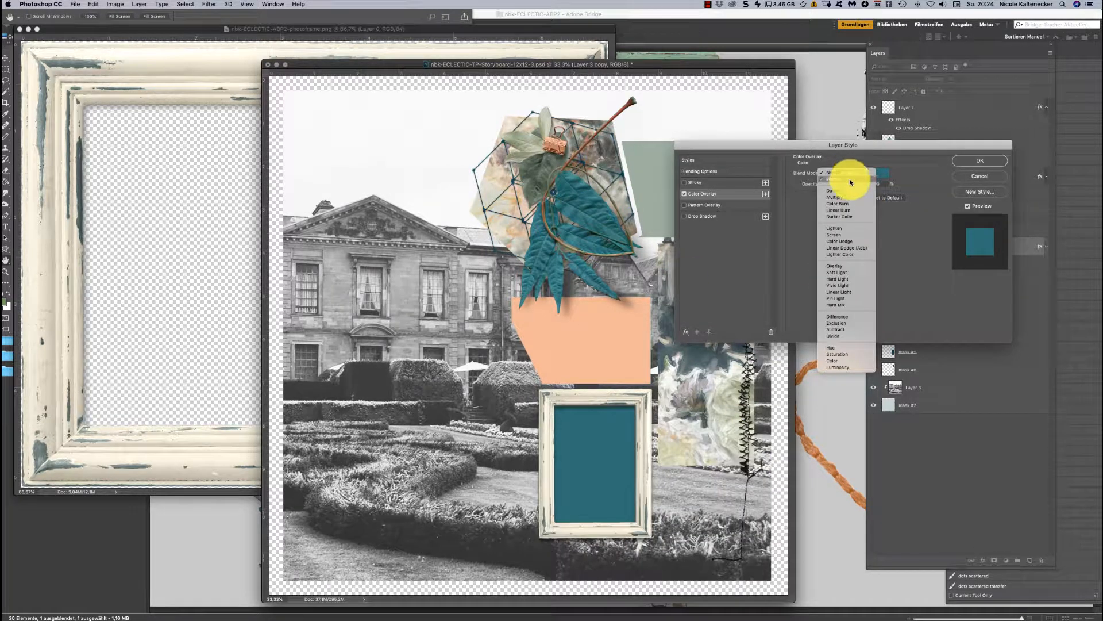
pyautogui.click(845, 361)
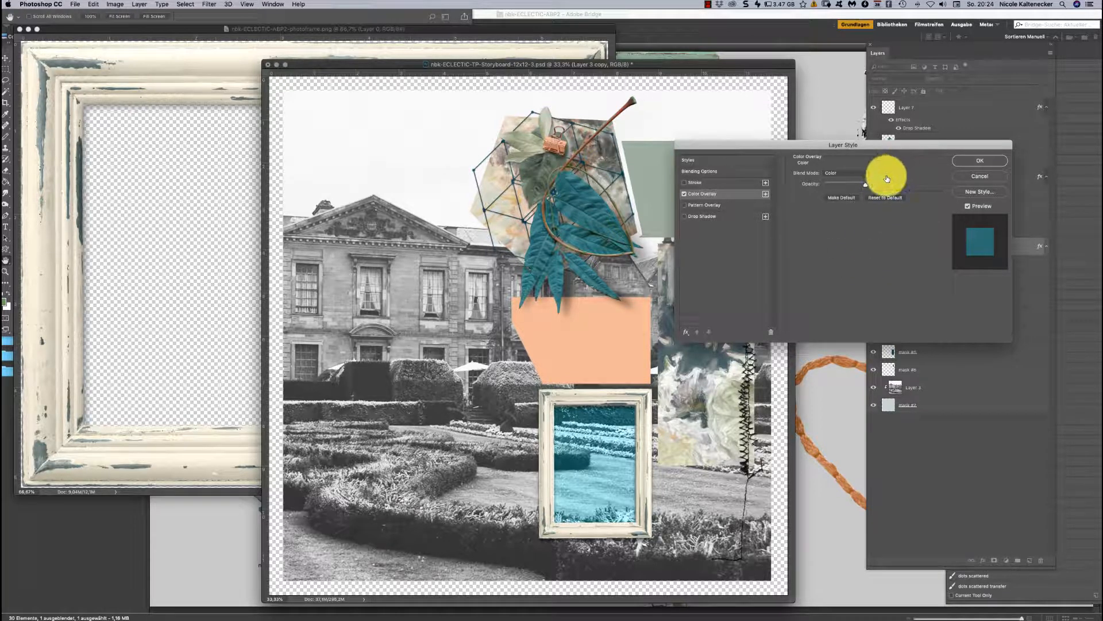
pyautogui.click(859, 174)
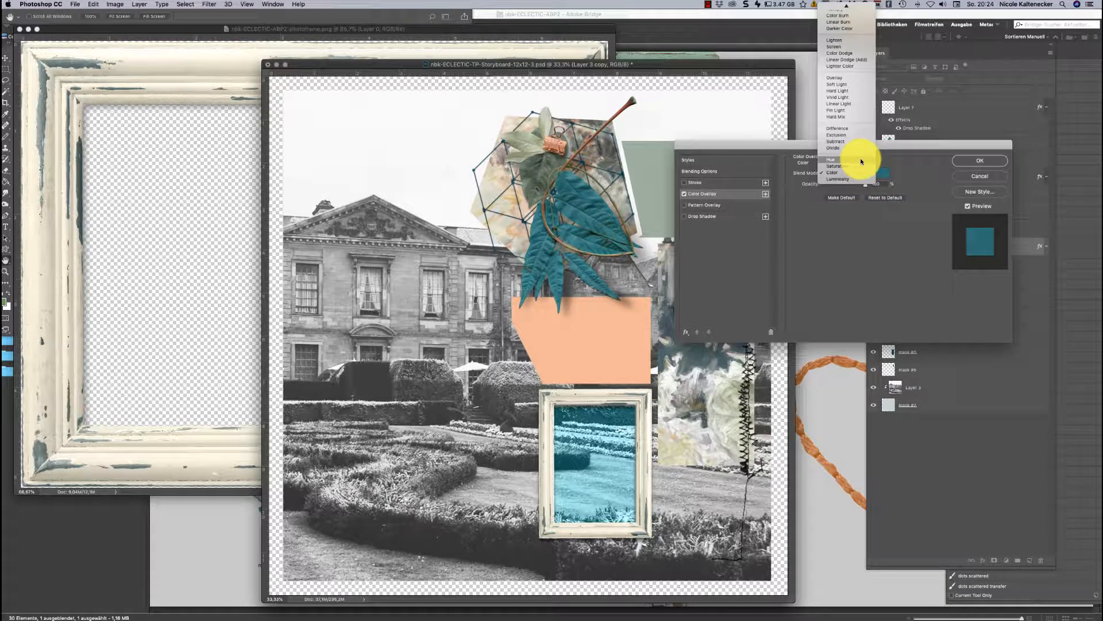
pyautogui.click(868, 130)
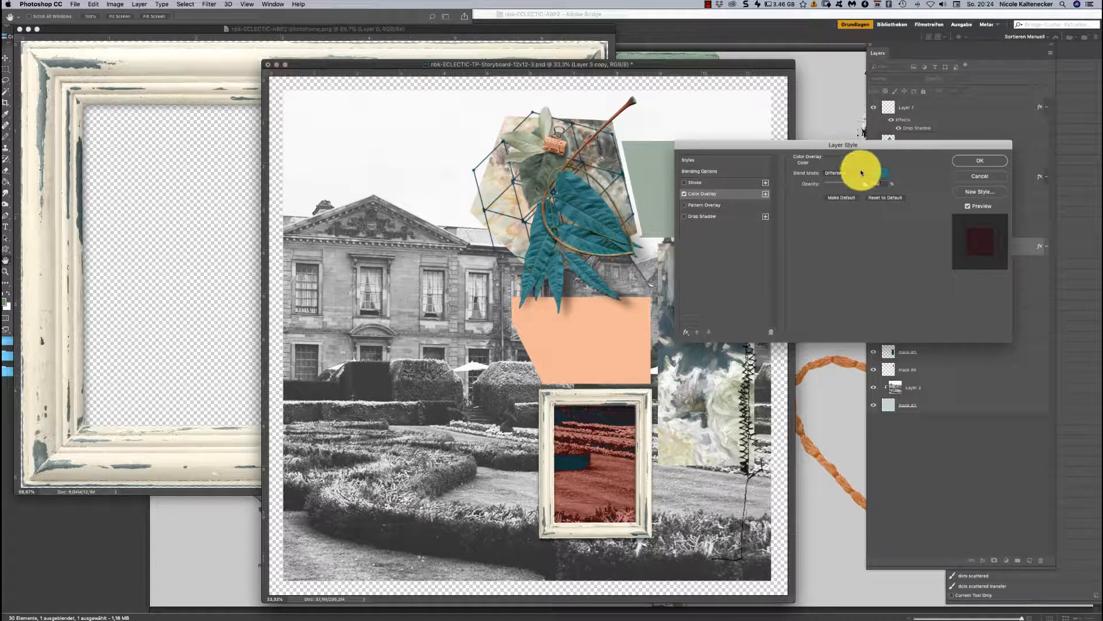
pyautogui.click(854, 171)
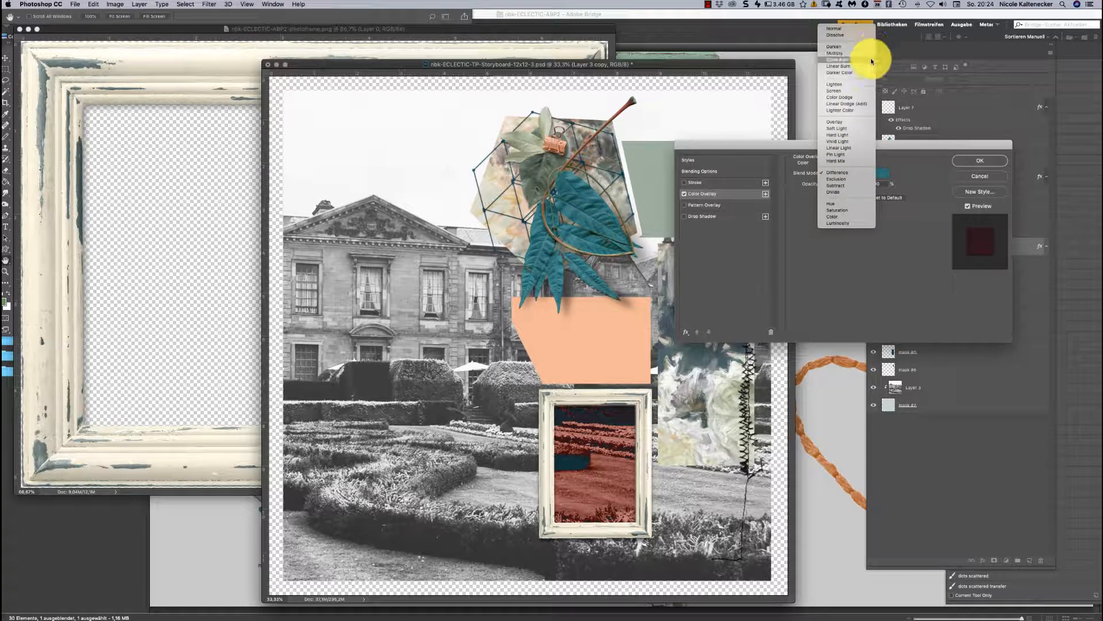
pyautogui.click(871, 60)
pyautogui.click(854, 173)
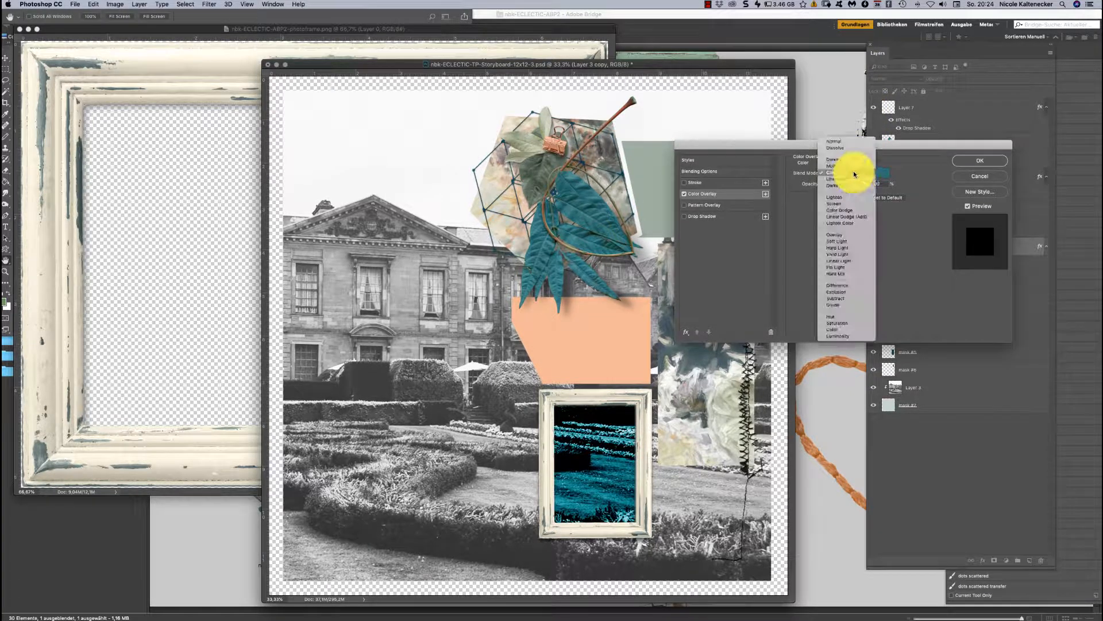
pyautogui.click(855, 179)
pyautogui.click(856, 176)
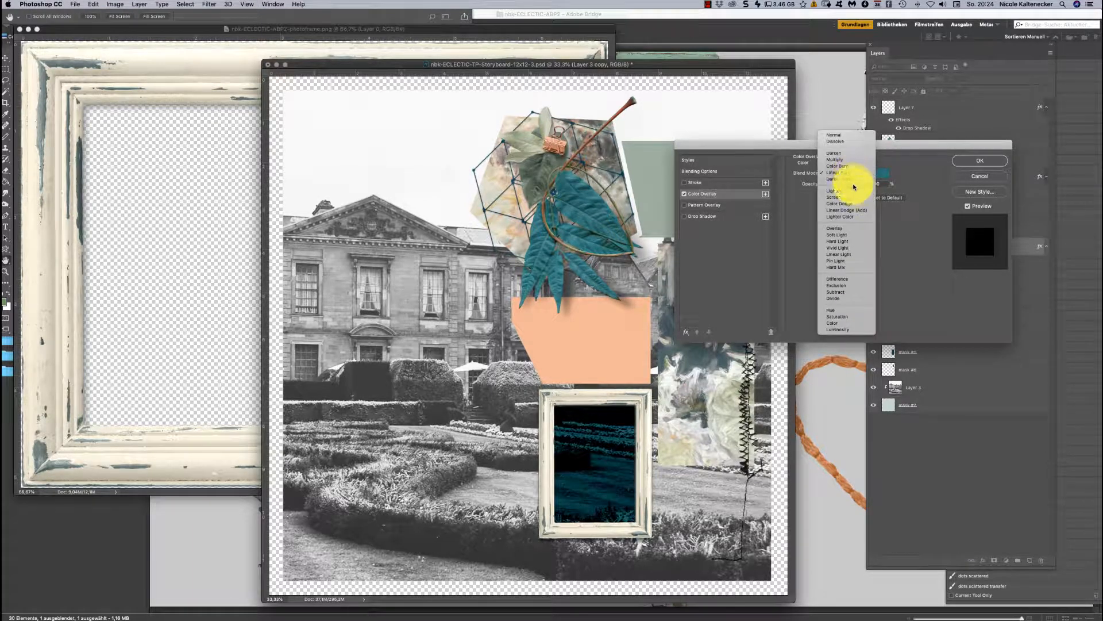
pyautogui.click(855, 192)
pyautogui.click(852, 176)
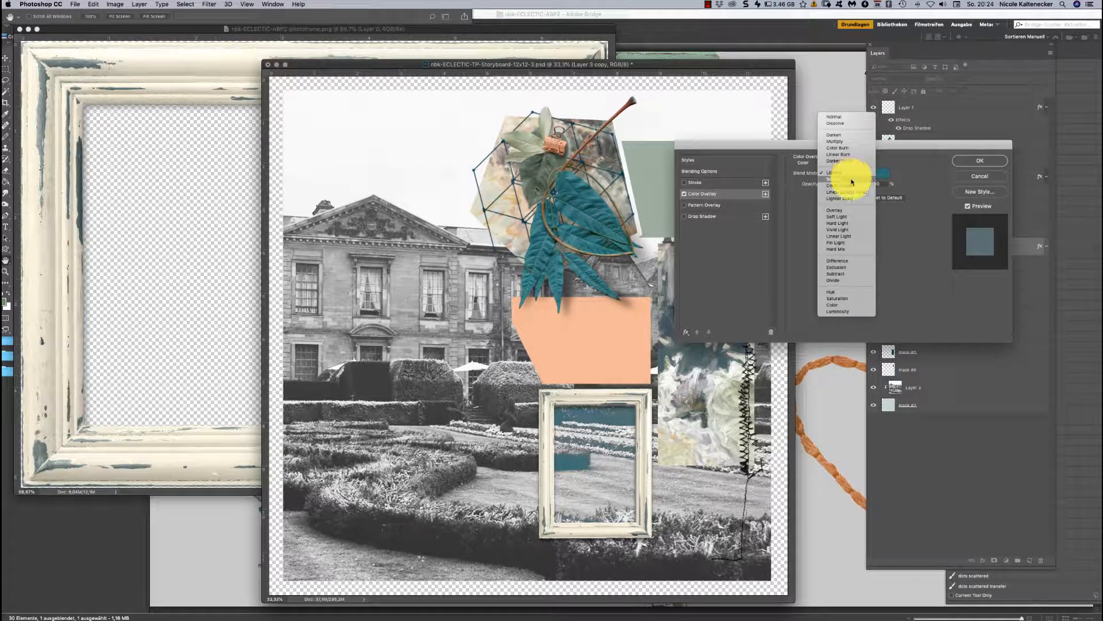
pyautogui.click(852, 185)
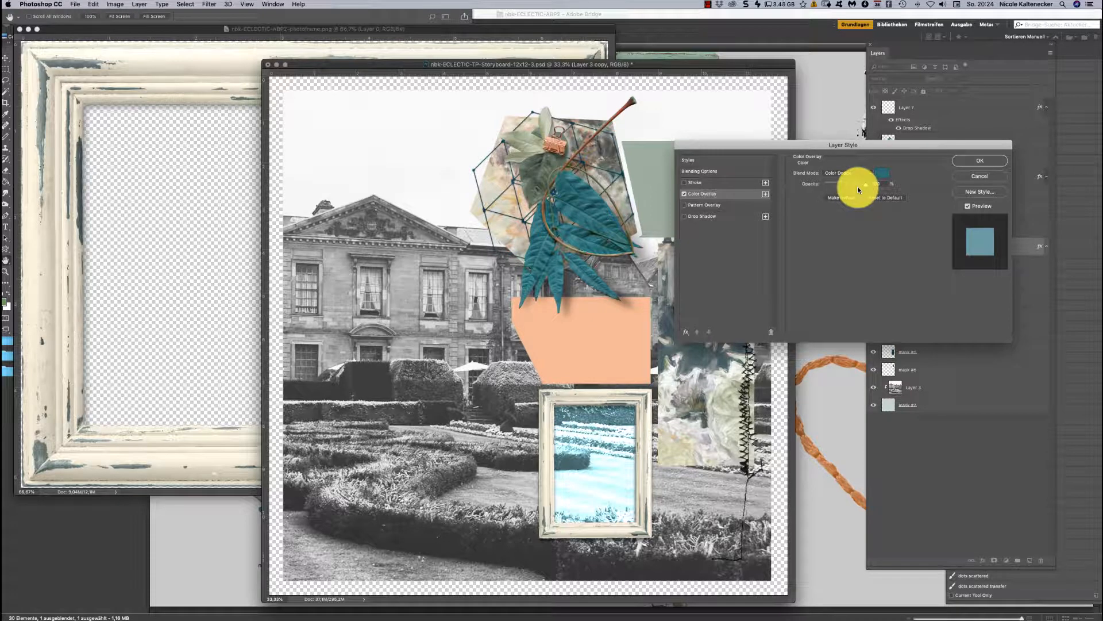
pyautogui.click(854, 175)
pyautogui.click(857, 180)
# Set the teal Color Overlay's blend mode to Overlay and apply the layer style
pyautogui.click(855, 174)
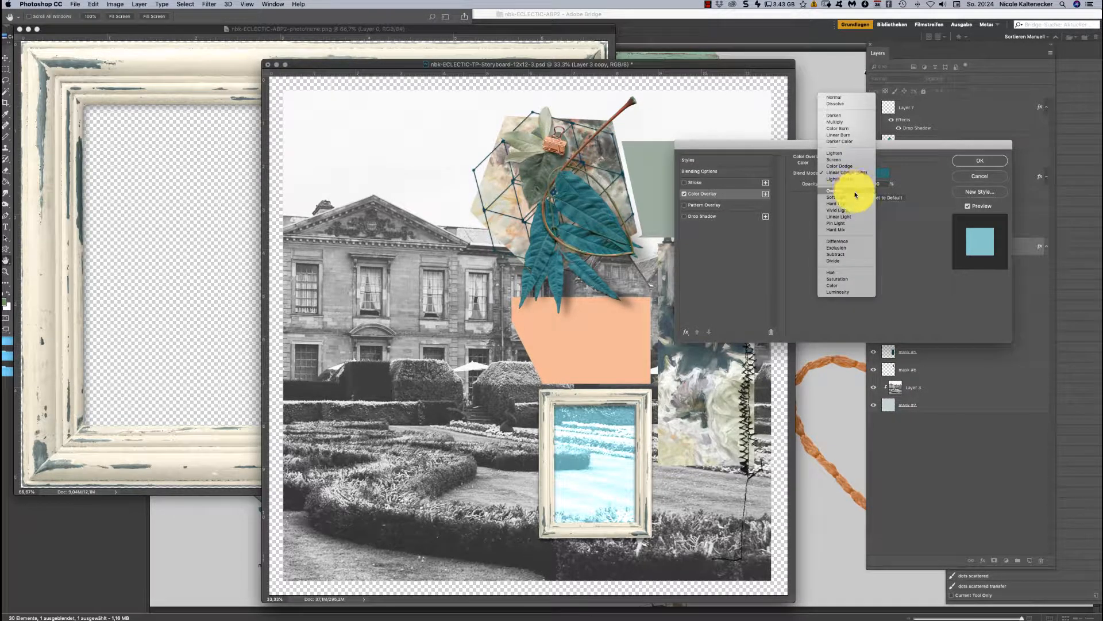
pyautogui.click(855, 191)
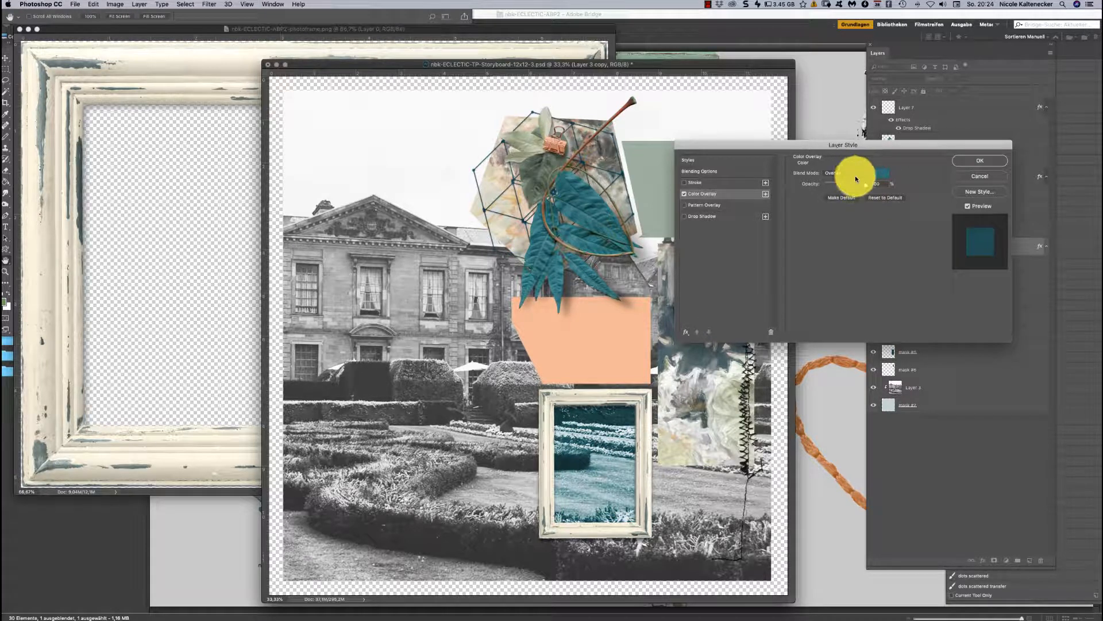
pyautogui.click(980, 162)
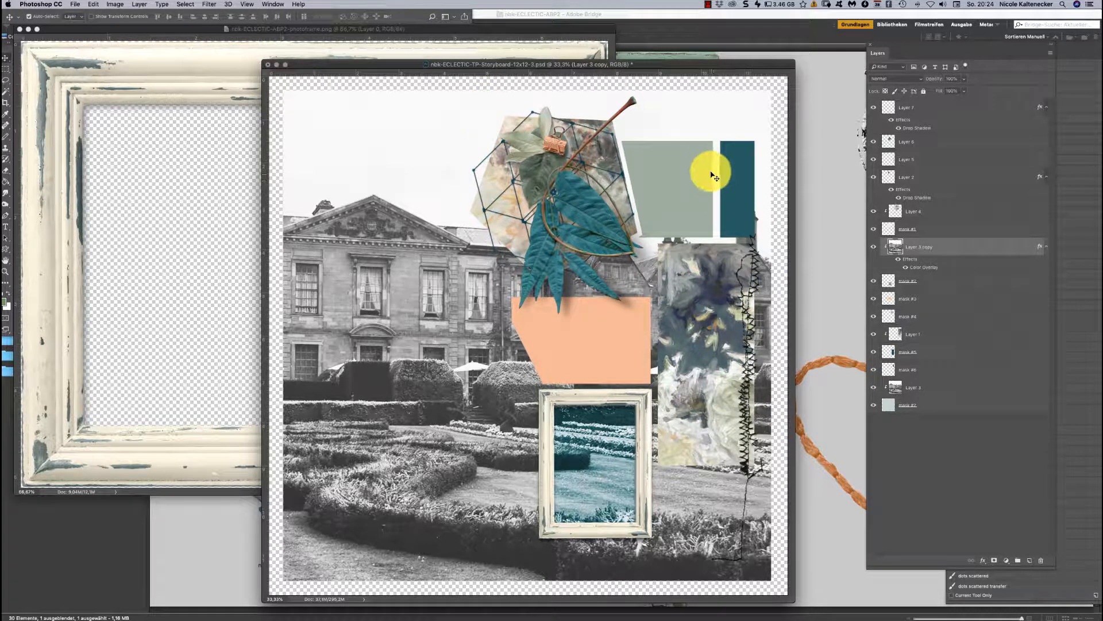
# Close the photo frame file, switch to Bridge and open nbk-ECLECTIC-ABP2-typesetter-treshold.png in Photoshop
pyautogui.click(143, 234)
pyautogui.press('super+w')
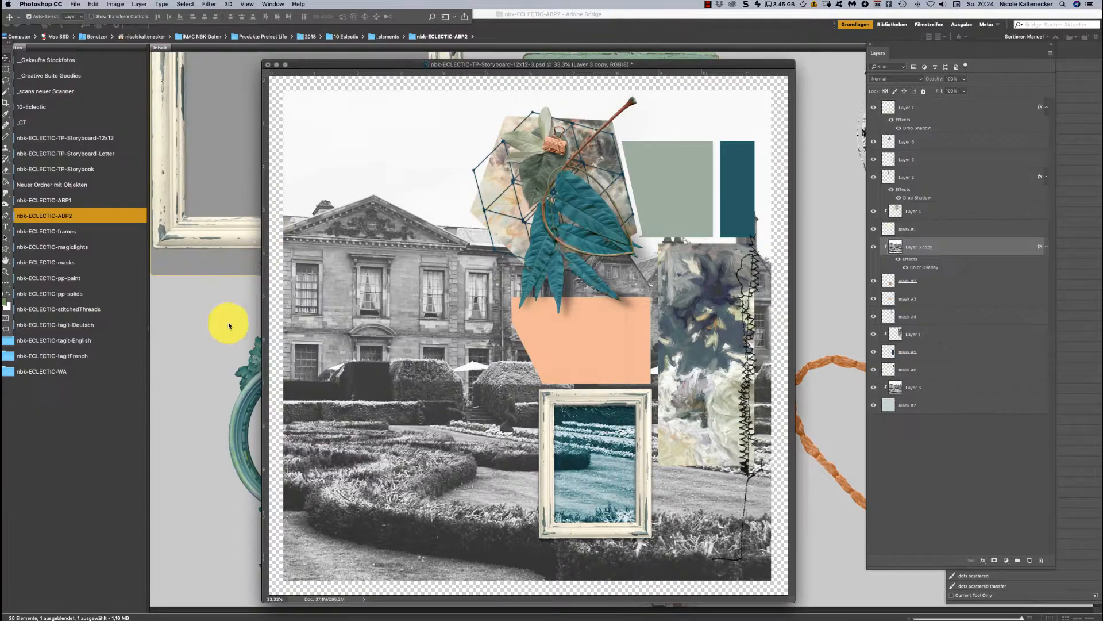
pyautogui.click(286, 281)
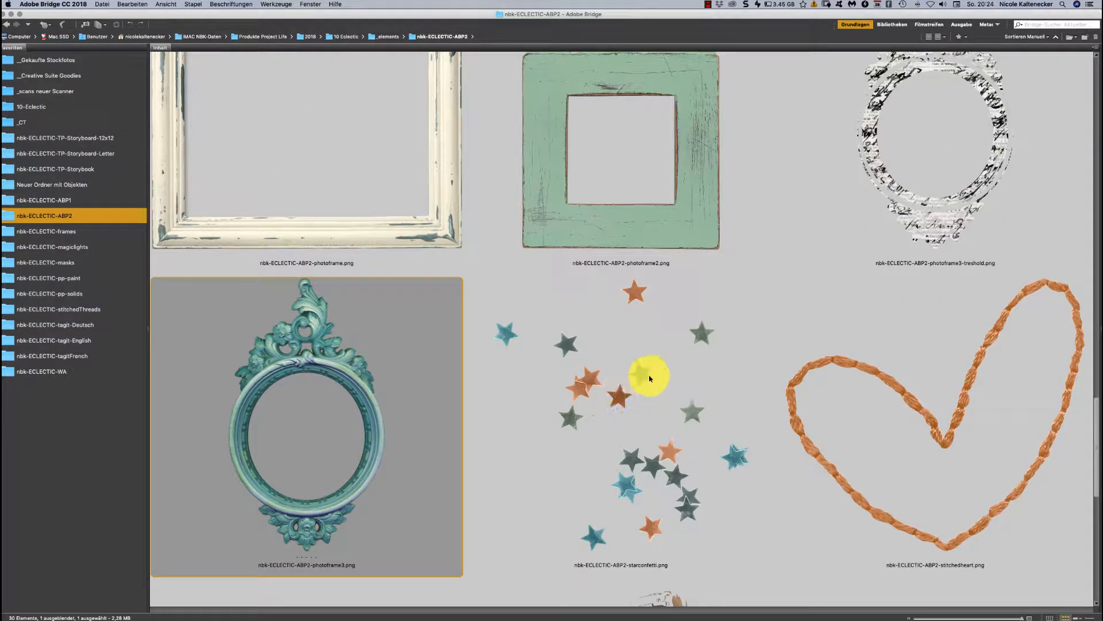
pyautogui.click(799, 269)
pyautogui.scroll(4, 1099, 188)
pyautogui.scroll(8, 1099, 187)
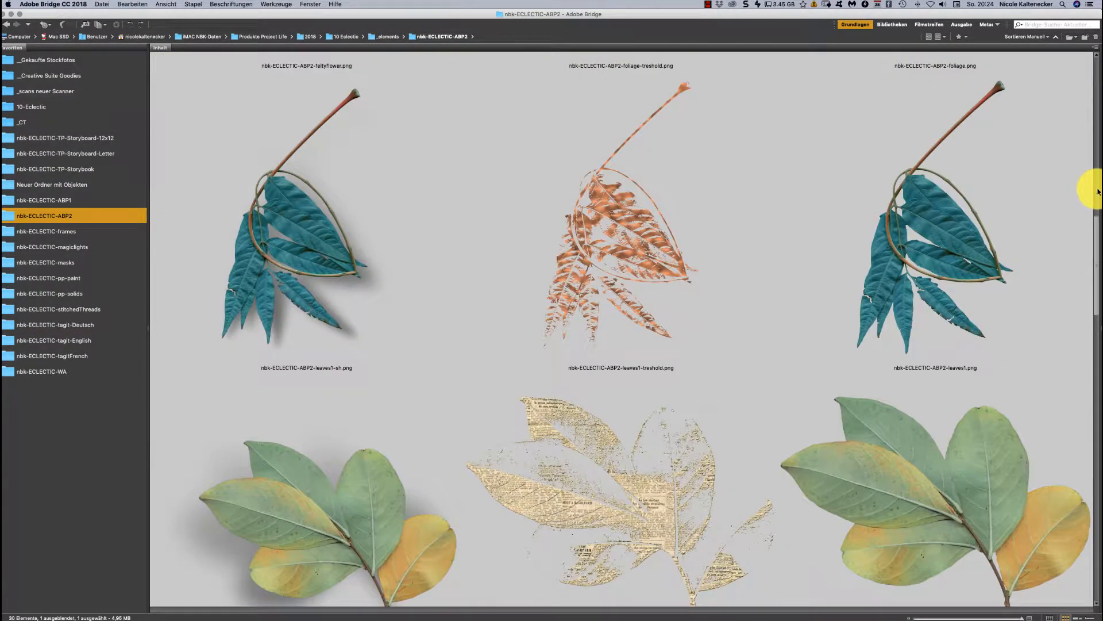
pyautogui.scroll(-10, 1083, 233)
pyautogui.scroll(-10, 982, 409)
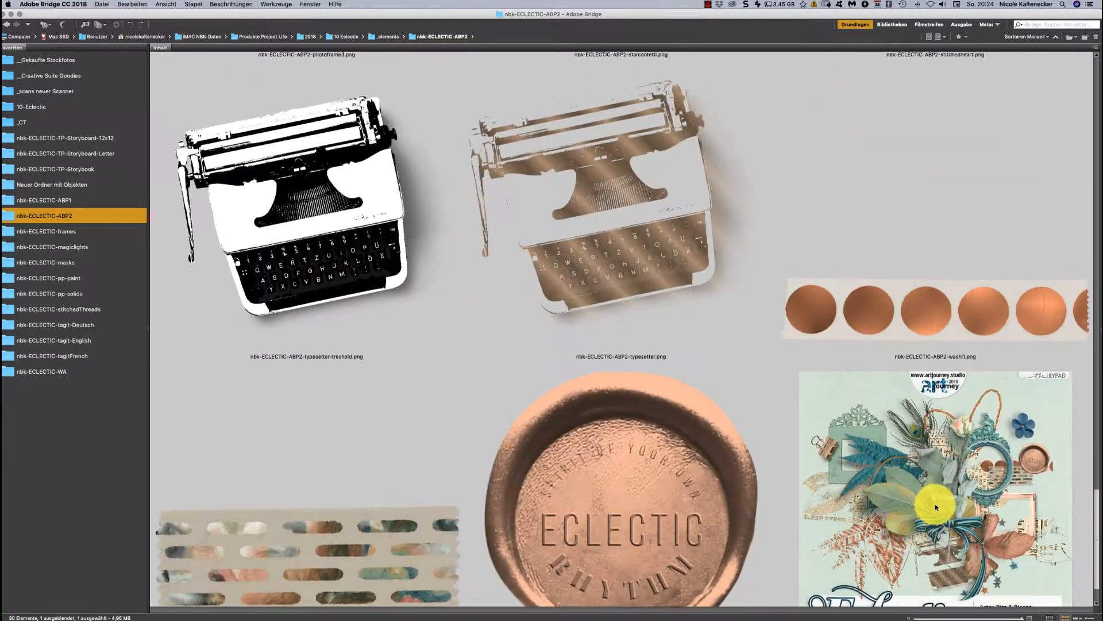
pyautogui.scroll(5, 920, 517)
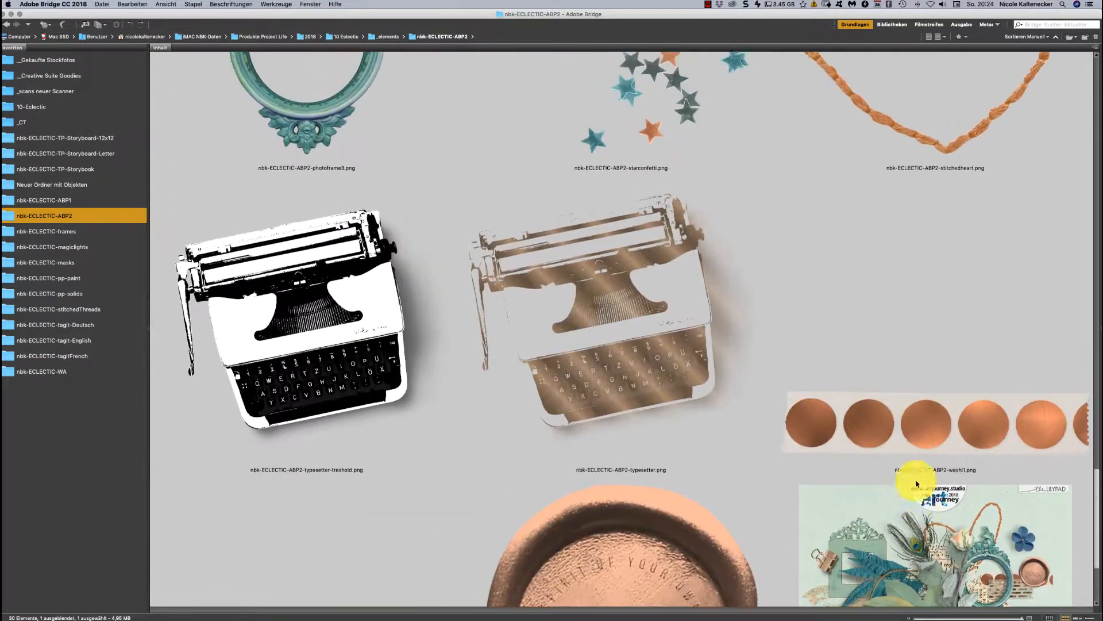
pyautogui.press('super+Tab')
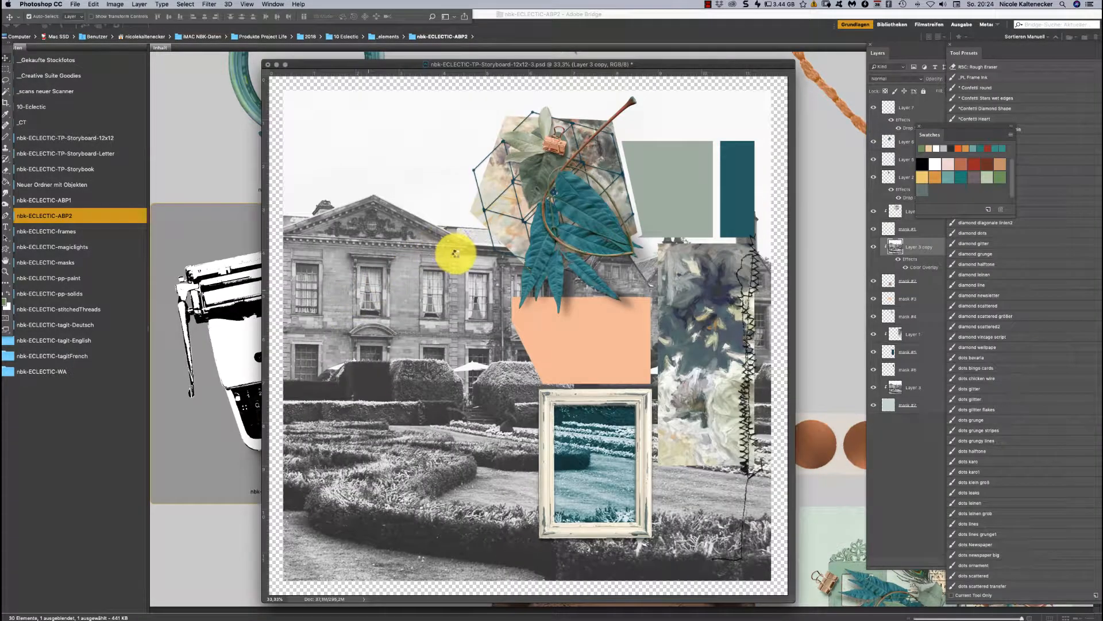
# Add the black-and-white typewriter to the storyboard, scaled to about 52% and placed over the painted floral paper
pyautogui.hotkey('ctrl', 'Tab')
pyautogui.moveTo(444, 266); pyautogui.dragTo(730, 294)
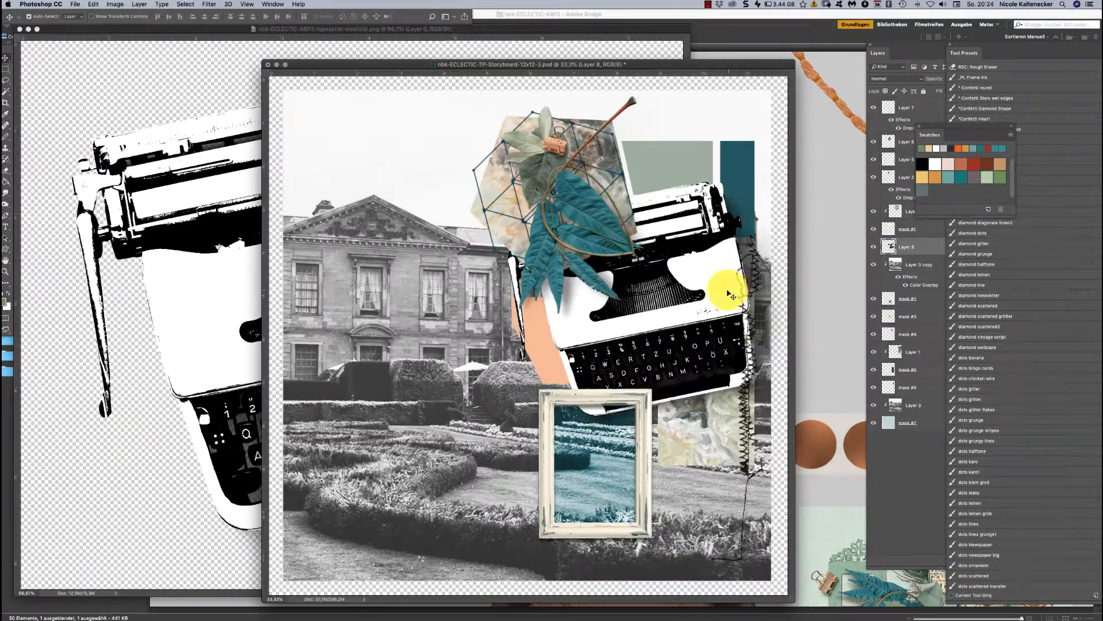
pyautogui.press('super+t')
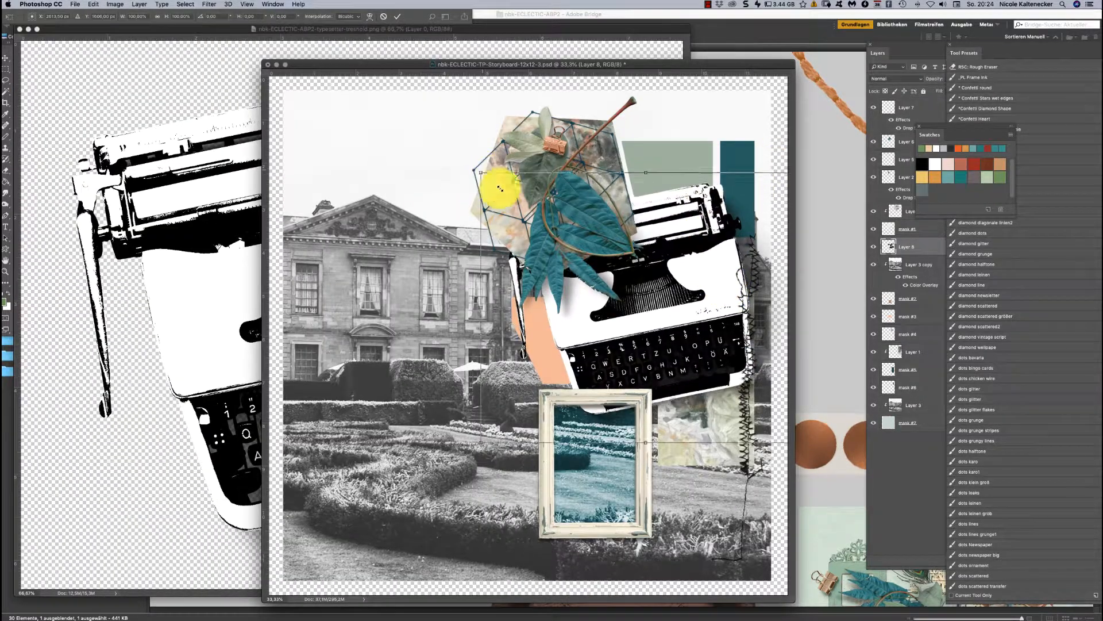
pyautogui.moveTo(500, 188); pyautogui.dragTo(710, 335)
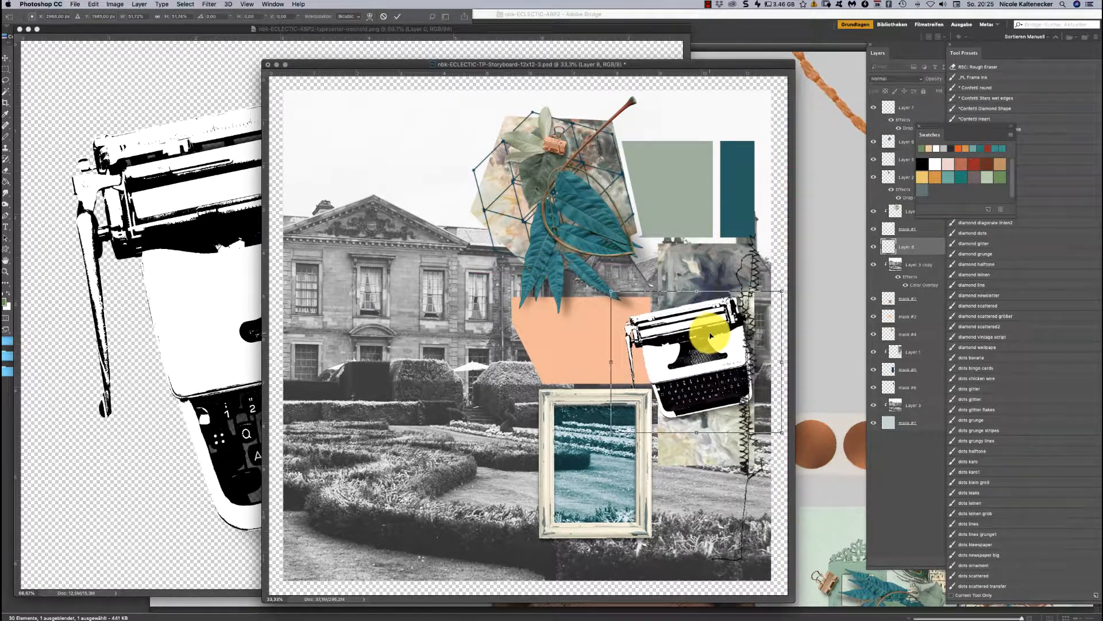
pyautogui.press('Return')
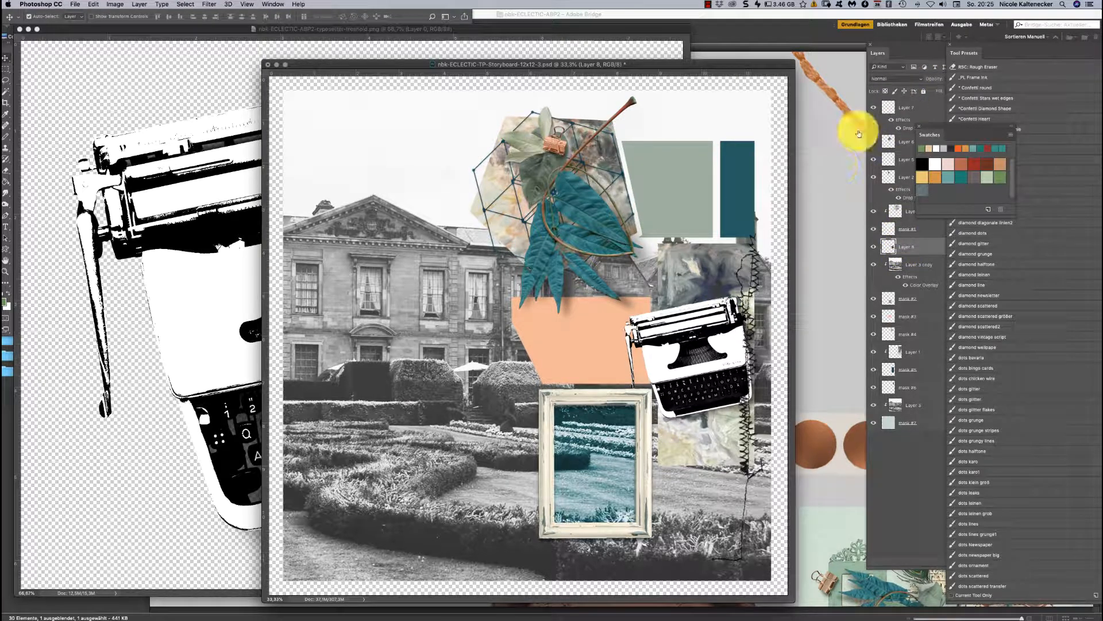
# Try the Color Burn blend mode on the typewriter layer and set it to Overlay
pyautogui.click(889, 80)
pyautogui.click(893, 109)
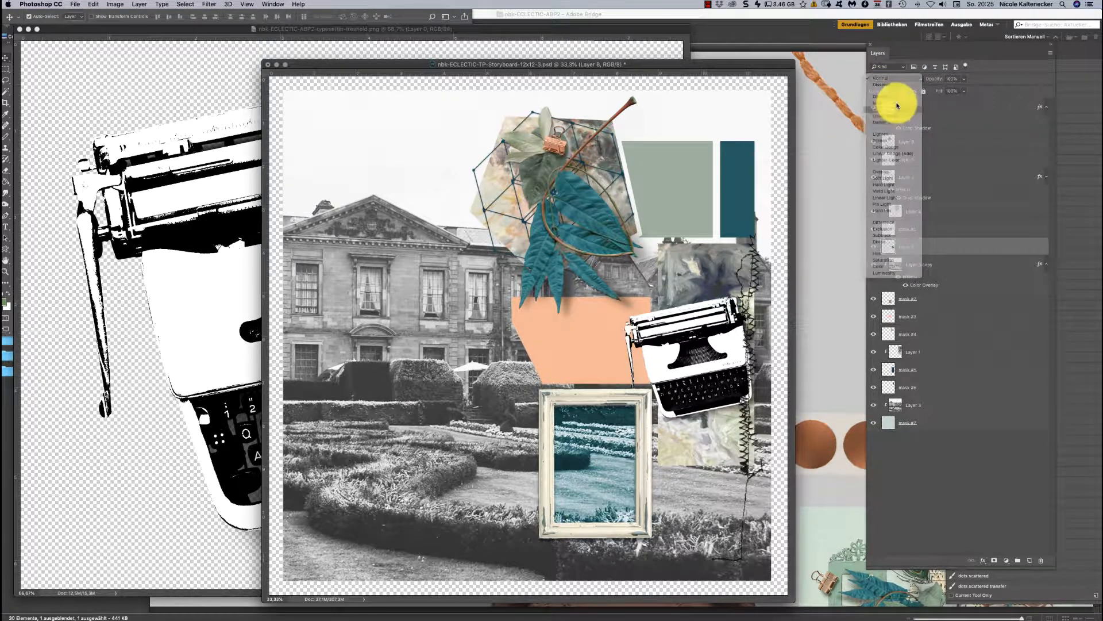
pyautogui.click(911, 79)
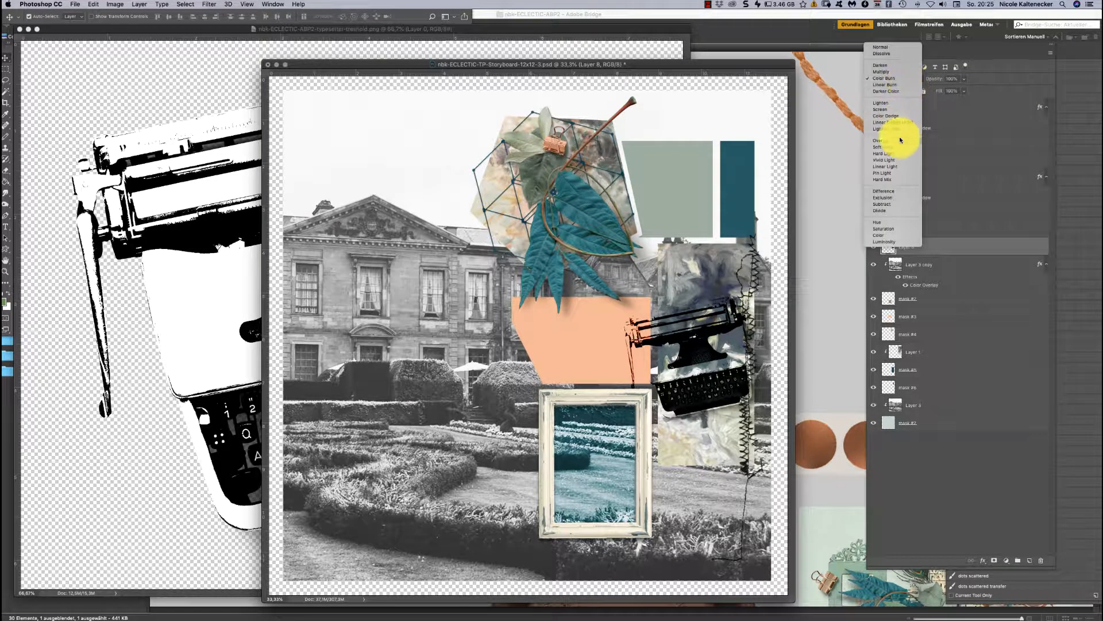
pyautogui.click(902, 142)
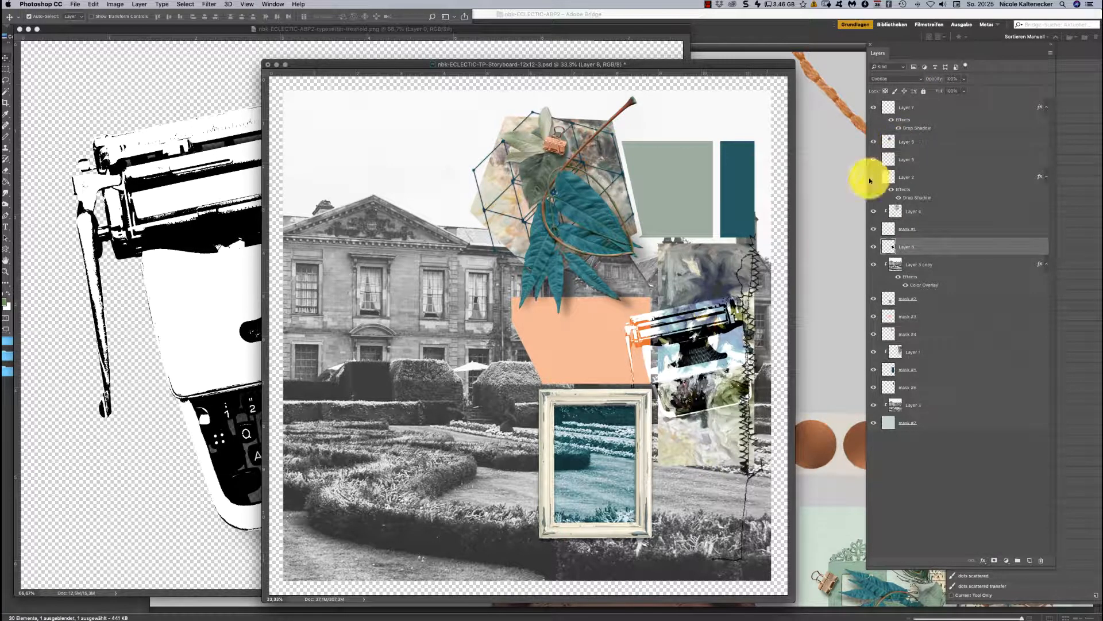
# Move the typewriter onto the peach paper shape and scale it down to fit above the picture frame
pyautogui.moveTo(712, 359); pyautogui.dragTo(607, 363)
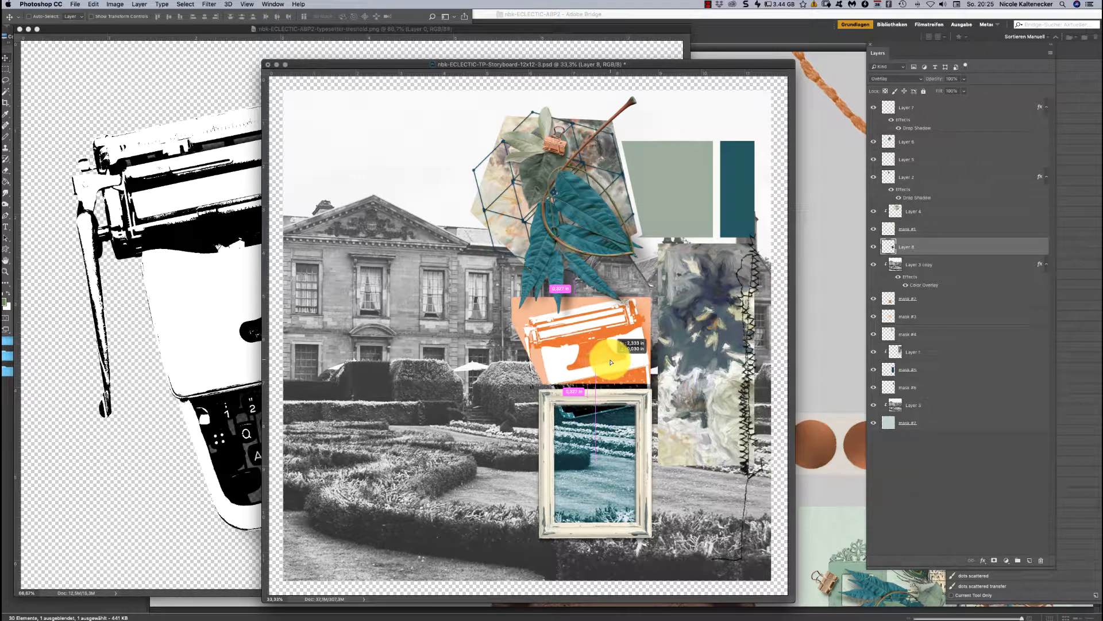
pyautogui.press('super+t')
pyautogui.moveTo(678, 431); pyautogui.dragTo(614, 345)
pyautogui.moveTo(654, 288); pyautogui.dragTo(626, 321)
pyautogui.press('Return')
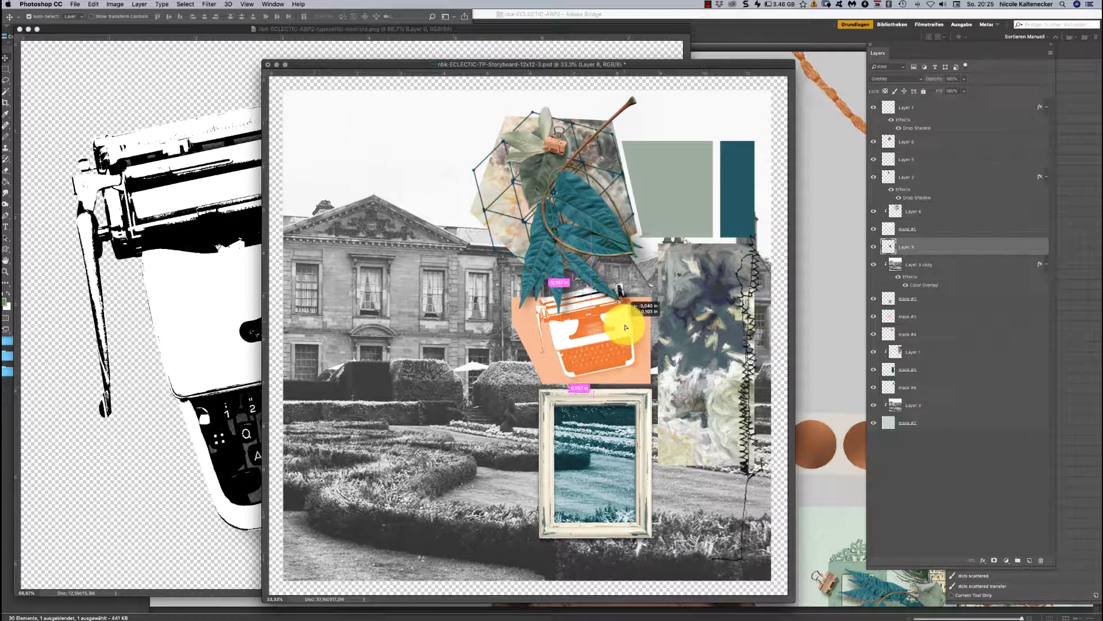
# Close the typewriter file, switch to Bridge and open the "Everybody deserves somebody who makes them look forward to tomorrow." word art from nbk-ECLECTIC-WA
pyautogui.click(147, 294)
pyautogui.press('super+w')
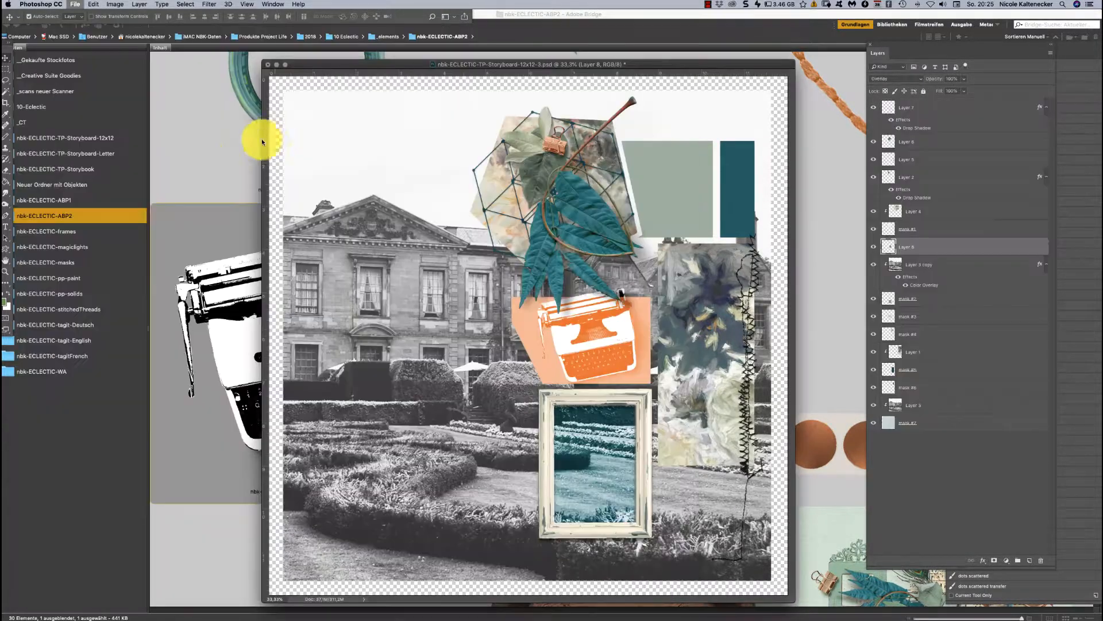
pyautogui.click(185, 289)
pyautogui.click(81, 371)
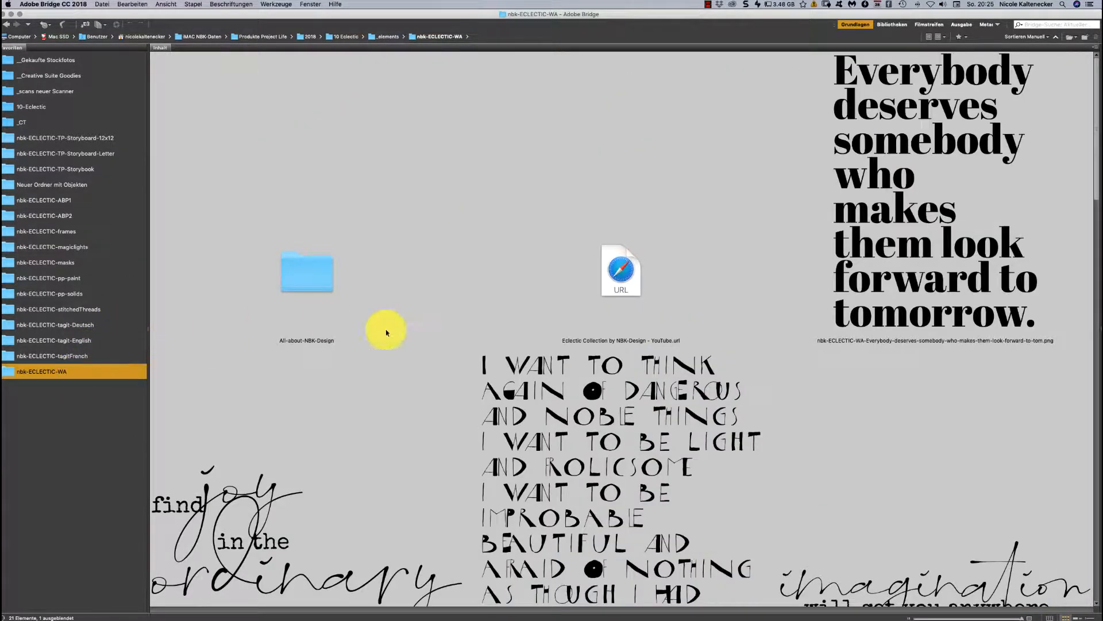
pyautogui.doubleClick(996, 162)
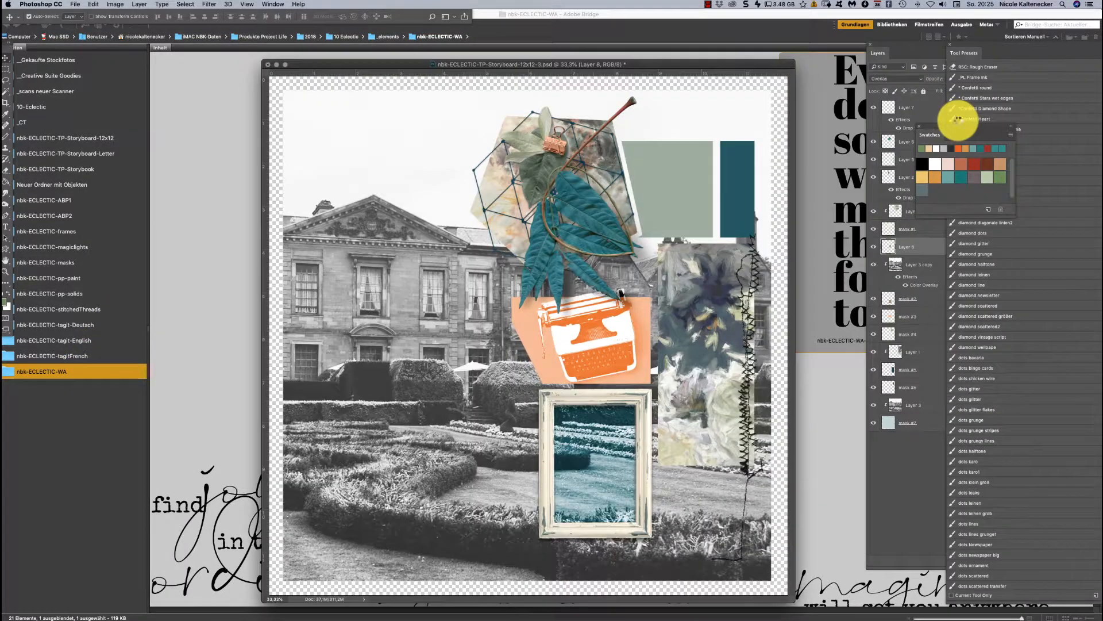
# Add the word art to the storyboard, scale it down onto the sage green paper and close its source file
pyautogui.moveTo(318, 363); pyautogui.dragTo(730, 313)
pyautogui.press('super+t')
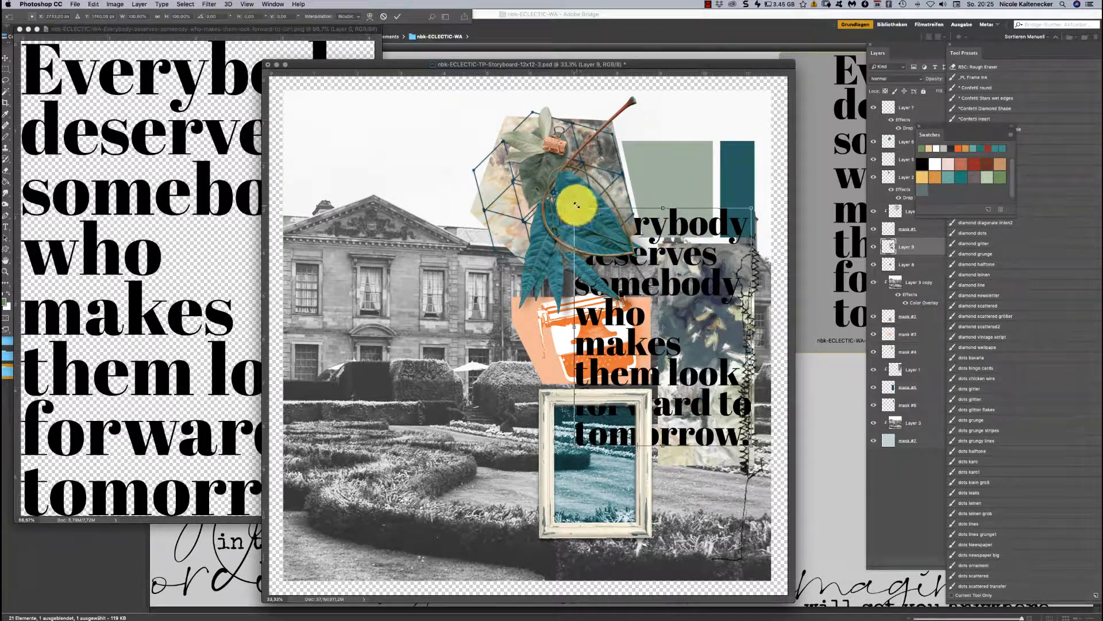
pyautogui.moveTo(576, 205); pyautogui.dragTo(693, 177)
pyautogui.moveTo(626, 263); pyautogui.dragTo(648, 233)
pyautogui.press('Return')
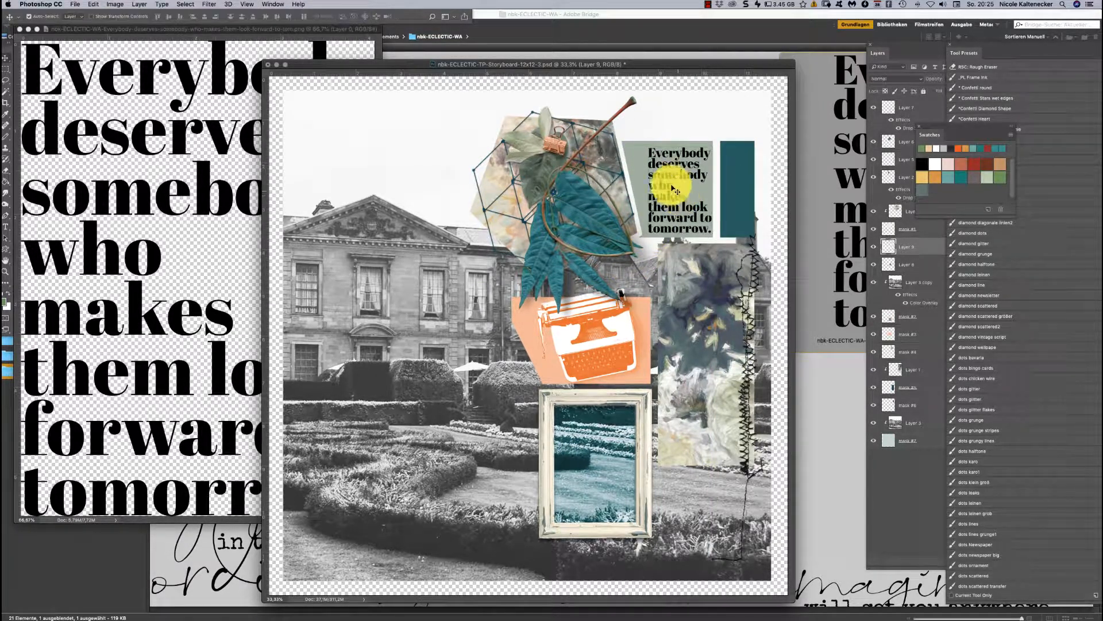
pyautogui.click(123, 253)
pyautogui.press('super+w')
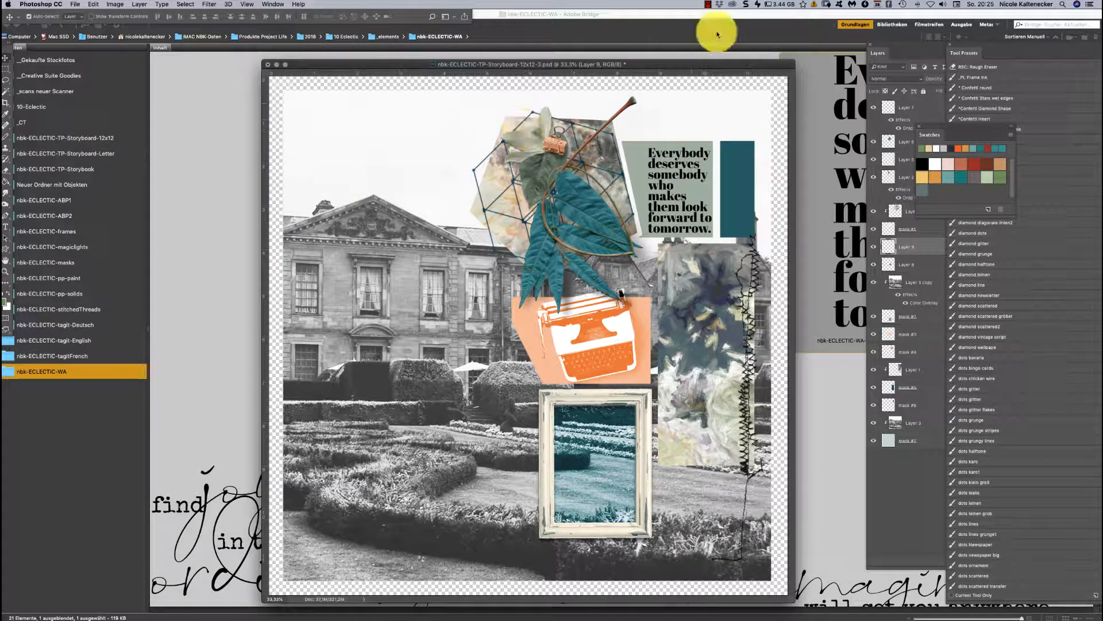
# Nudge the word art slightly up and to the left on the sage green paper
pyautogui.hotkey('shift', 'Up')
pyautogui.press('Left')
pyautogui.press('Left')
pyautogui.press('Left')
pyautogui.press('Left')
pyautogui.press('Left')
pyautogui.press('Left')
pyautogui.press('Left')
pyautogui.press('Left')
pyautogui.press('Left')
pyautogui.press('Left')
pyautogui.press('Left')
pyautogui.press('Left')
pyautogui.press('Left')
pyautogui.press('Left')
pyautogui.press('Left')
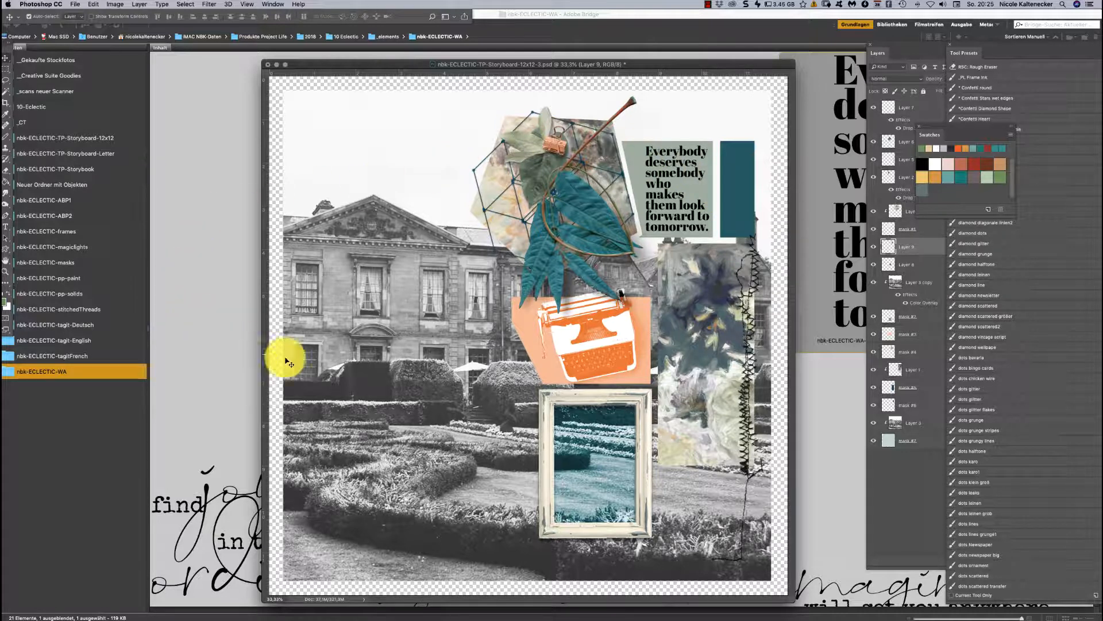
# Shift the typewriter slightly up and to the left on the peach paper
pyautogui.click(559, 296)
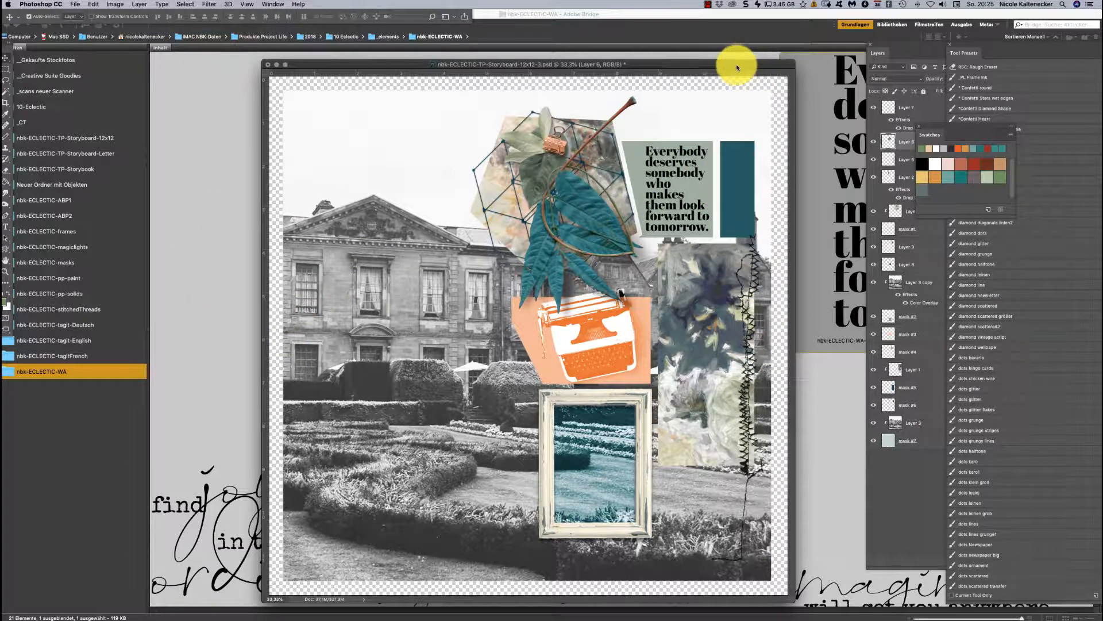
pyautogui.moveTo(736, 64); pyautogui.dragTo(750, 57)
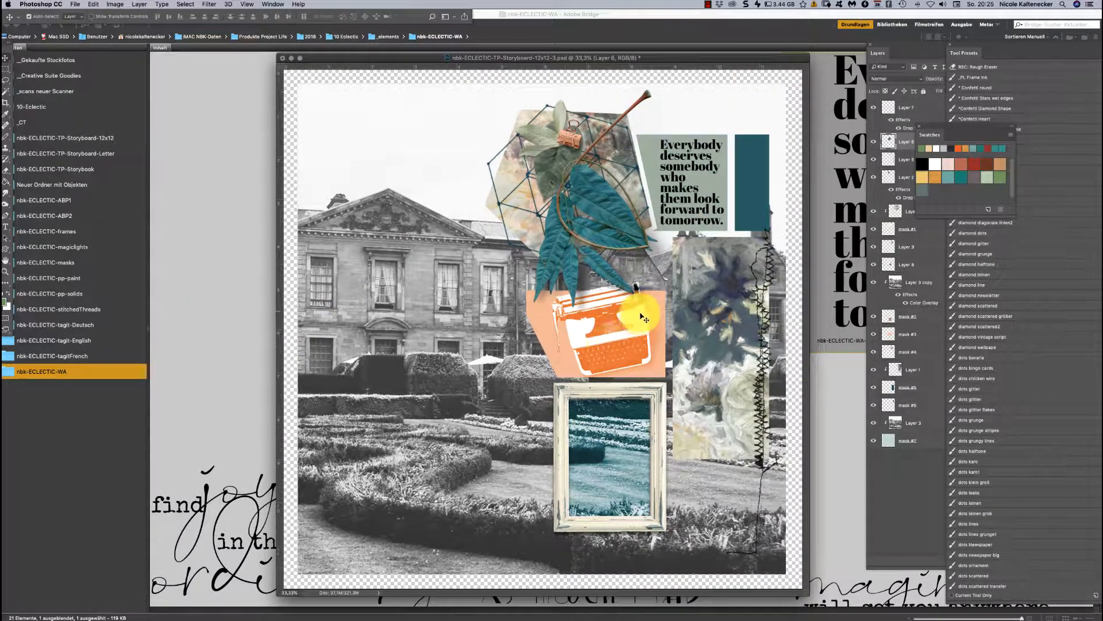
pyautogui.moveTo(642, 317); pyautogui.dragTo(632, 315)
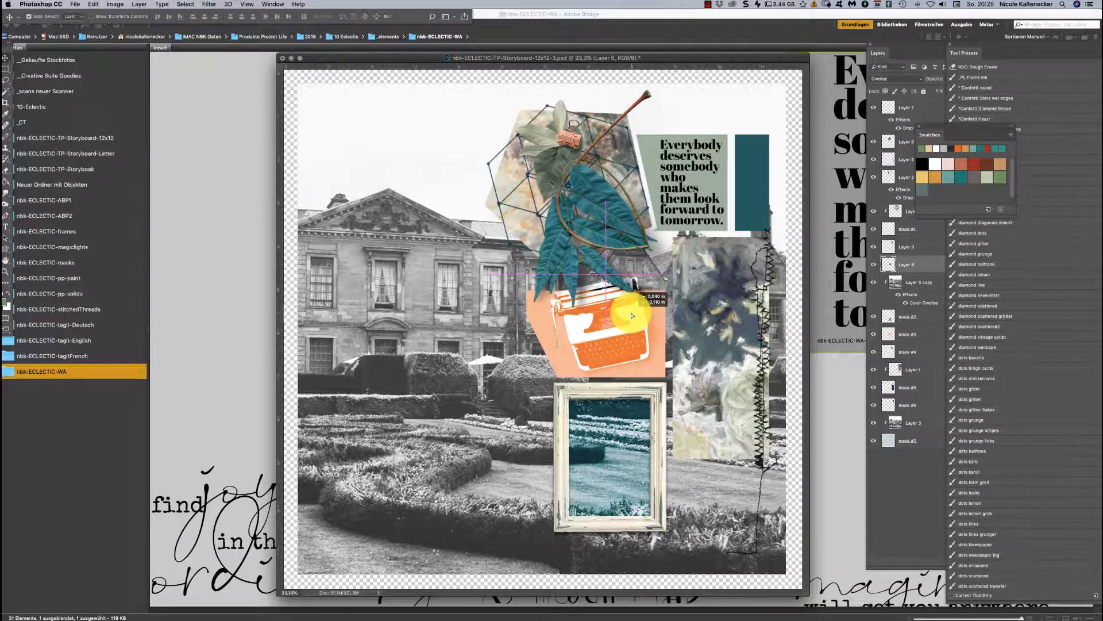
# Select the mask #6 layer, switch to Bridge and open nbk-ECLECTIC-magiclights10.png from the magiclights folder in Photoshop
pyautogui.click(601, 188)
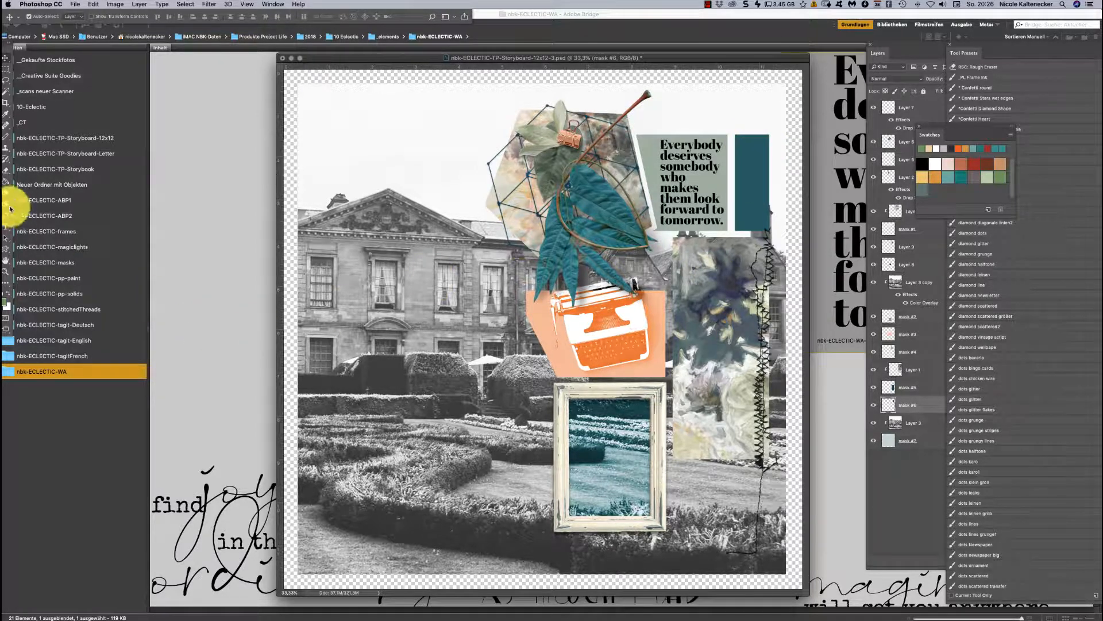
pyautogui.click(82, 249)
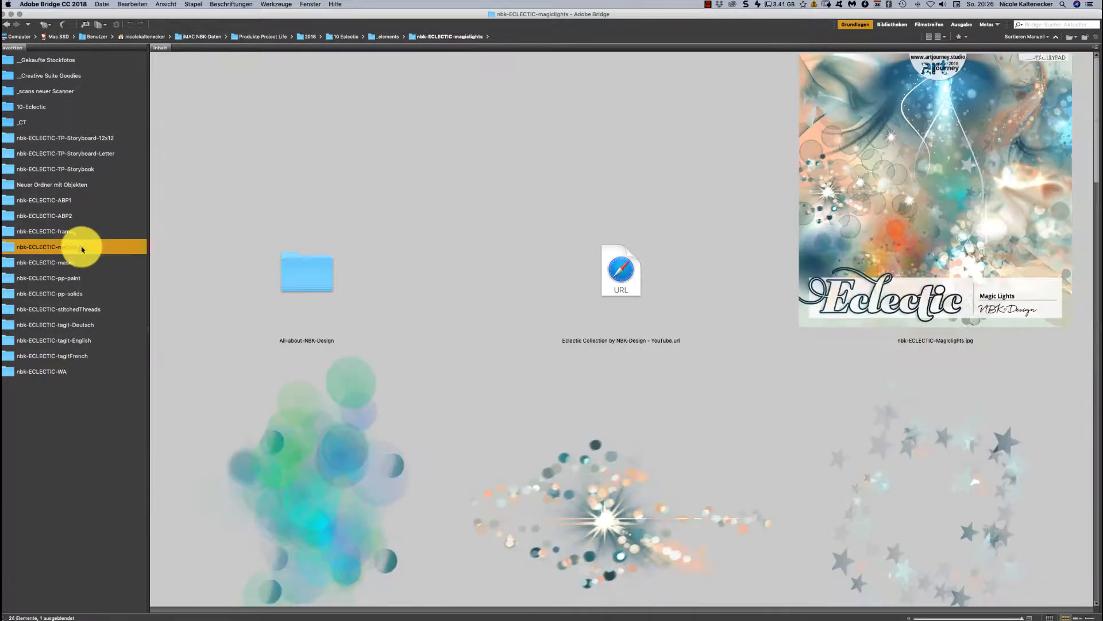
pyautogui.moveTo(1088, 178); pyautogui.dragTo(996, 312)
pyautogui.scroll(2, 996, 311)
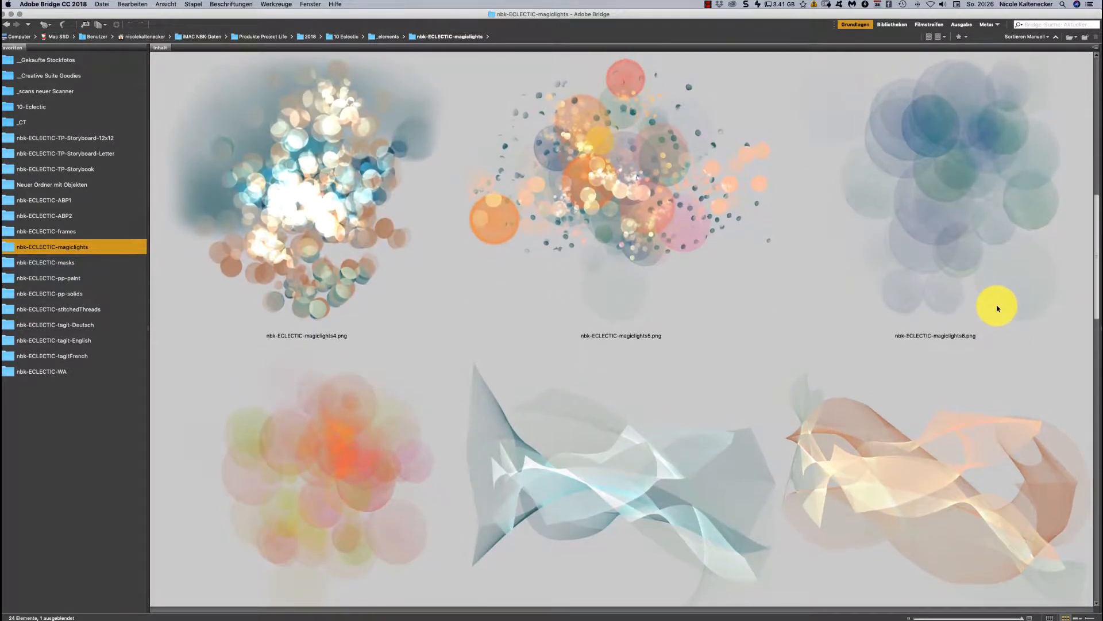
pyautogui.scroll(-6, 998, 306)
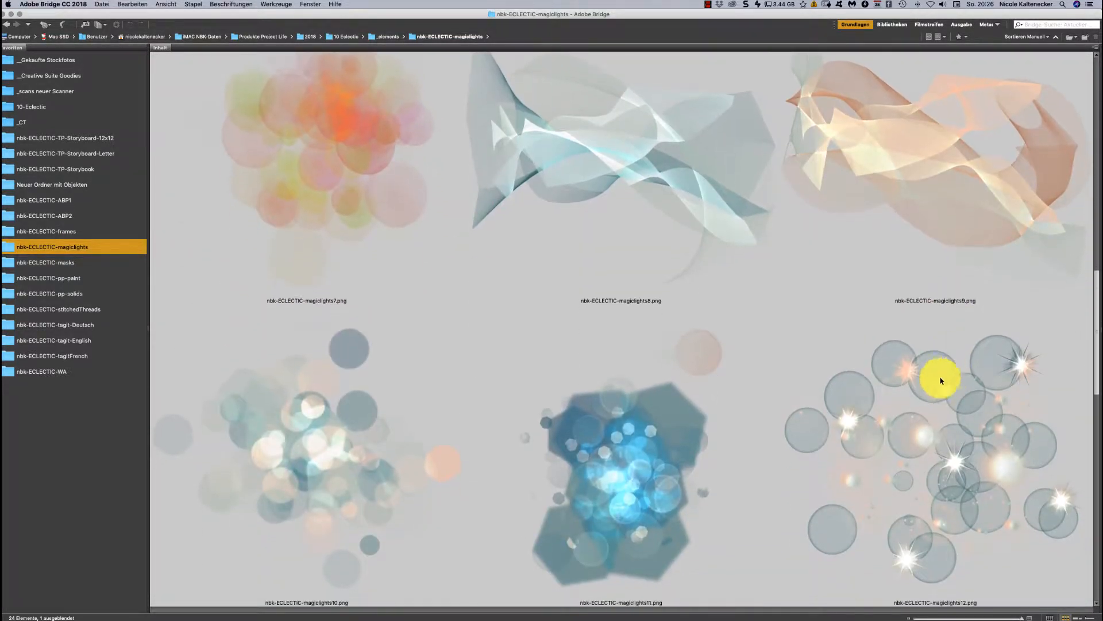
pyautogui.doubleClick(332, 439)
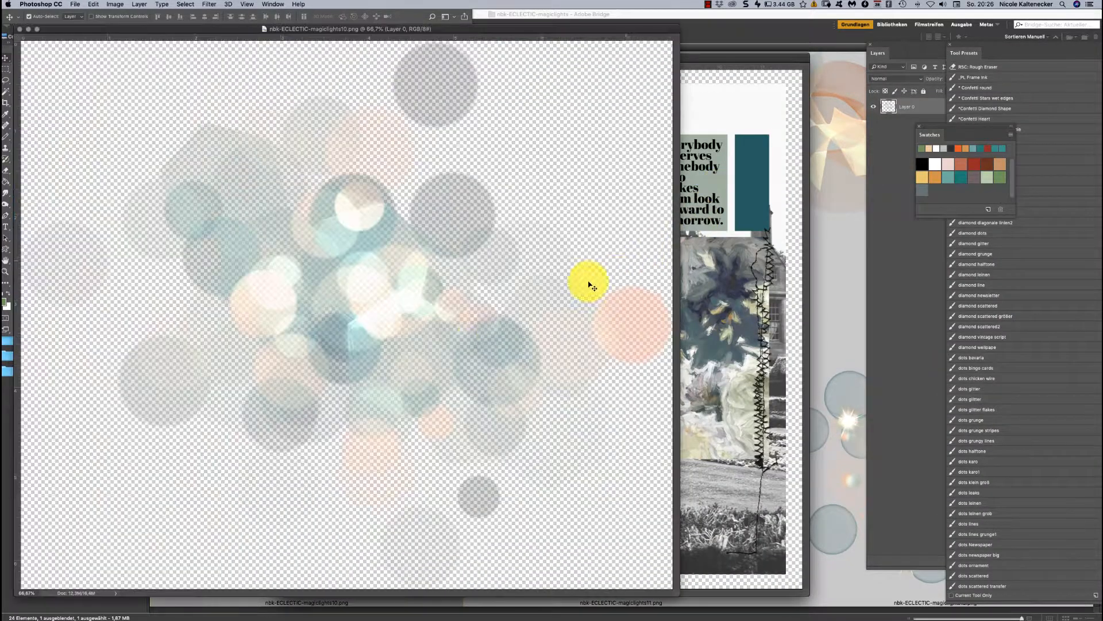
# Add the magic lights to the storyboard as the topmost layer and set their blend mode to Color Burn
pyautogui.moveTo(515, 352); pyautogui.dragTo(715, 301)
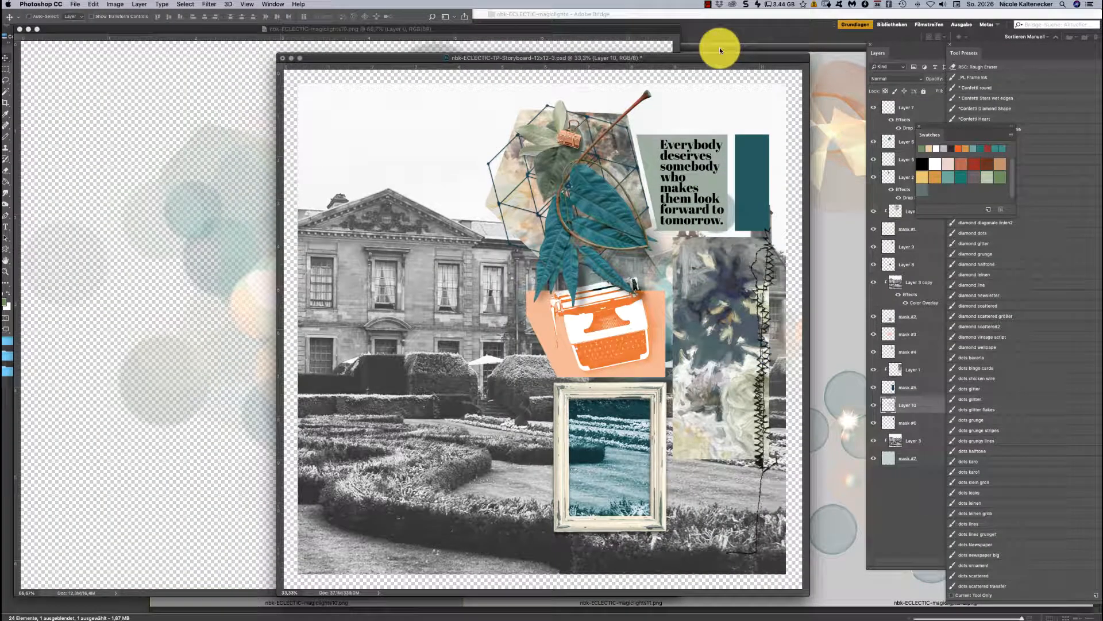
pyautogui.click(892, 76)
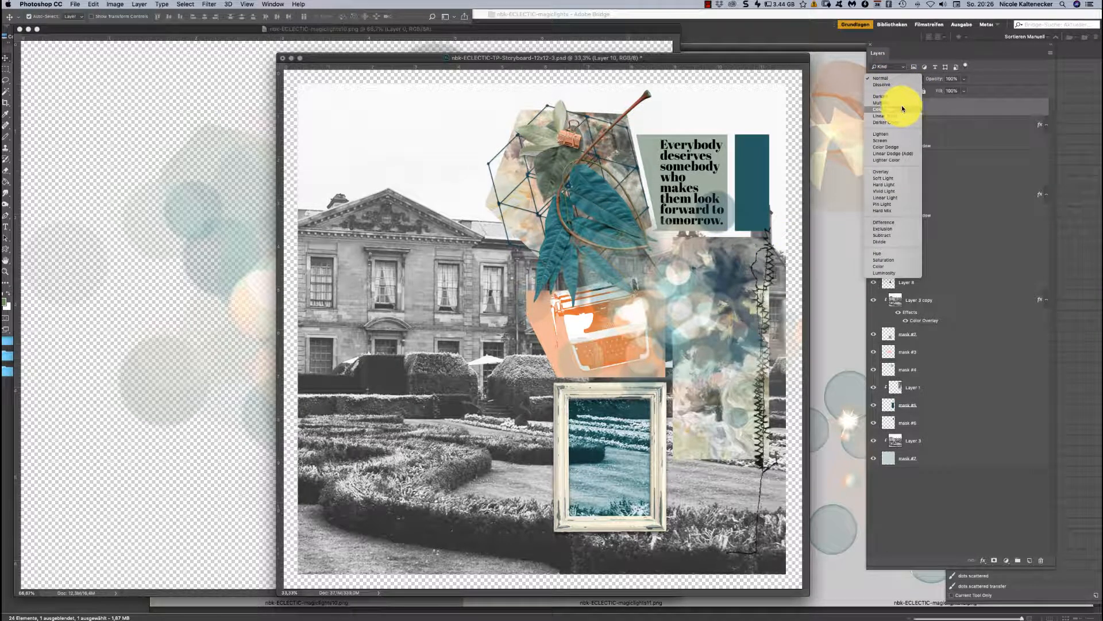
pyautogui.click(903, 109)
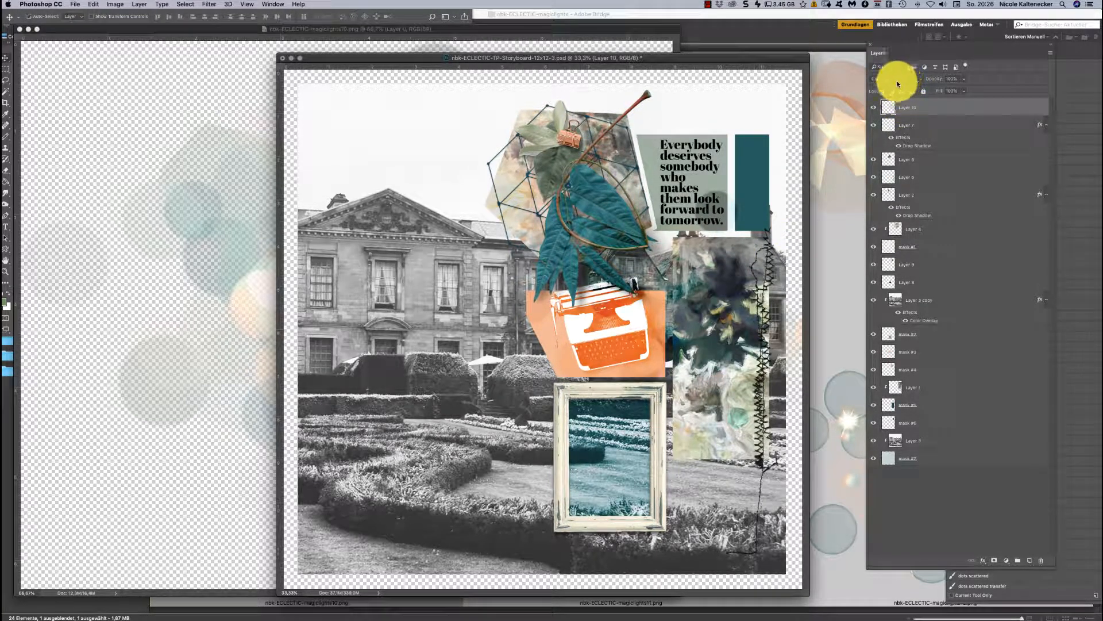
# Enlarge the magic lights and place them across the house, typewriter and picture frame
pyautogui.hotkey('ctrl', 't')
pyautogui.moveTo(509, 463); pyautogui.dragTo(130, 594)
pyautogui.moveTo(443, 431); pyautogui.dragTo(461, 315)
pyautogui.press('Return')
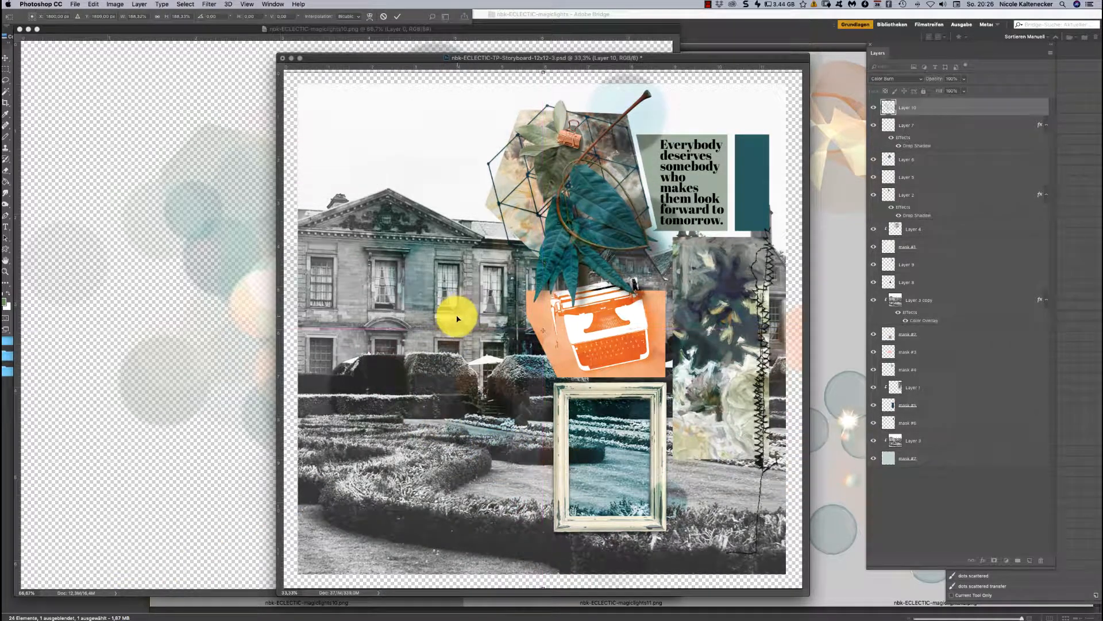
# Try the Color Dodge and Linear Dodge (Add) blend modes on the magic lights and set them to Overlay
pyautogui.click(897, 78)
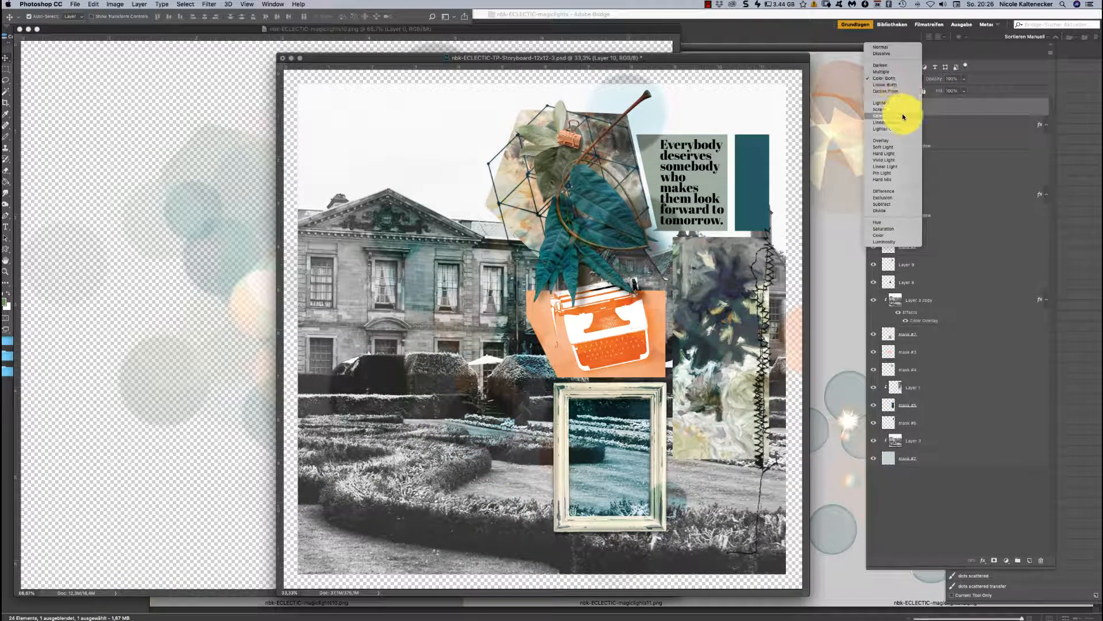
pyautogui.click(902, 115)
pyautogui.click(899, 80)
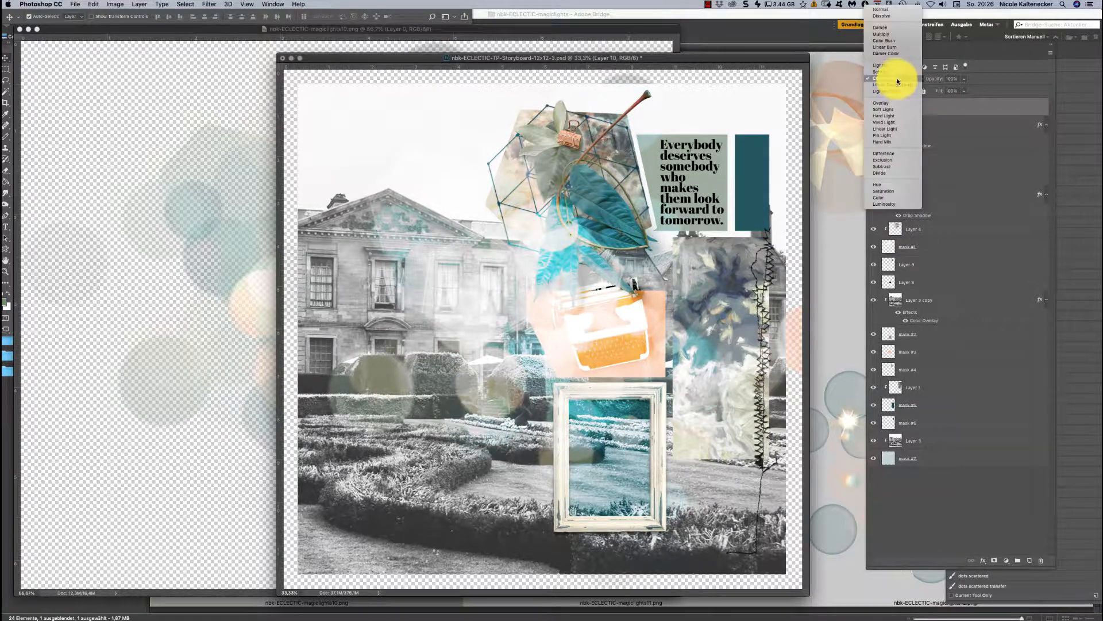
pyautogui.click(900, 86)
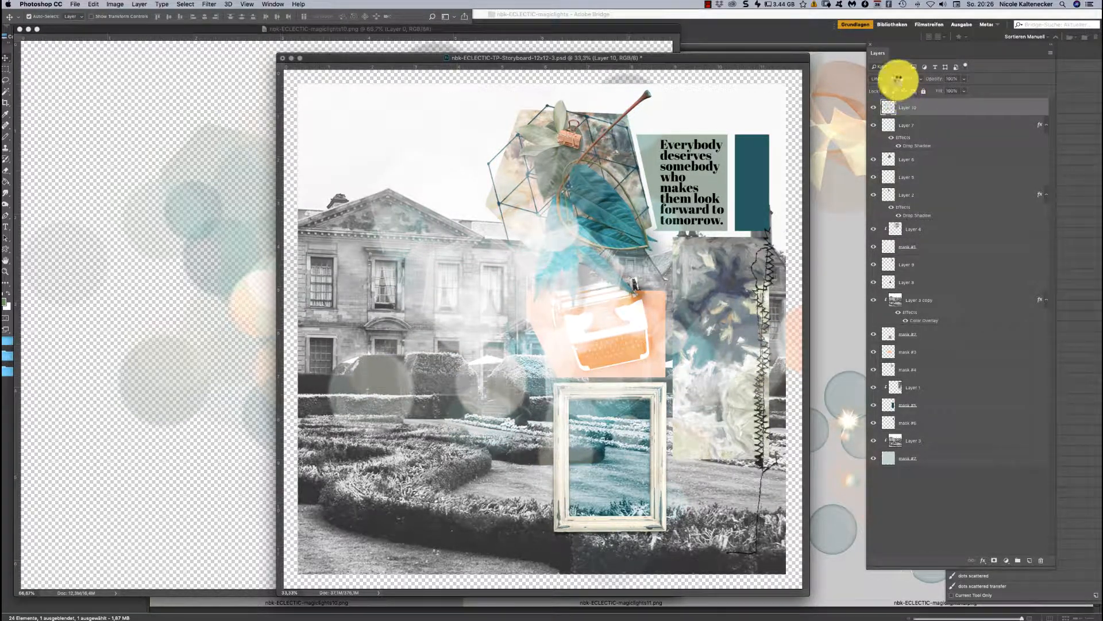
pyautogui.click(899, 79)
pyautogui.click(903, 95)
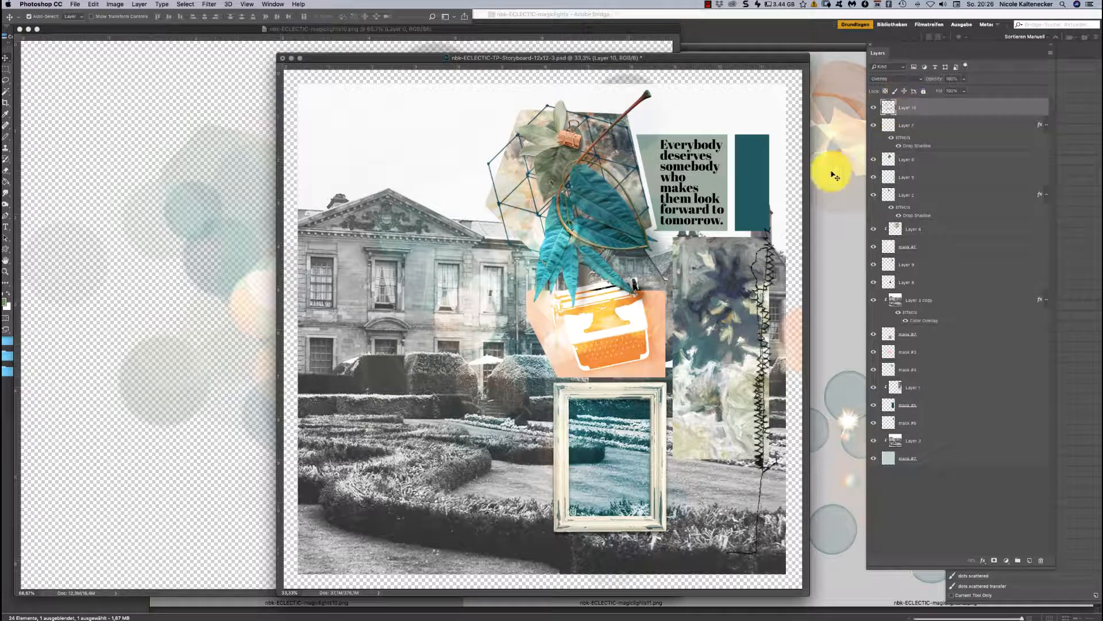
# Move the magic lights over the quote area, reorder them directly above the mask #4 layer and clip them to it
pyautogui.moveTo(695, 323); pyautogui.dragTo(657, 204)
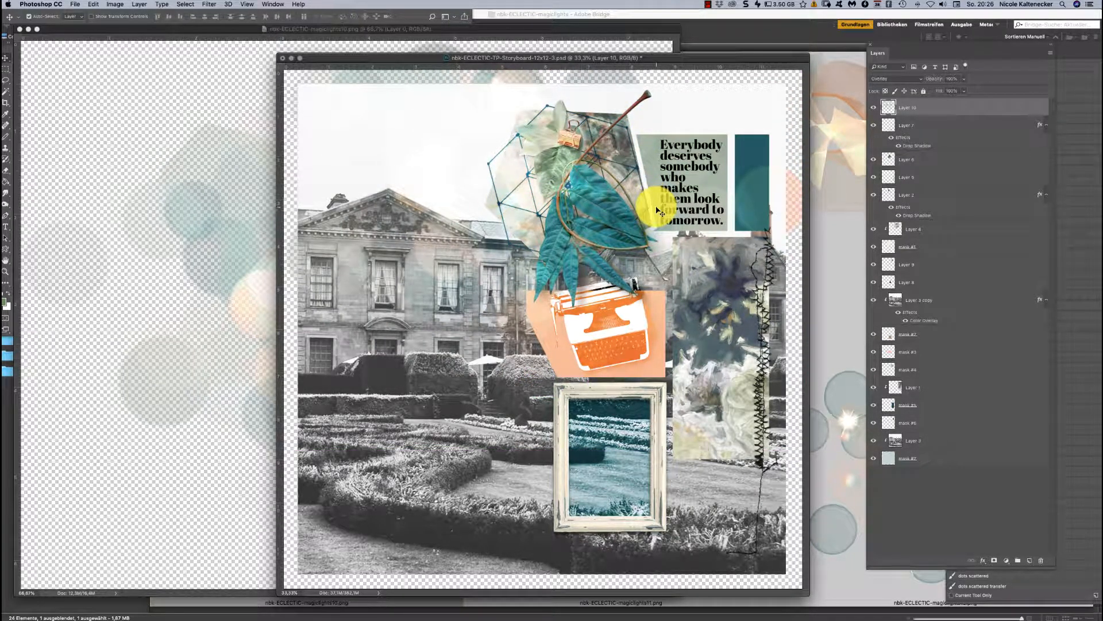
pyautogui.moveTo(713, 208); pyautogui.dragTo(693, 236)
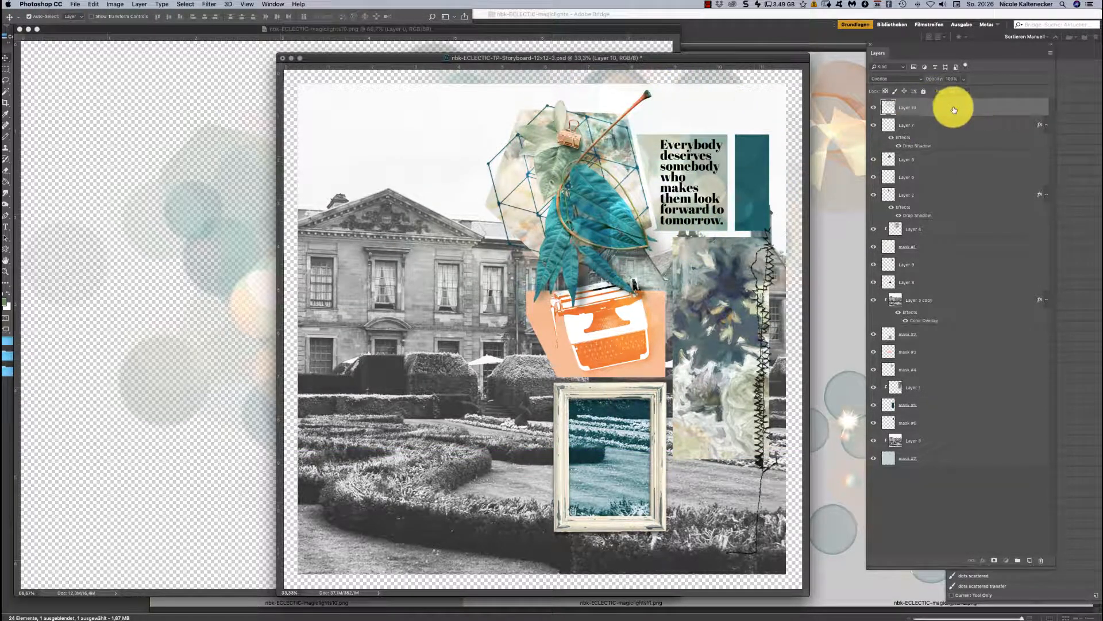
pyautogui.moveTo(957, 111); pyautogui.dragTo(920, 359)
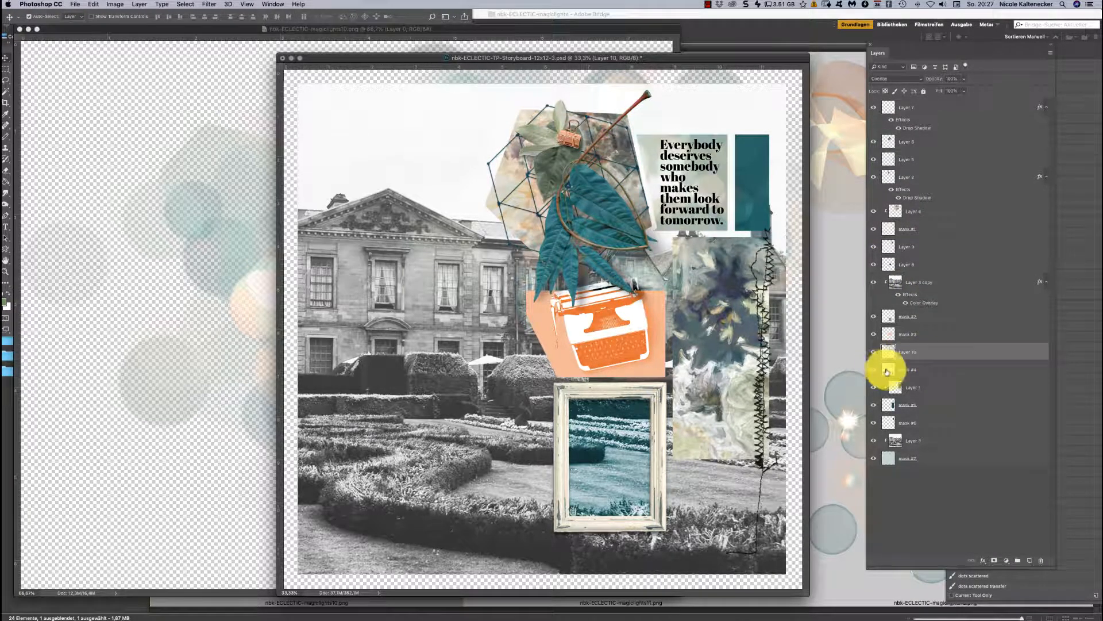
pyautogui.press('super+alt+g')
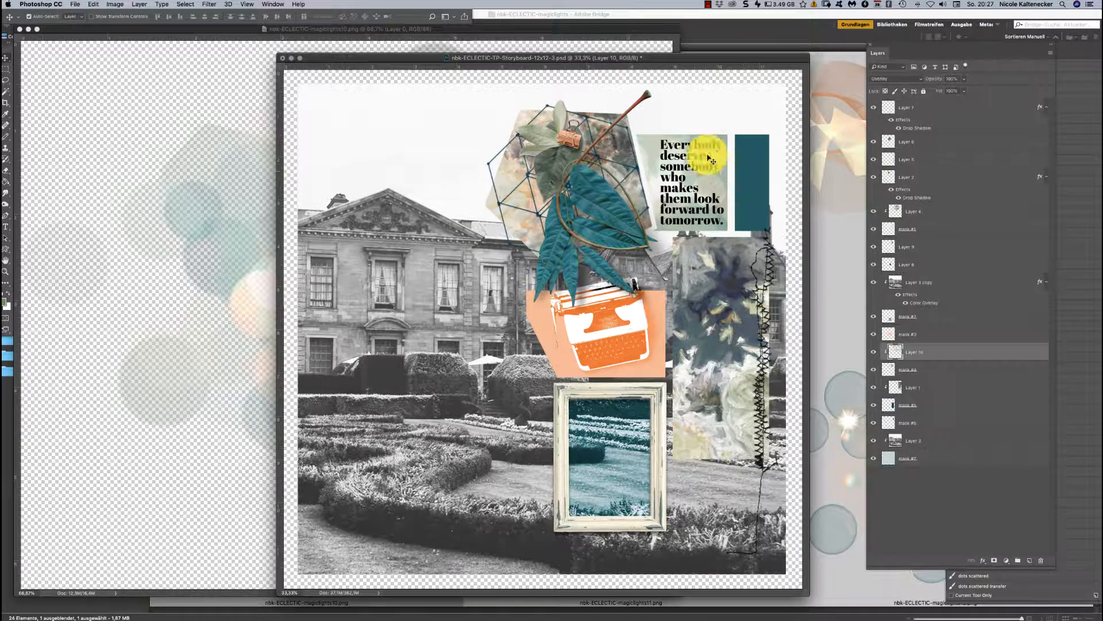
# Close the magic lights source image and open nbk-ECLECTIC-magiclights1.png from the nbk-ECLECTIC-magiclights folder in Adobe Bridge
pyautogui.click(182, 308)
pyautogui.press('super+w')
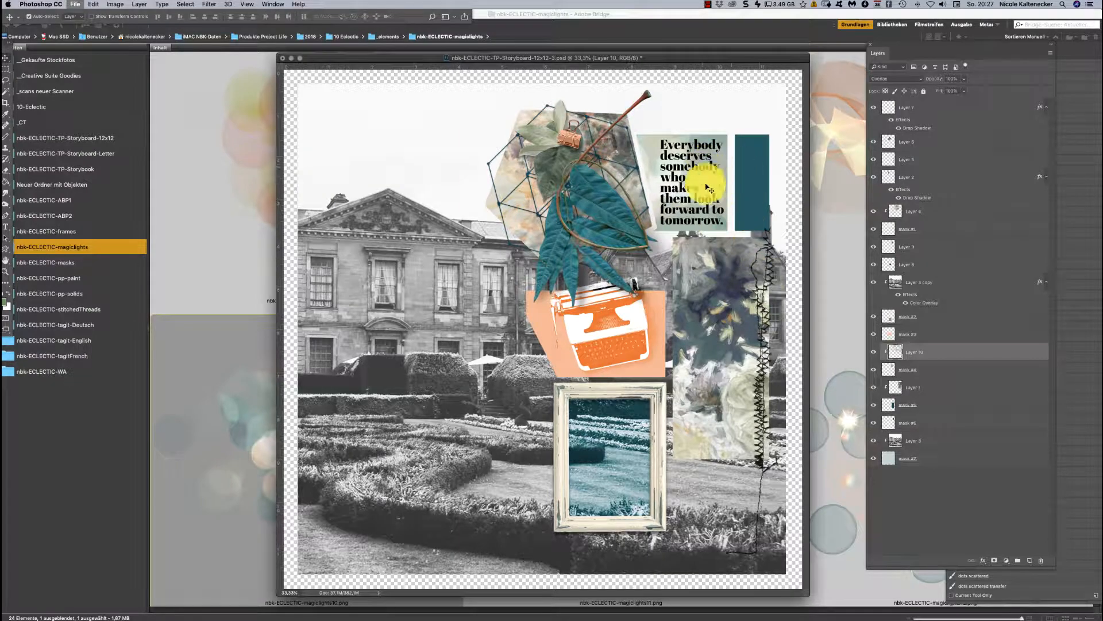
pyautogui.moveTo(768, 57); pyautogui.dragTo(732, 50)
pyautogui.click(820, 167)
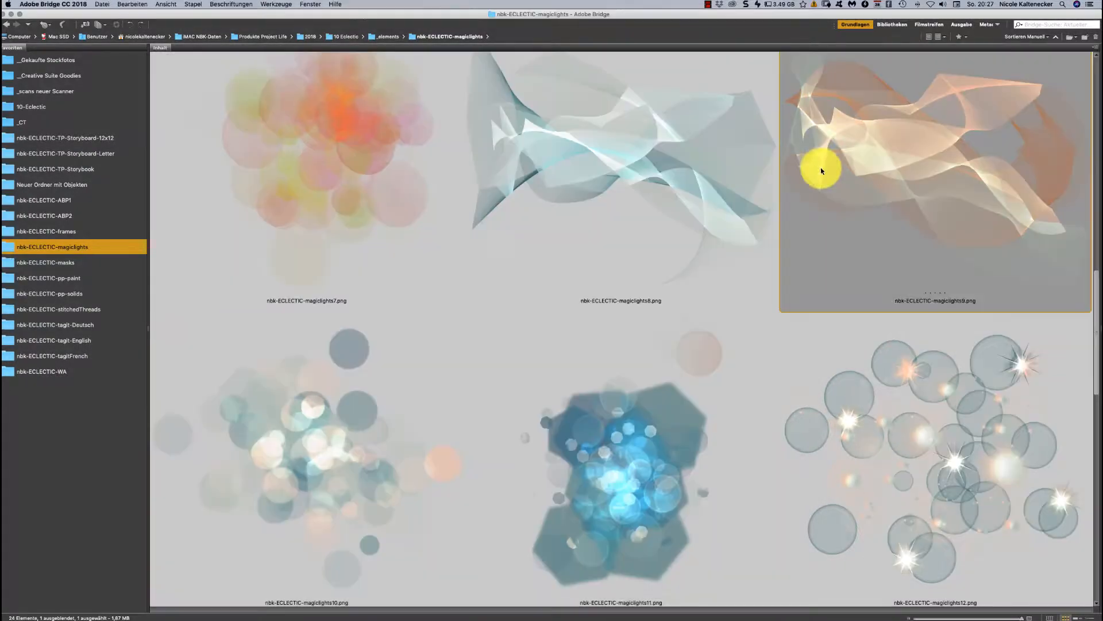
pyautogui.scroll(10, 1047, 135)
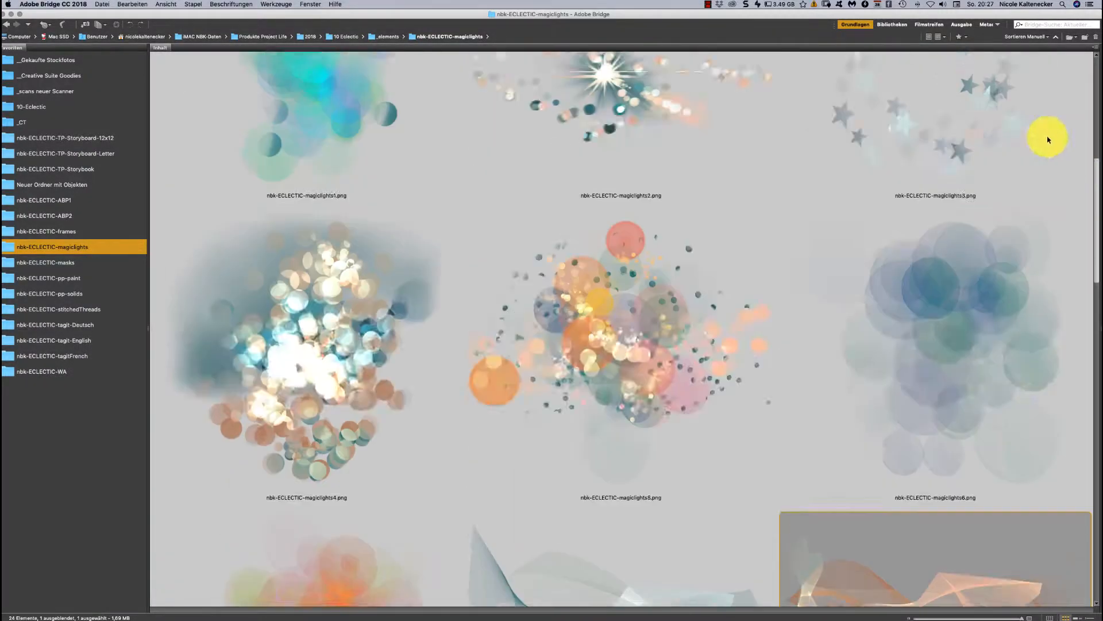
pyautogui.scroll(-10, 882, 171)
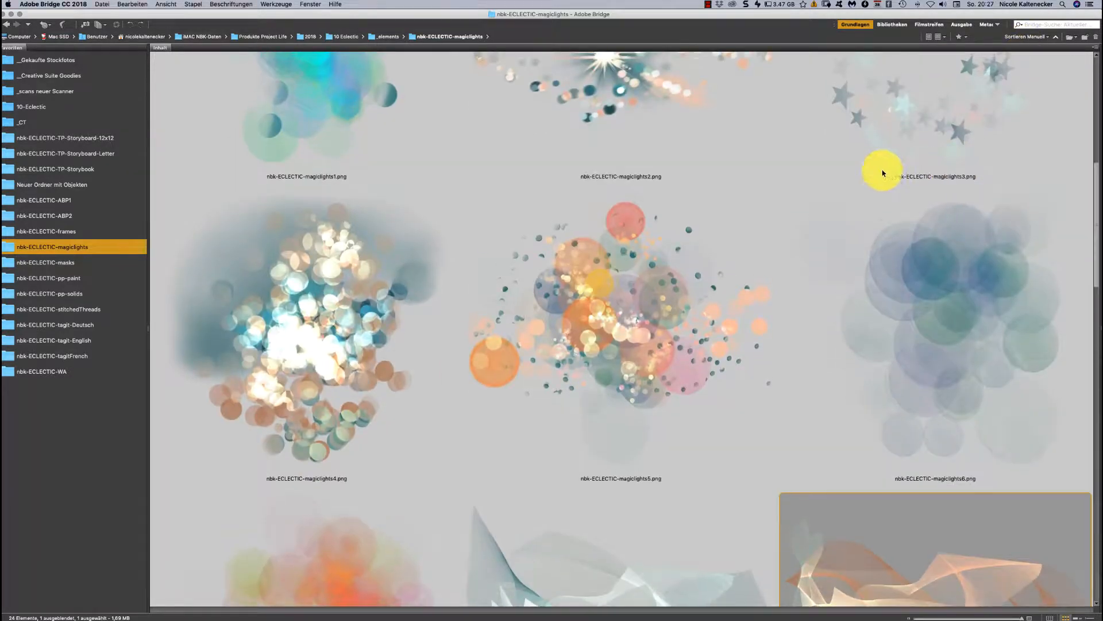
pyautogui.doubleClick(349, 107)
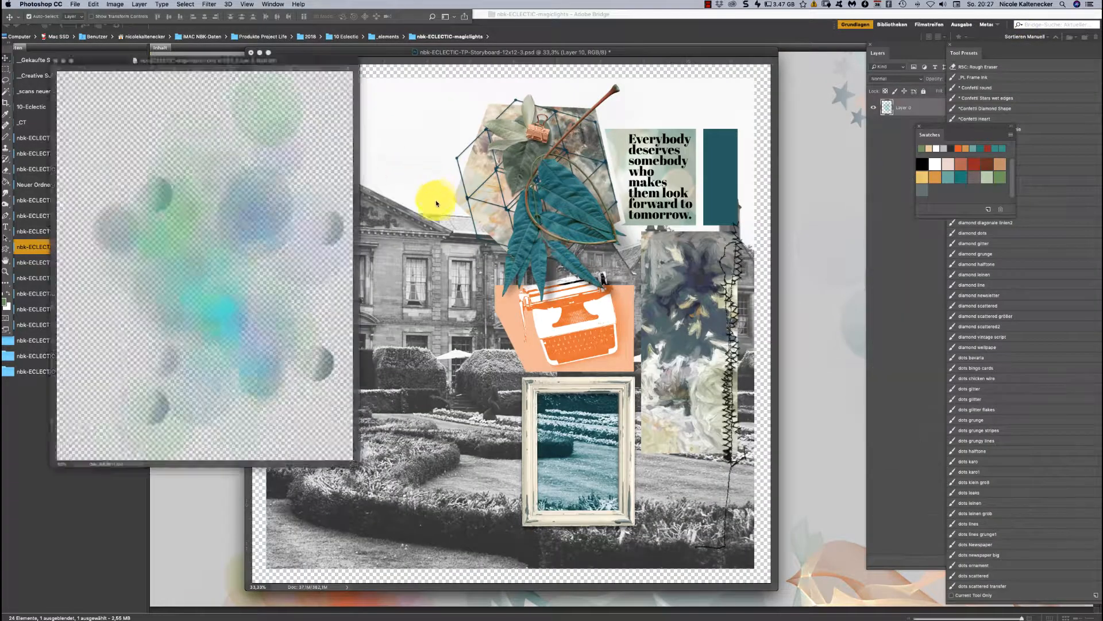
# Add the green and blue magic lights to the storyboard as the topmost layer and set their blend mode to Color Dodge
pyautogui.moveTo(291, 221); pyautogui.dragTo(325, 225)
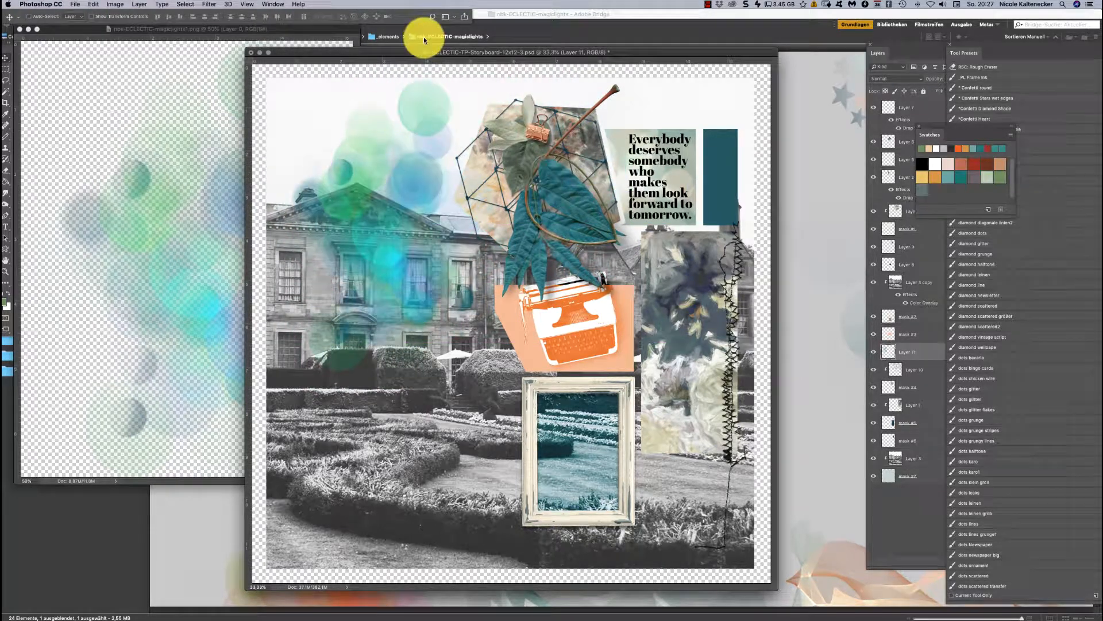
pyautogui.press('shift+super+]')
pyautogui.click(897, 74)
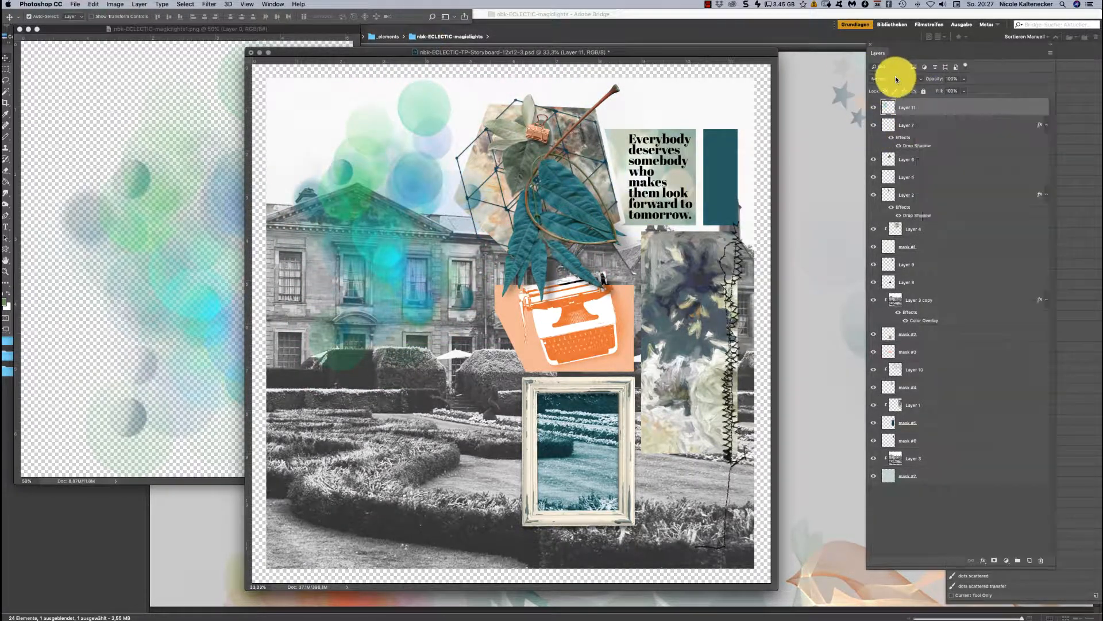
pyautogui.click(895, 78)
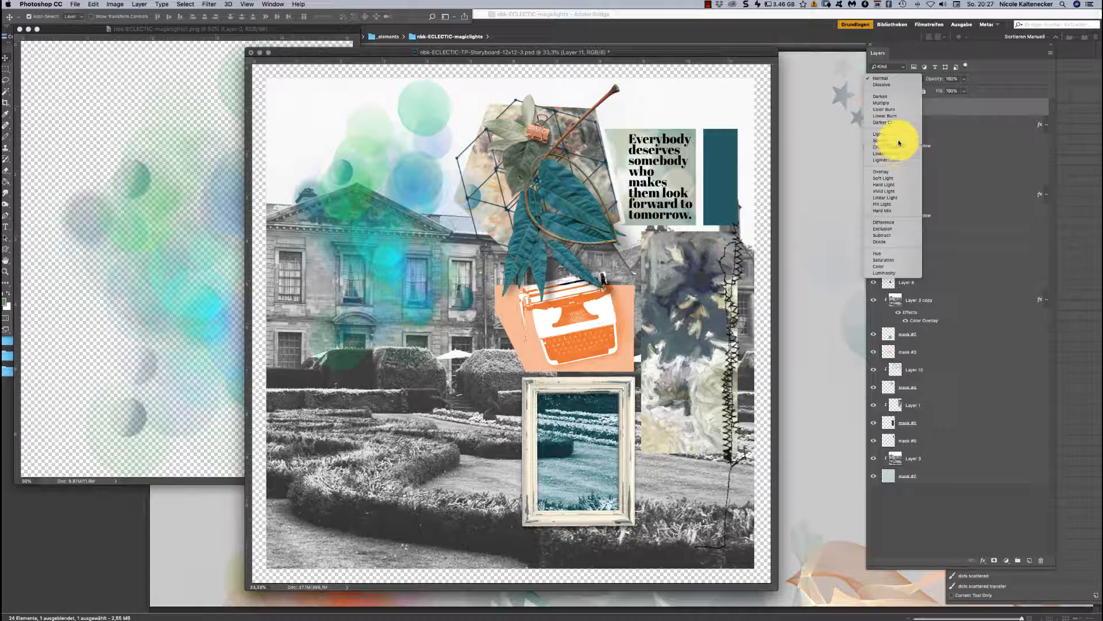
pyautogui.click(898, 147)
# Enlarge the green and blue magic lights and spread them across the house, garden, typewriter and picture frame
pyautogui.press('super+t')
pyautogui.moveTo(354, 263)
pyautogui.mouseDown()
pyautogui.moveTo(384, 343)
pyautogui.moveTo(369, 295)
pyautogui.moveTo(394, 247)
pyautogui.mouseUp()
pyautogui.moveTo(530, 167); pyautogui.dragTo(467, 395)
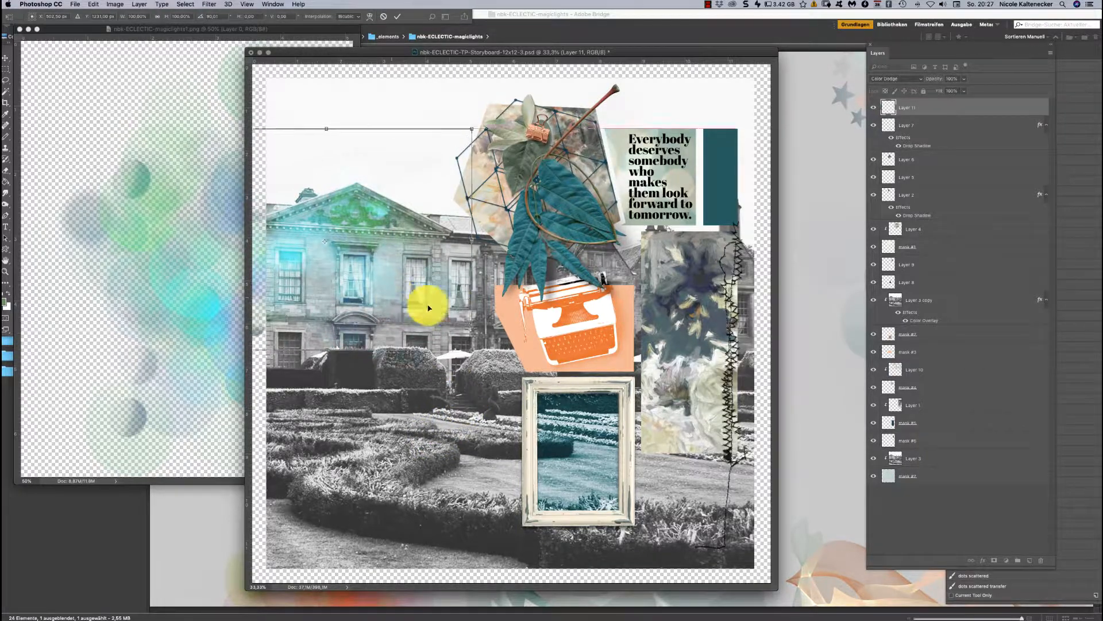
pyautogui.moveTo(429, 307); pyautogui.dragTo(455, 299)
pyautogui.moveTo(506, 343); pyautogui.dragTo(850, 531)
pyautogui.moveTo(441, 329); pyautogui.dragTo(427, 282)
pyautogui.press('Return')
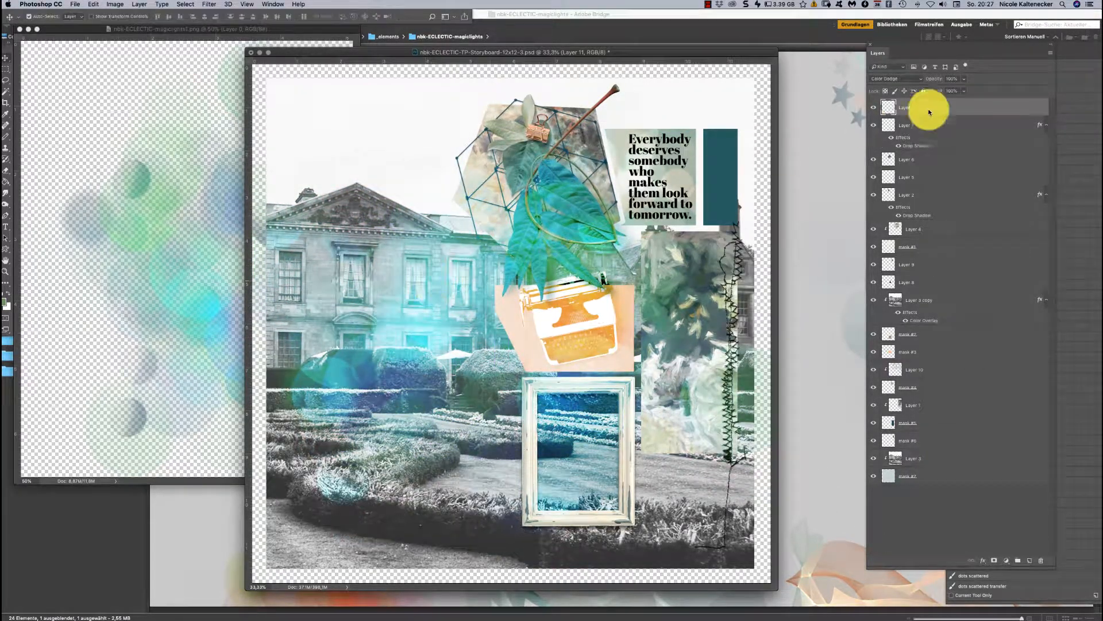
# Reorder the magic lights directly above the house photo layer, clip them with it and shift them up over the house
pyautogui.moveTo(956, 111); pyautogui.dragTo(979, 442)
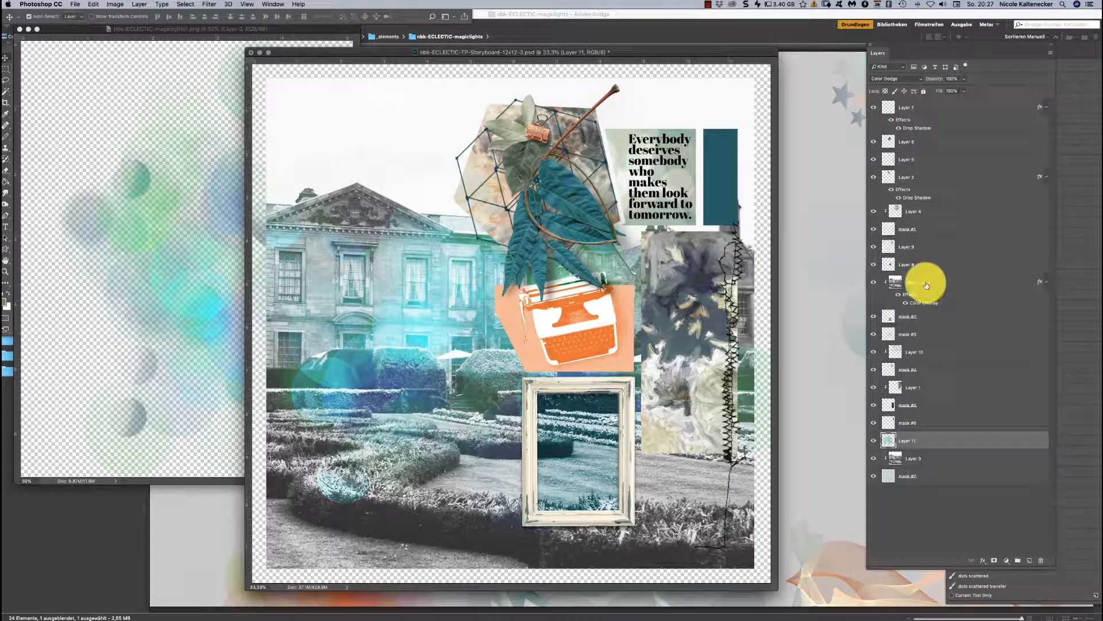
pyautogui.hotkey('ctrl', 't')
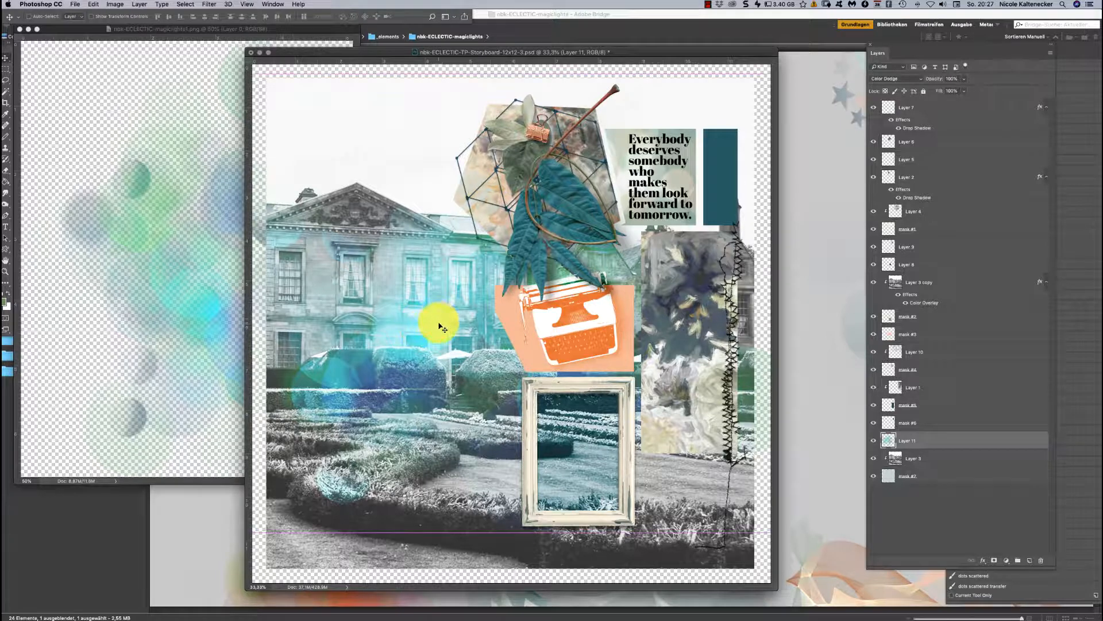
pyautogui.moveTo(437, 314); pyautogui.dragTo(433, 255)
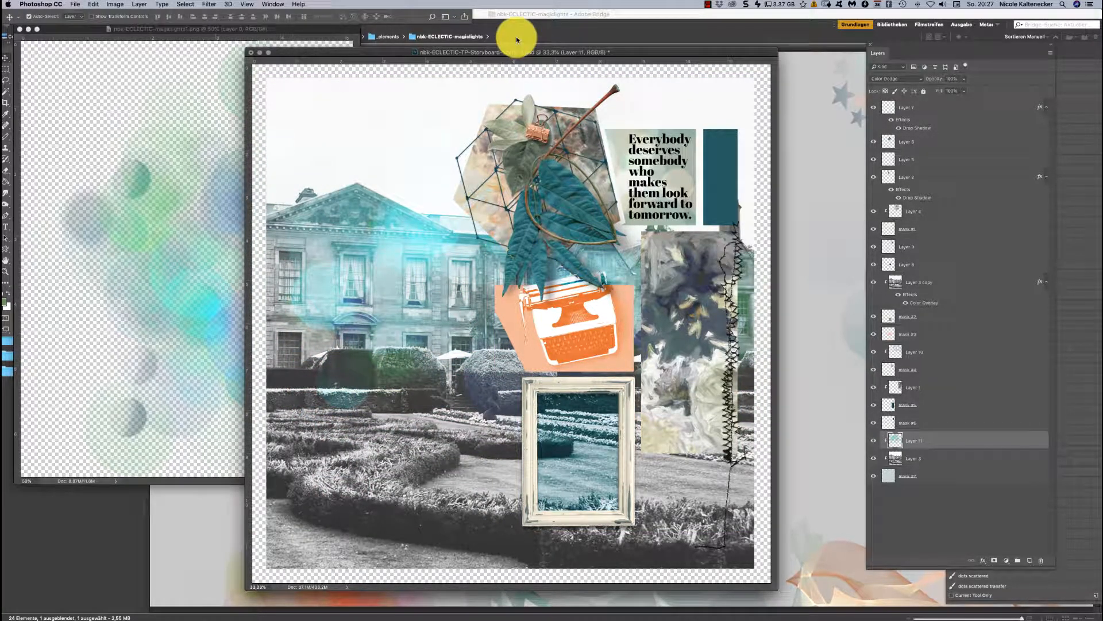
# Set the clipped magic lights to Linear Dodge (Add) and move them up and outward over the house's roof and facade
pyautogui.click(892, 78)
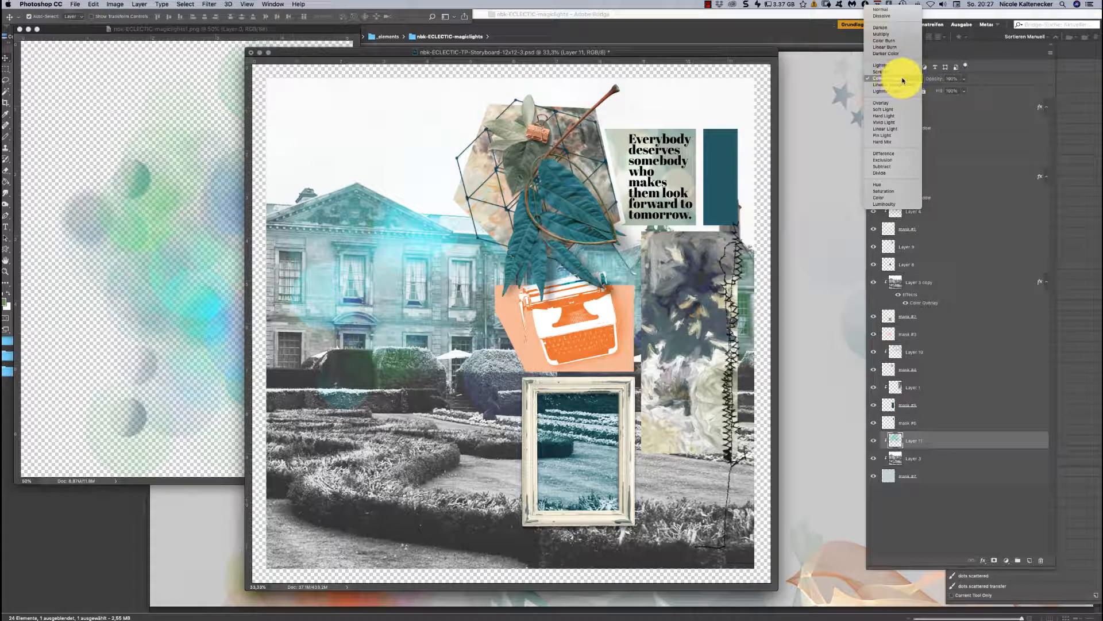
pyautogui.click(907, 86)
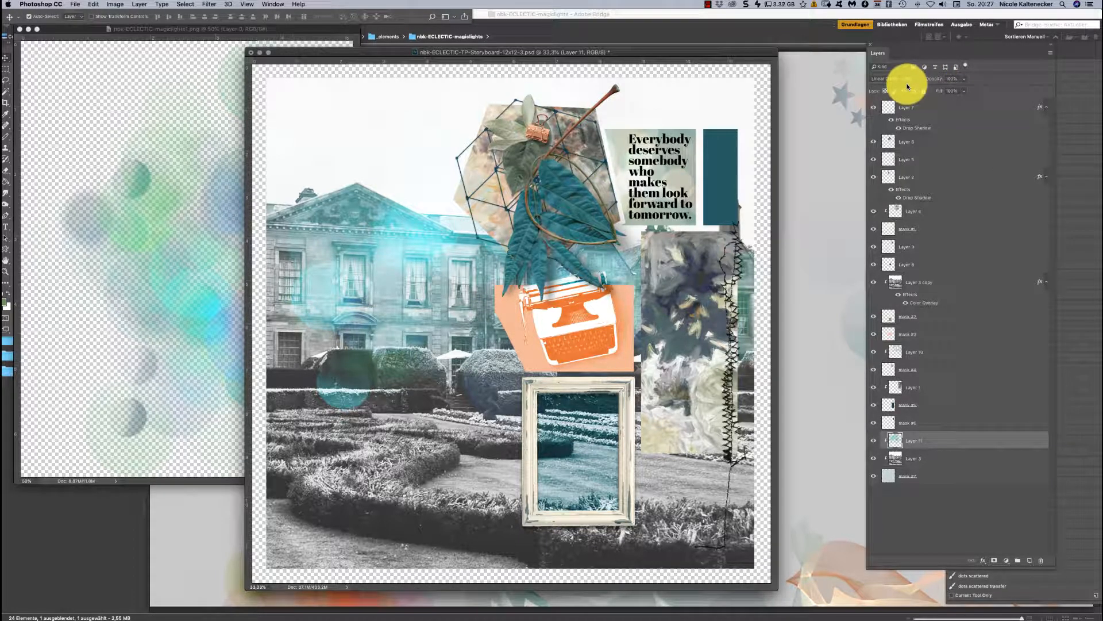
pyautogui.moveTo(384, 320); pyautogui.dragTo(364, 281)
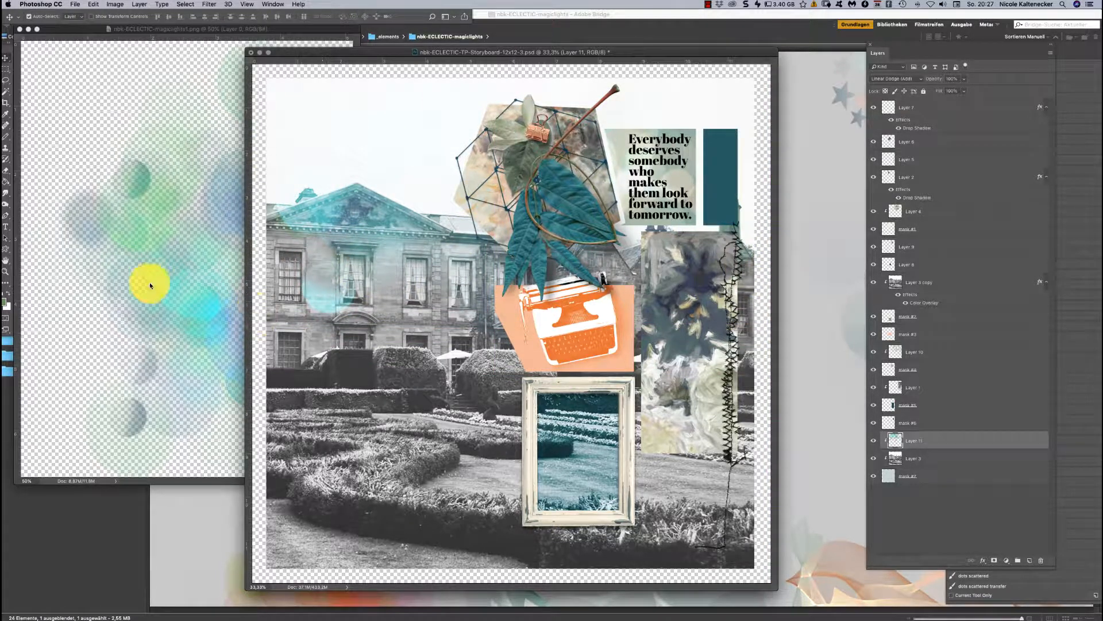
# Close the magiclights1 source image and open nbk-ECLECTIC-magiclights14.png from Adobe Bridge
pyautogui.click(67, 241)
pyautogui.press('super+w')
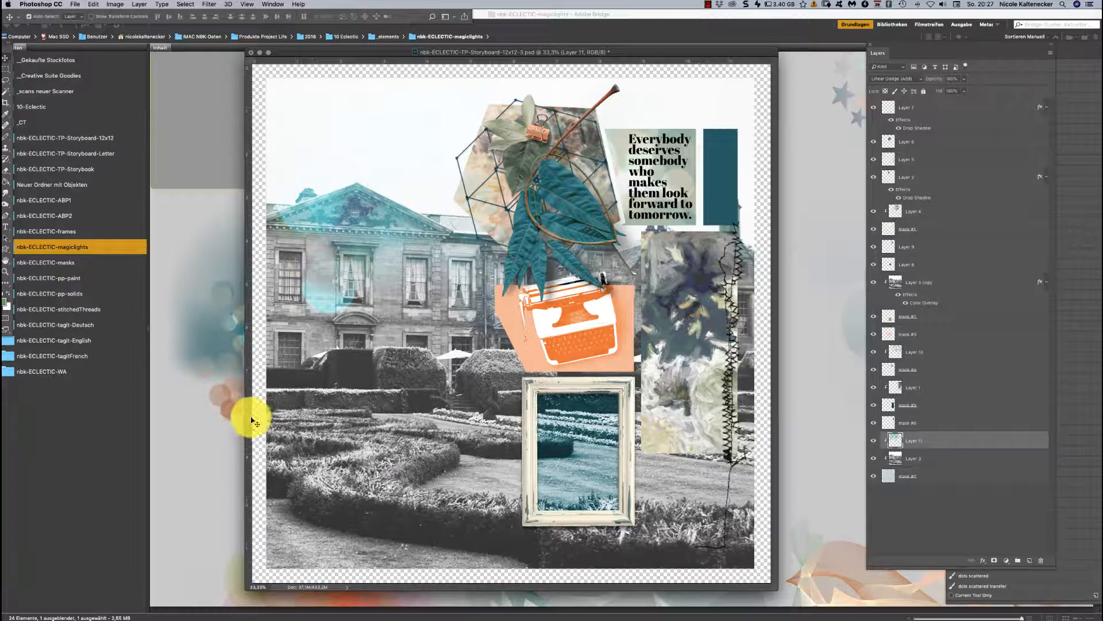
pyautogui.click(224, 498)
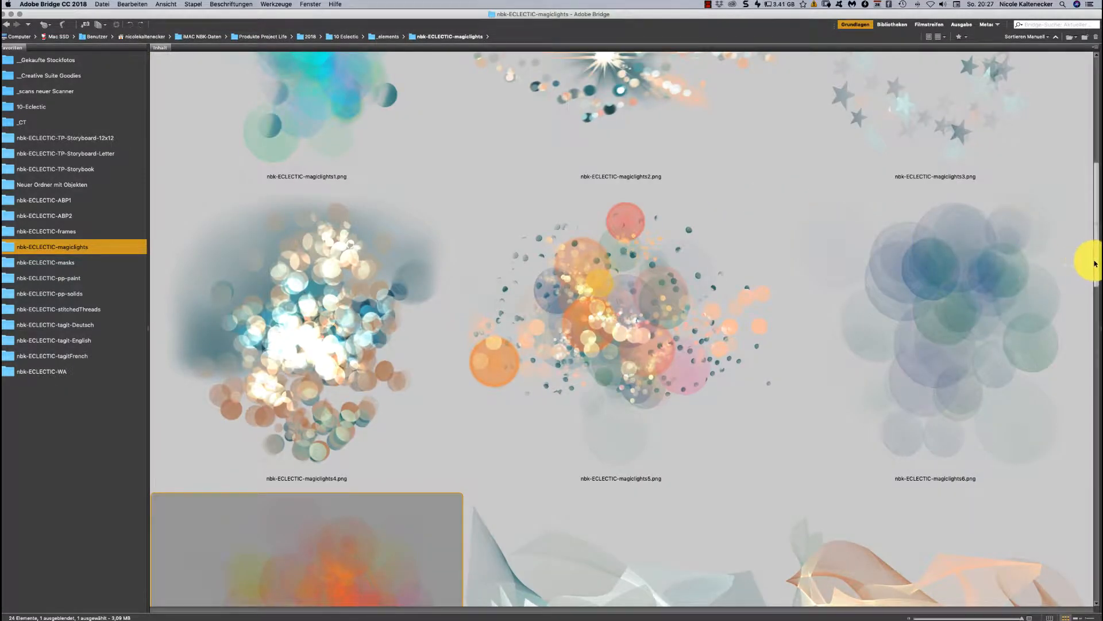
pyautogui.moveTo(1095, 263); pyautogui.dragTo(945, 497)
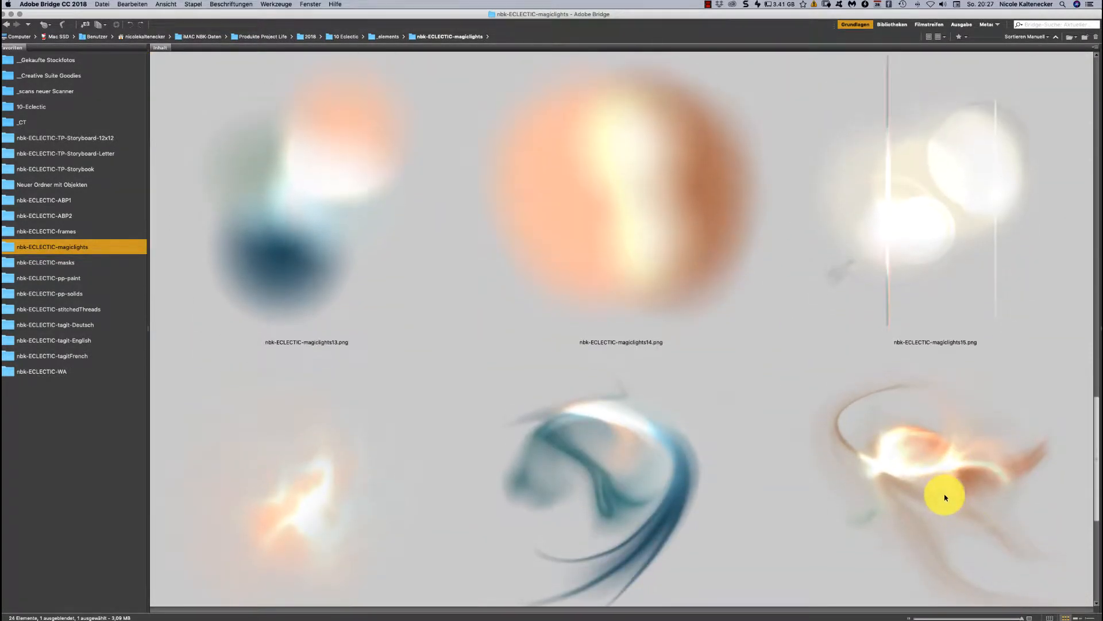
pyautogui.scroll(3, 739, 364)
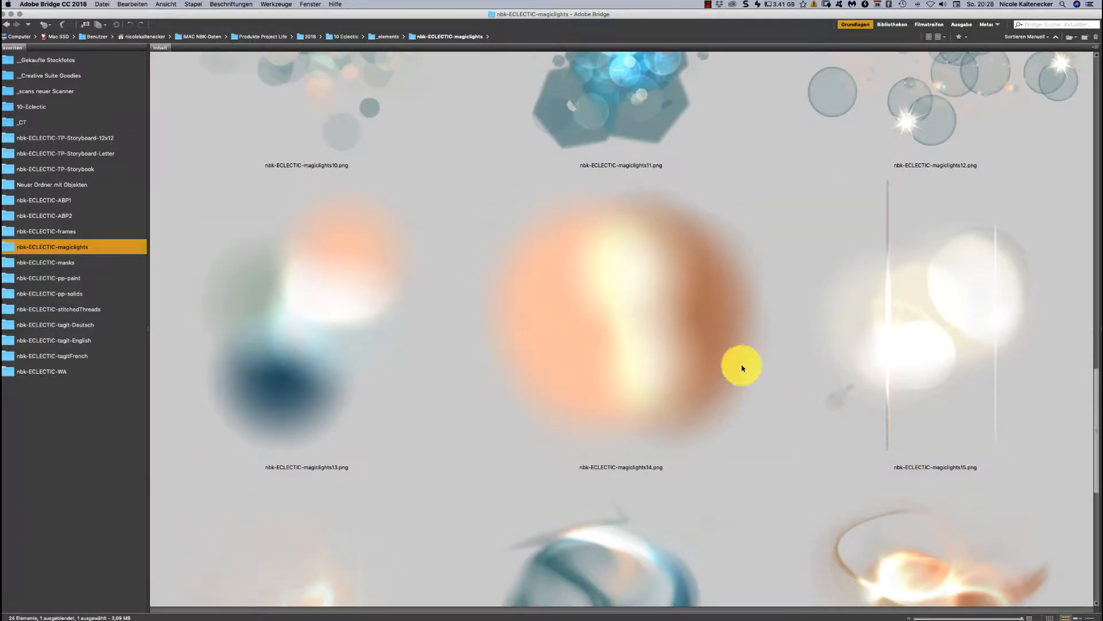
pyautogui.click(659, 292)
pyautogui.doubleClick(658, 292)
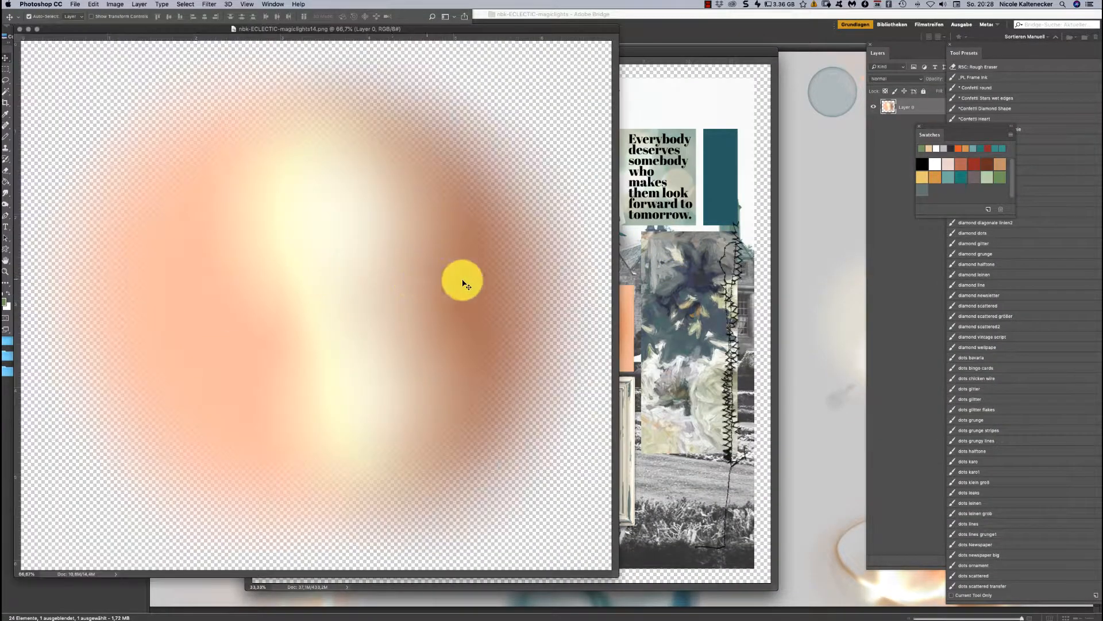
# Add the peach magic light to the storyboard, place it over the garden beside the picture frame and clip it to the house photo
pyautogui.moveTo(463, 285); pyautogui.dragTo(714, 305)
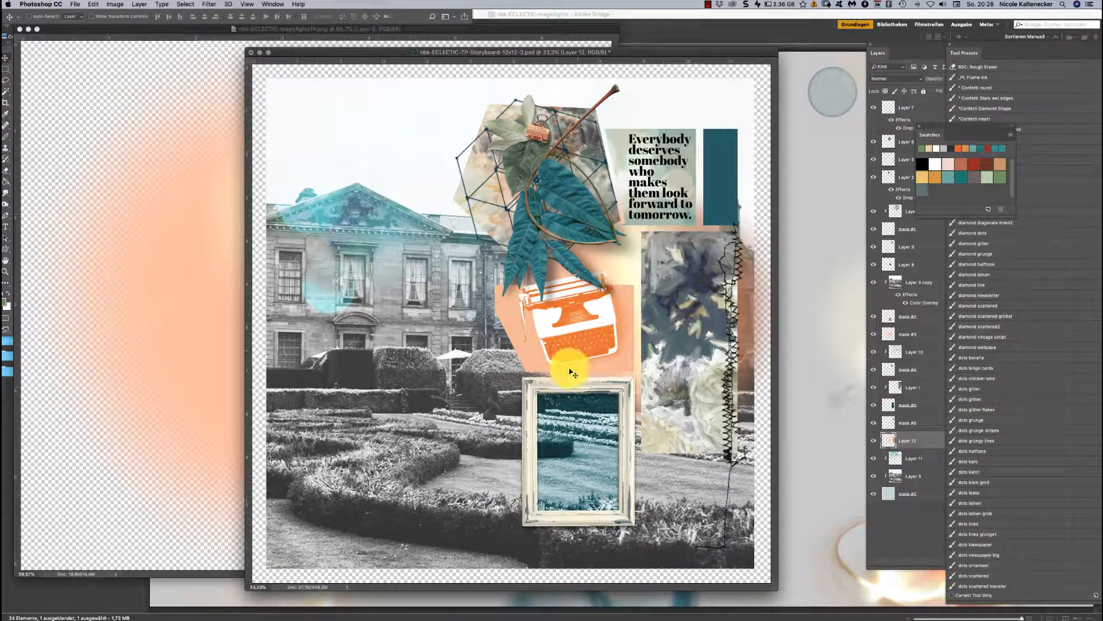
pyautogui.moveTo(513, 326); pyautogui.dragTo(557, 519)
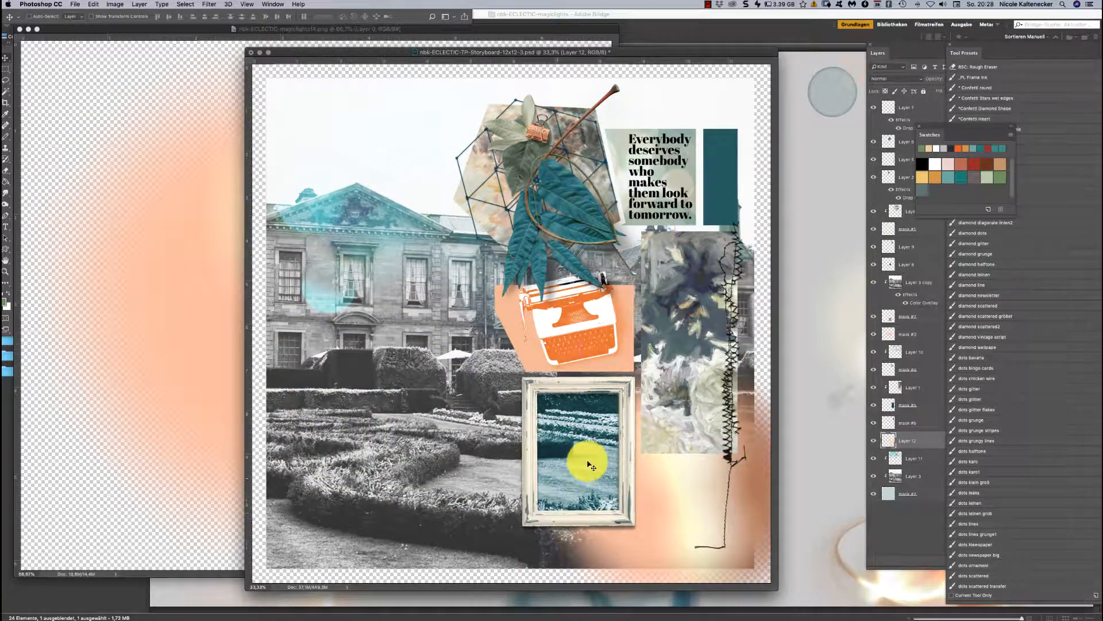
pyautogui.press('super+alt+g')
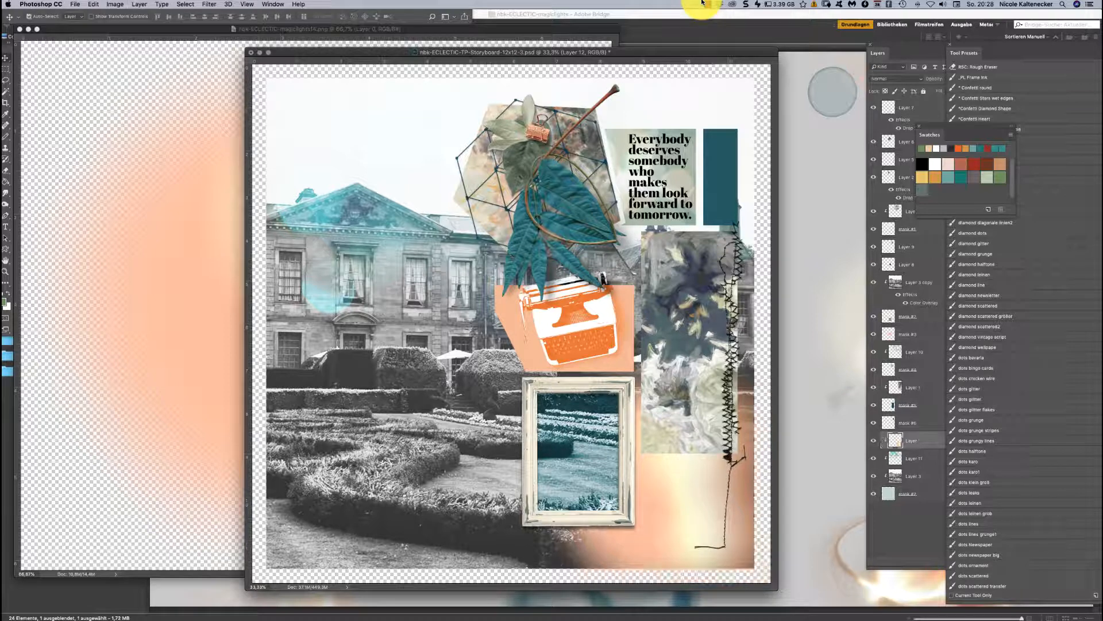
# Try Color Dodge on the peach magic light, set it to Overlay and close its source image
pyautogui.click(891, 80)
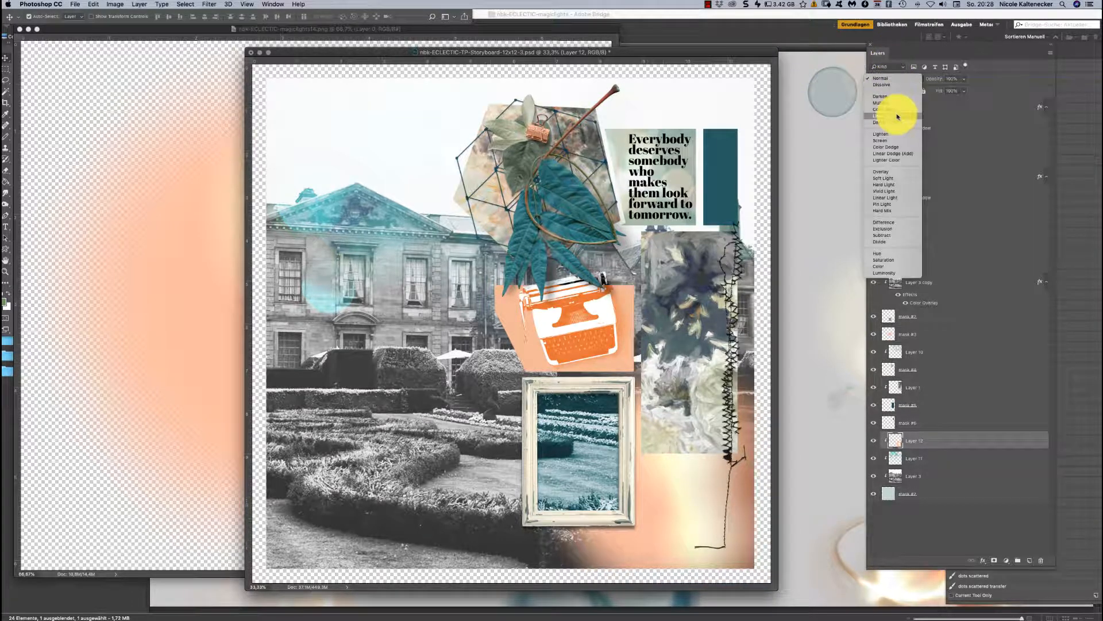
pyautogui.click(904, 147)
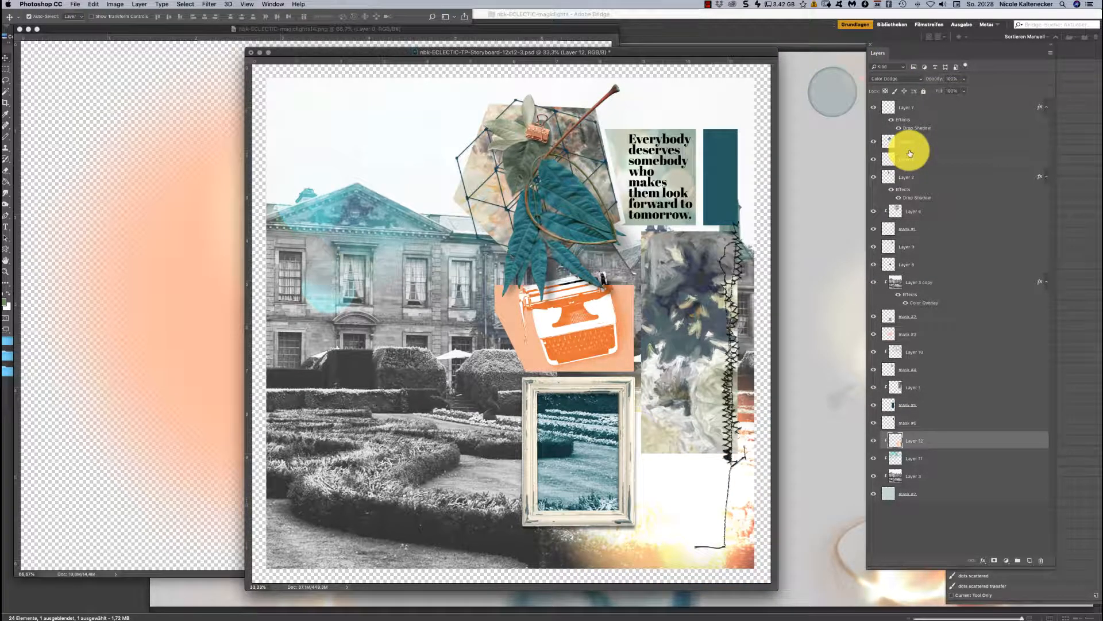
pyautogui.click(888, 79)
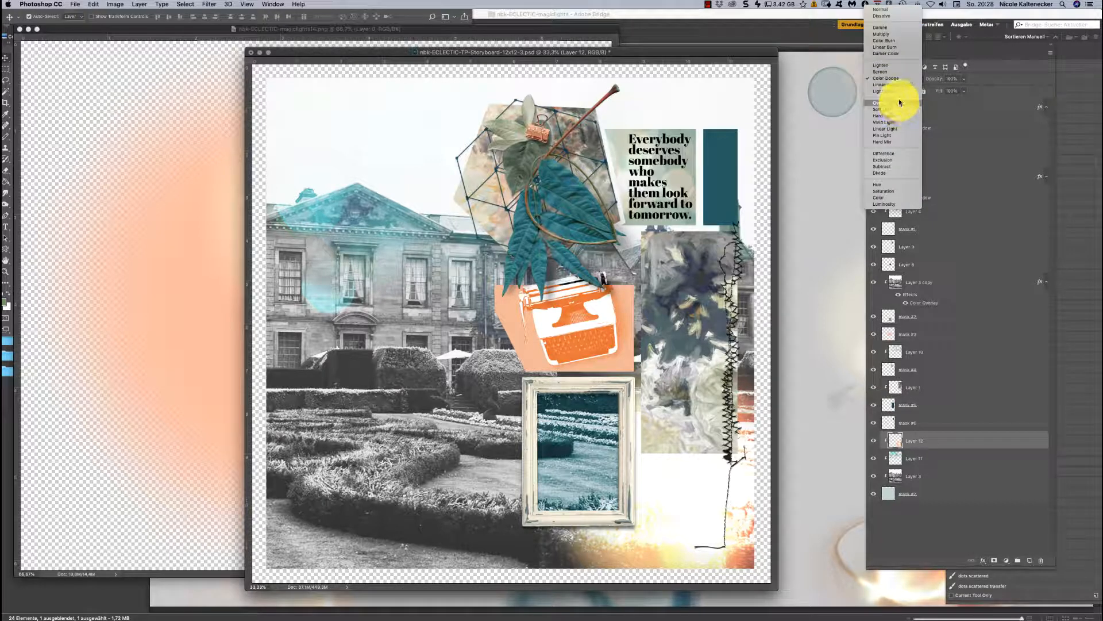
pyautogui.click(900, 102)
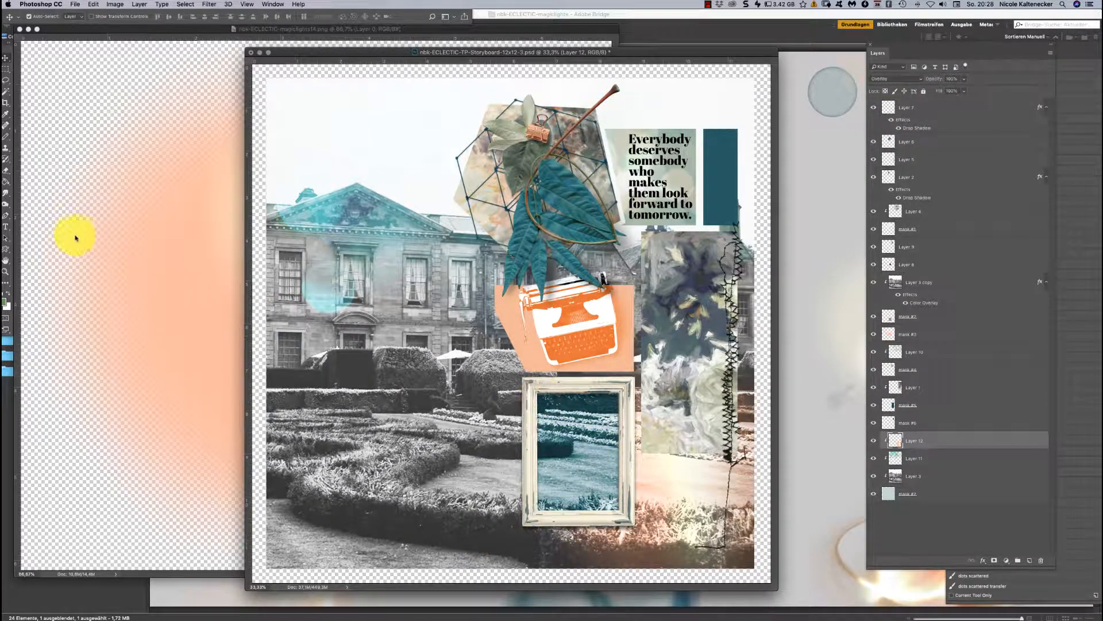
pyautogui.press('super+w')
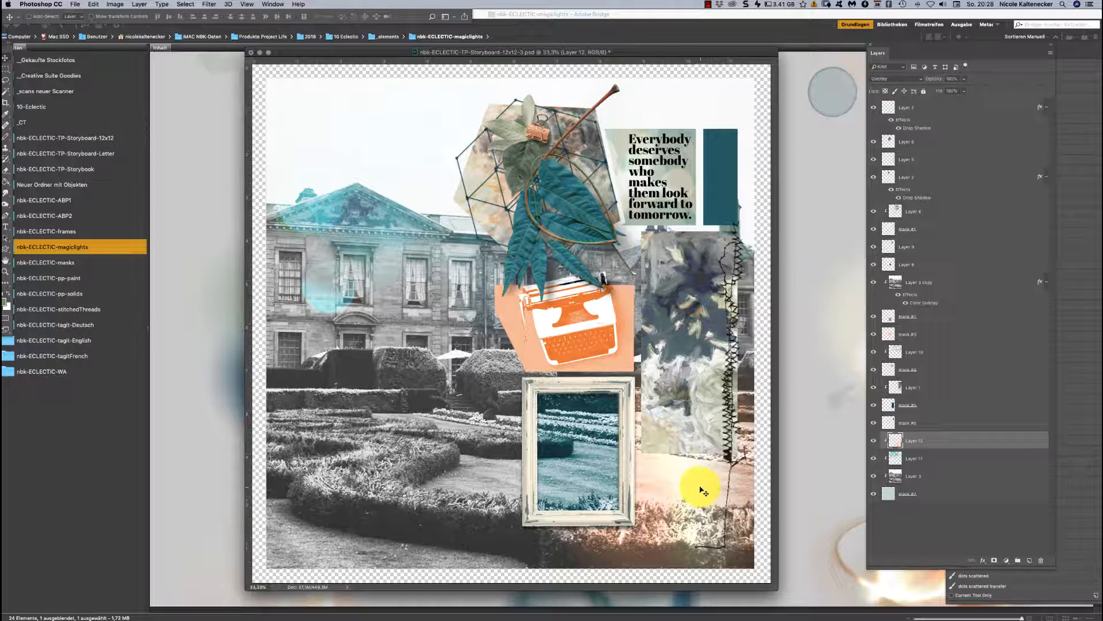
# Enlarge the peach magic light so it spreads over more of the garden around the picture frame
pyautogui.press('super+t')
pyautogui.moveTo(521, 348); pyautogui.dragTo(464, 305)
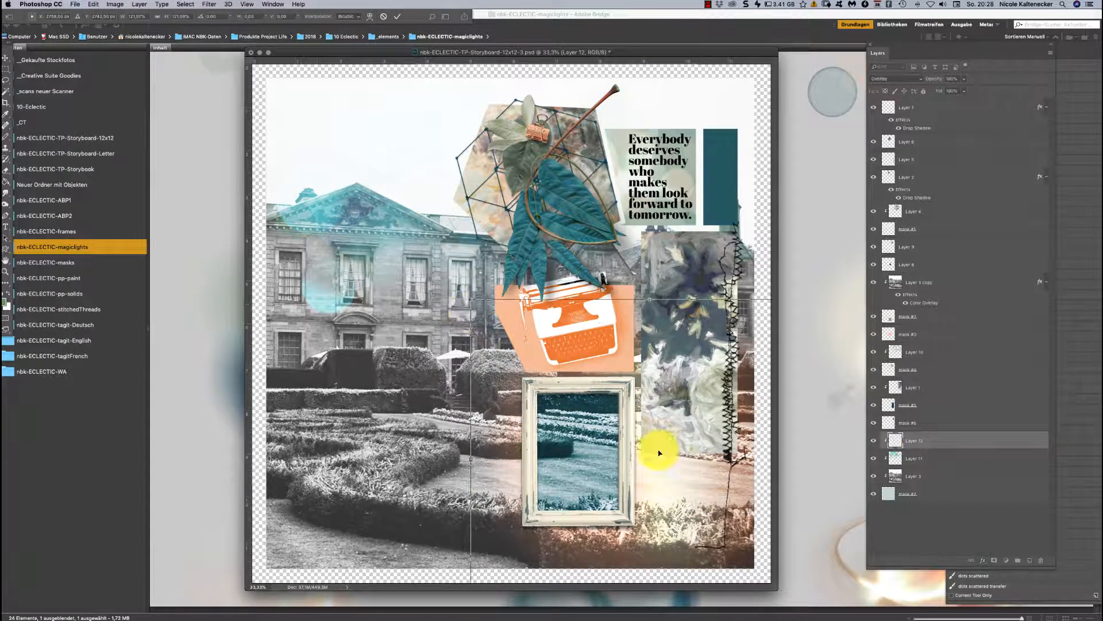
pyautogui.press('Return')
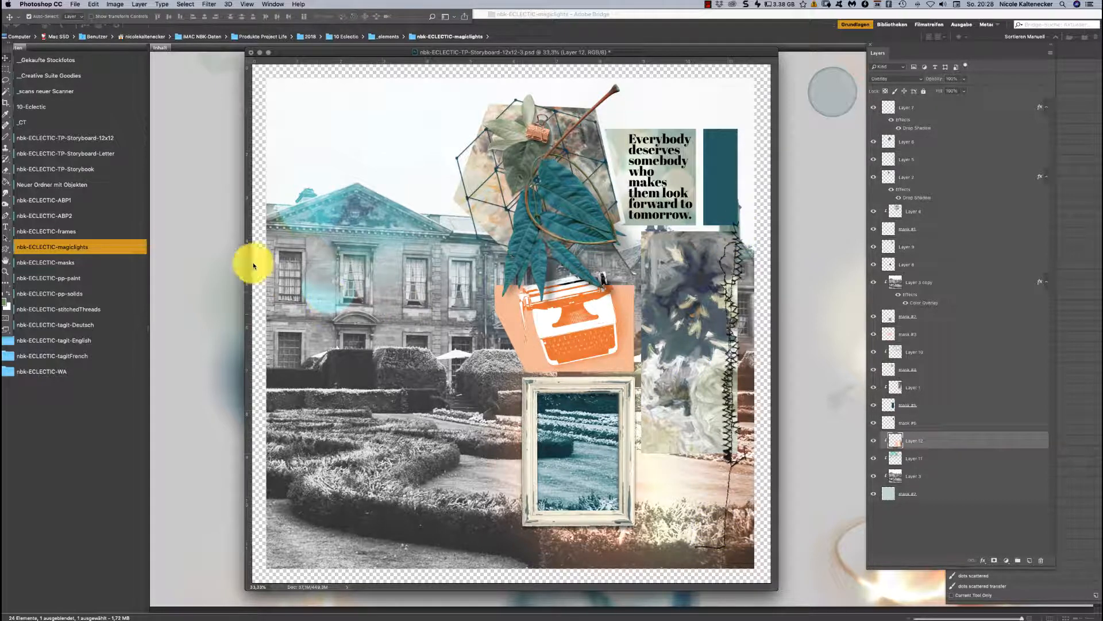
# Open the newspaper-print rose from the nbk-ECLECTIC-ABP2 folder in Adobe Bridge and add it to the storyboard as the topmost layer
pyautogui.click(80, 215)
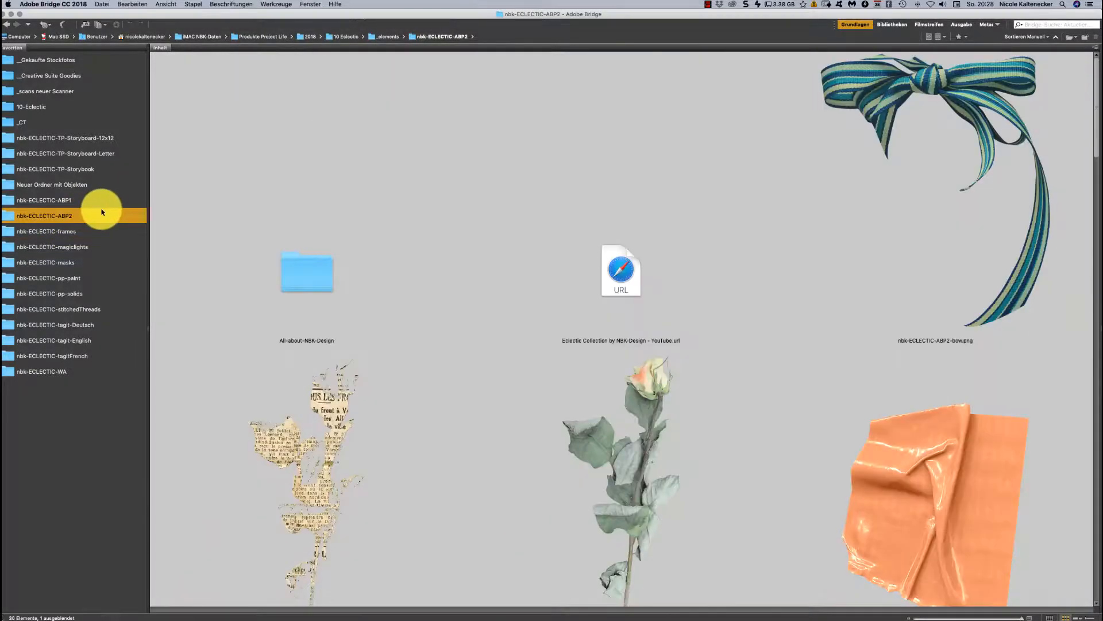
pyautogui.doubleClick(320, 397)
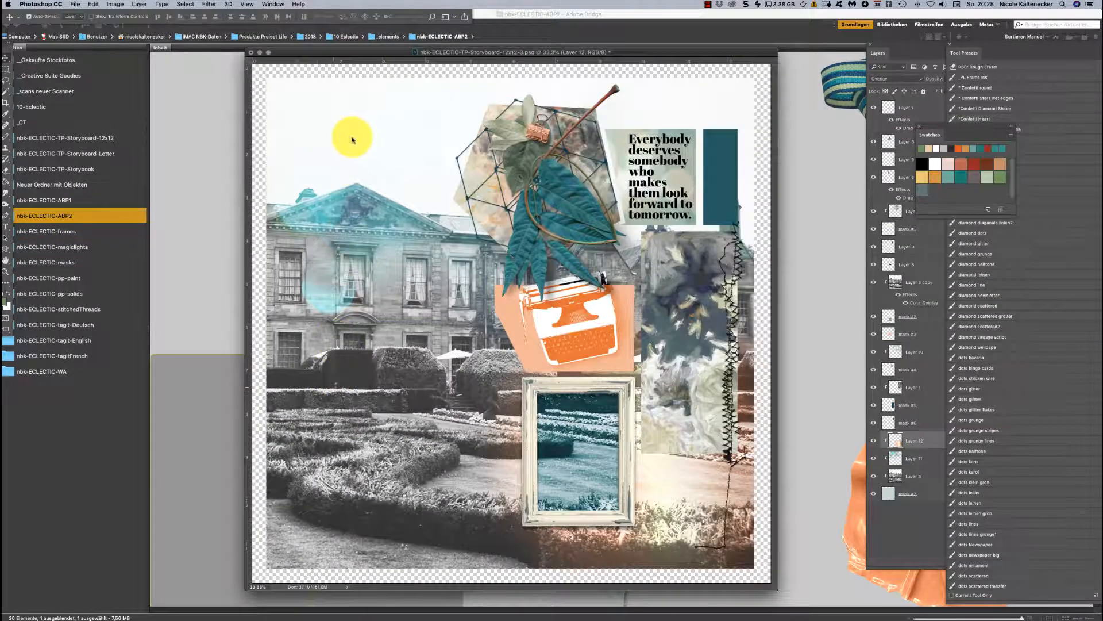
pyautogui.moveTo(190, 227); pyautogui.dragTo(750, 42)
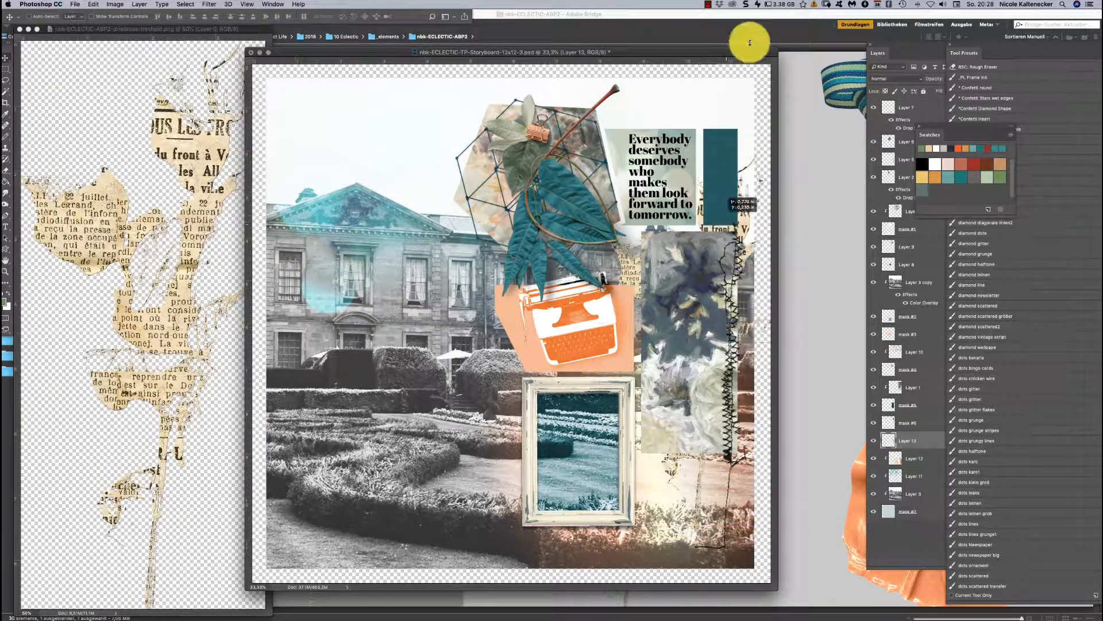
pyautogui.press('super+shift+bracketright')
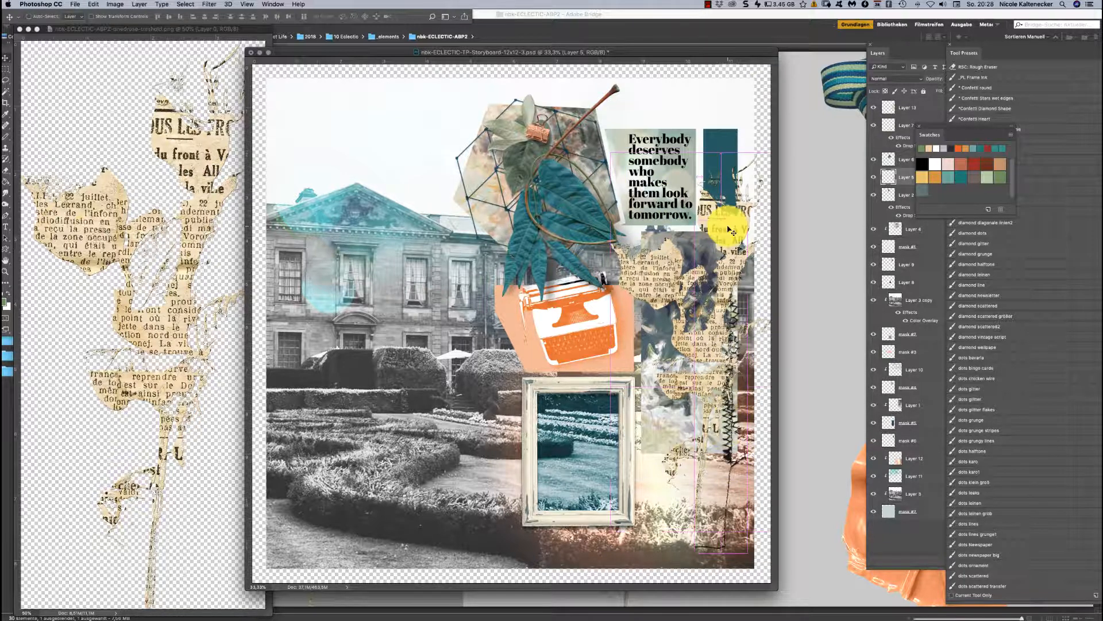
# Bring the black stitched thread in front of the newspaper-print rose as the topmost layer and close the rose's source image
pyautogui.press('super+shift+bracketright')
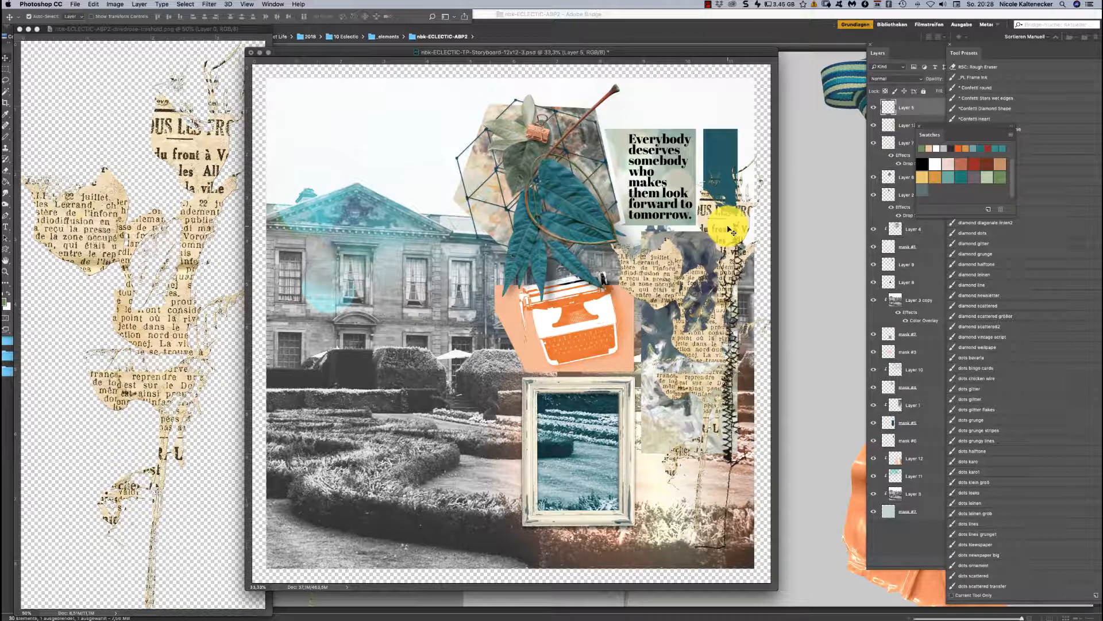
pyautogui.click(669, 280)
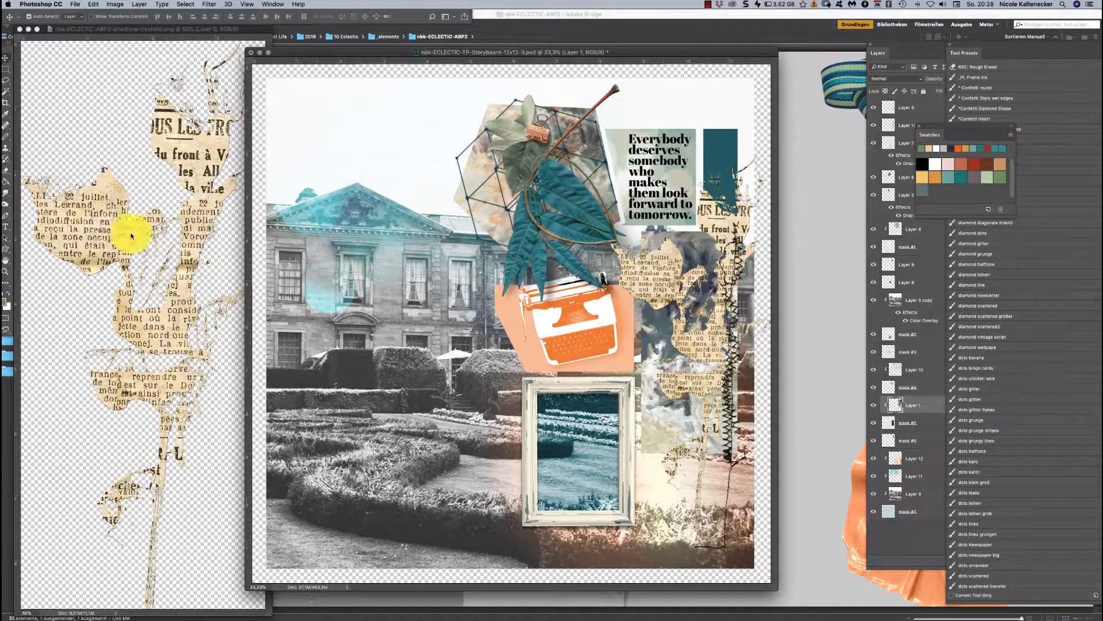
pyautogui.click(135, 235)
pyautogui.press('super+w')
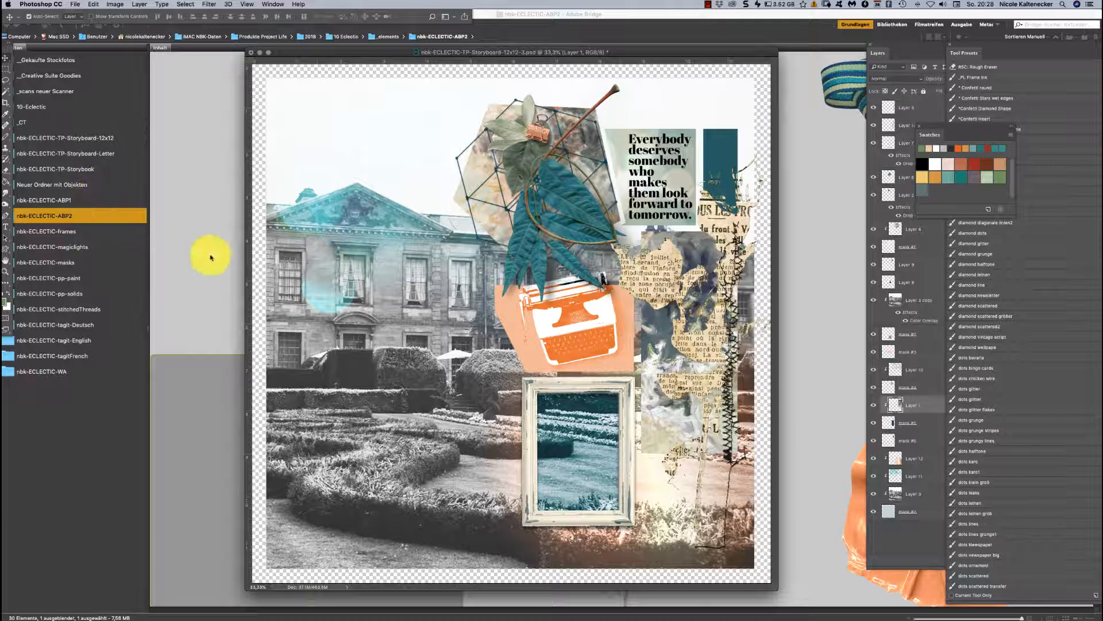
pyautogui.moveTo(731, 52)
pyautogui.mouseDown()
pyautogui.moveTo(722, 45)
pyautogui.moveTo(734, 59)
pyautogui.mouseUp()
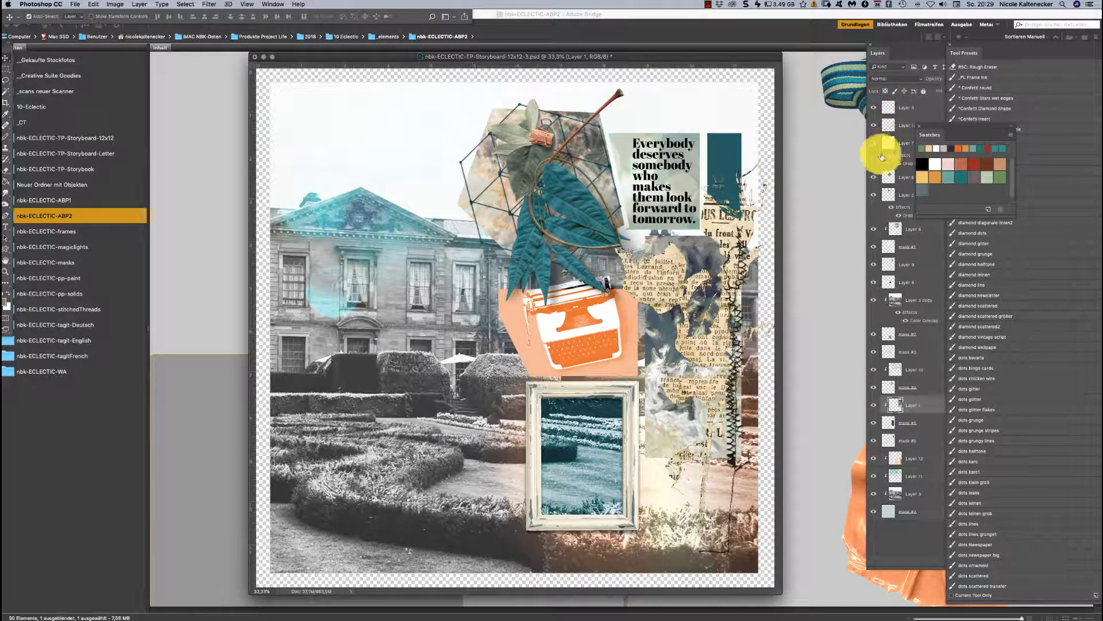
pyautogui.click(506, 476)
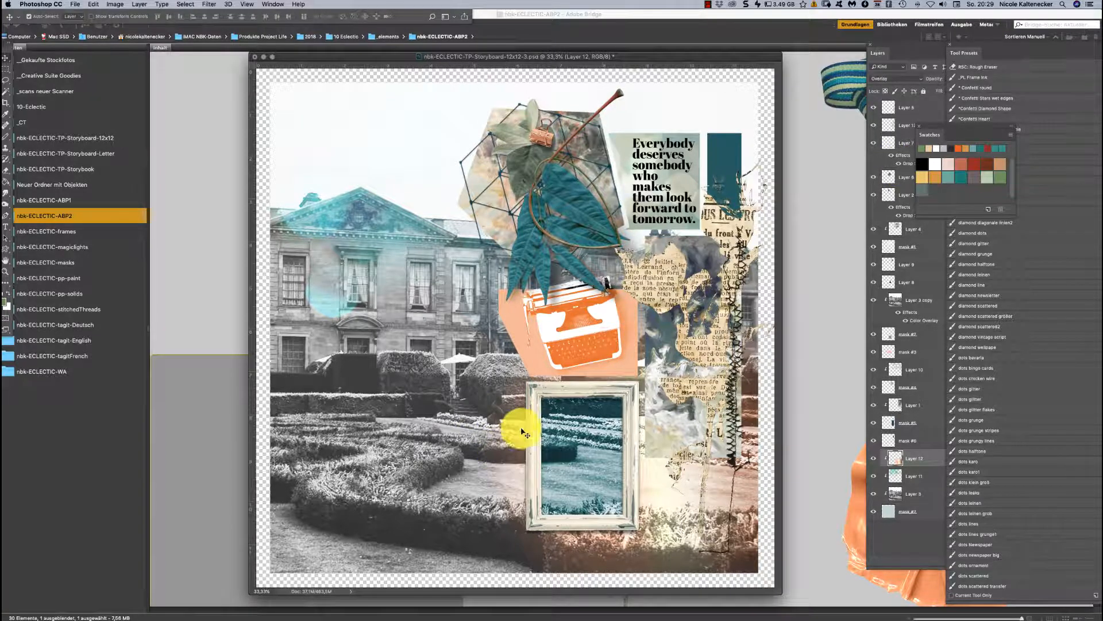
pyautogui.moveTo(550, 413); pyautogui.dragTo(598, 371)
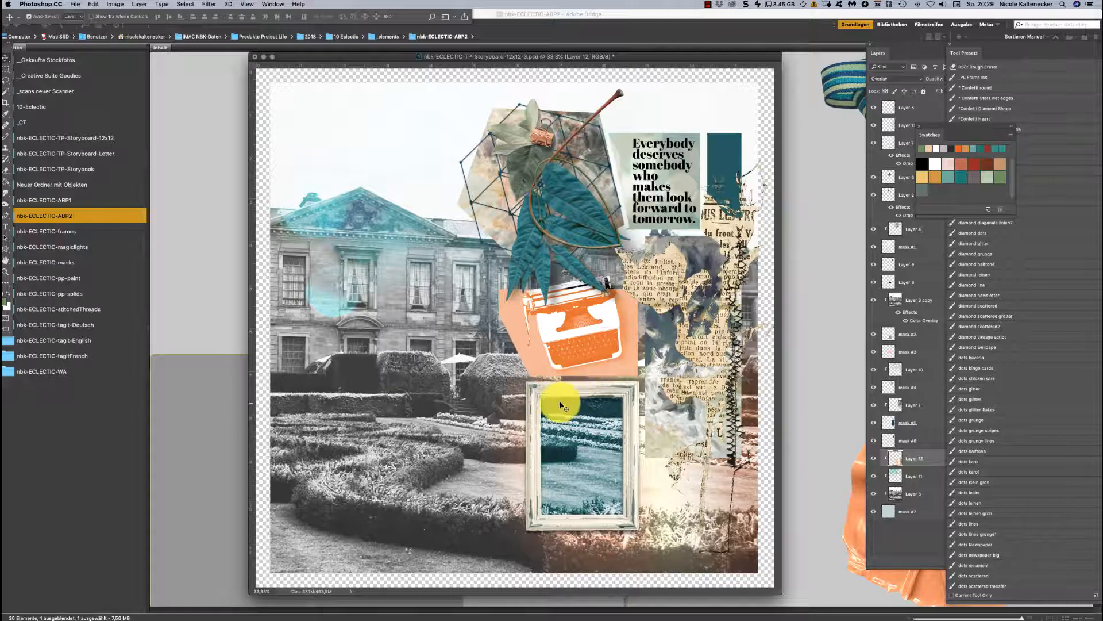
pyautogui.click(709, 4)
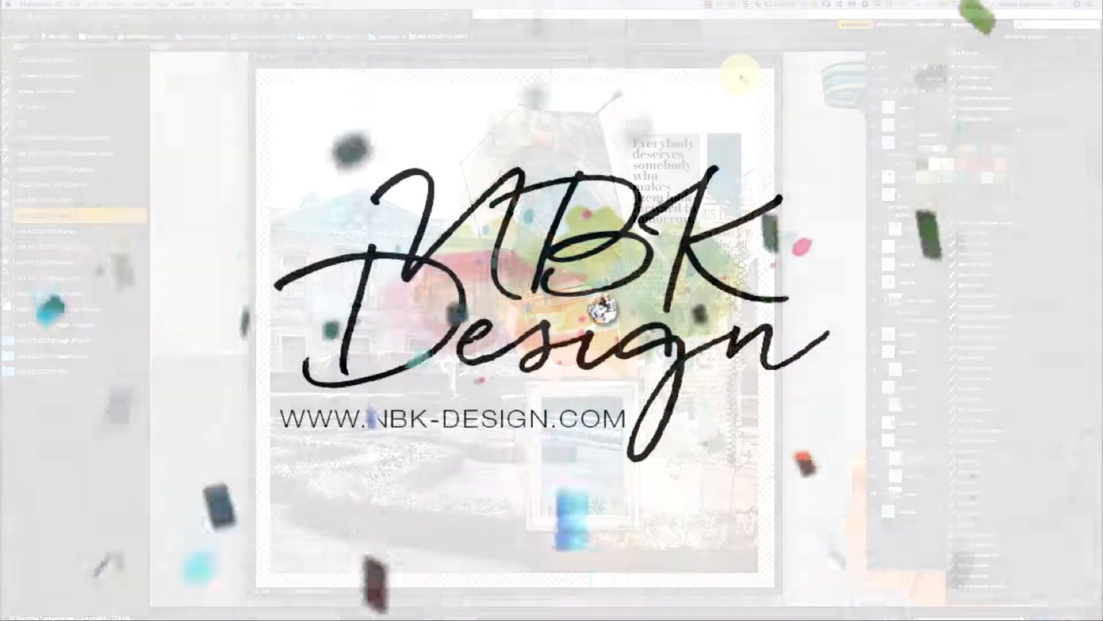